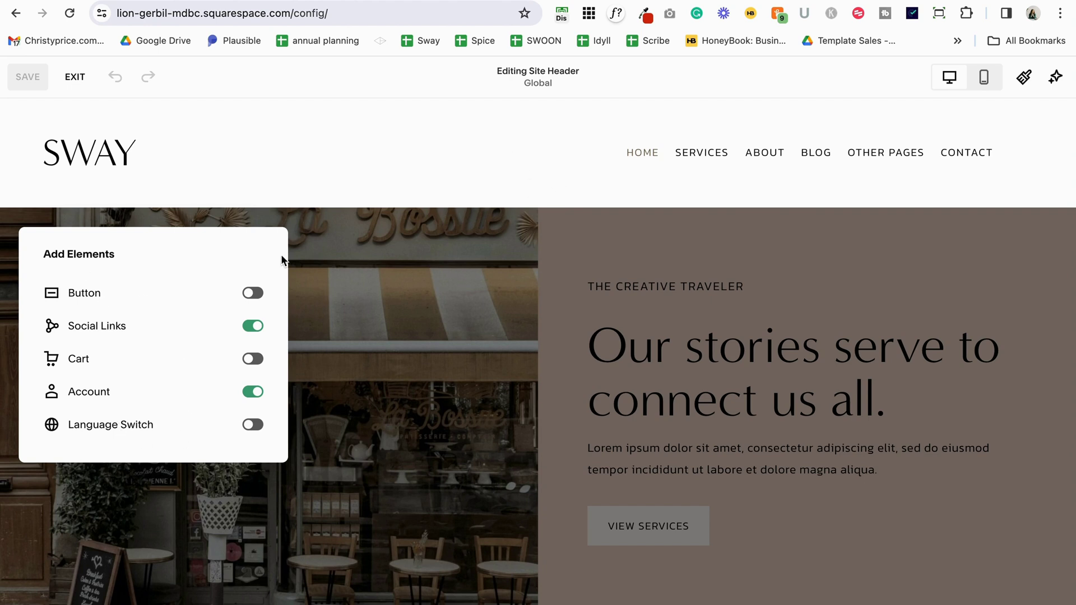
Turn on the Button element in the site header.
{"action": "left_click", "coordinate": [254, 293]}
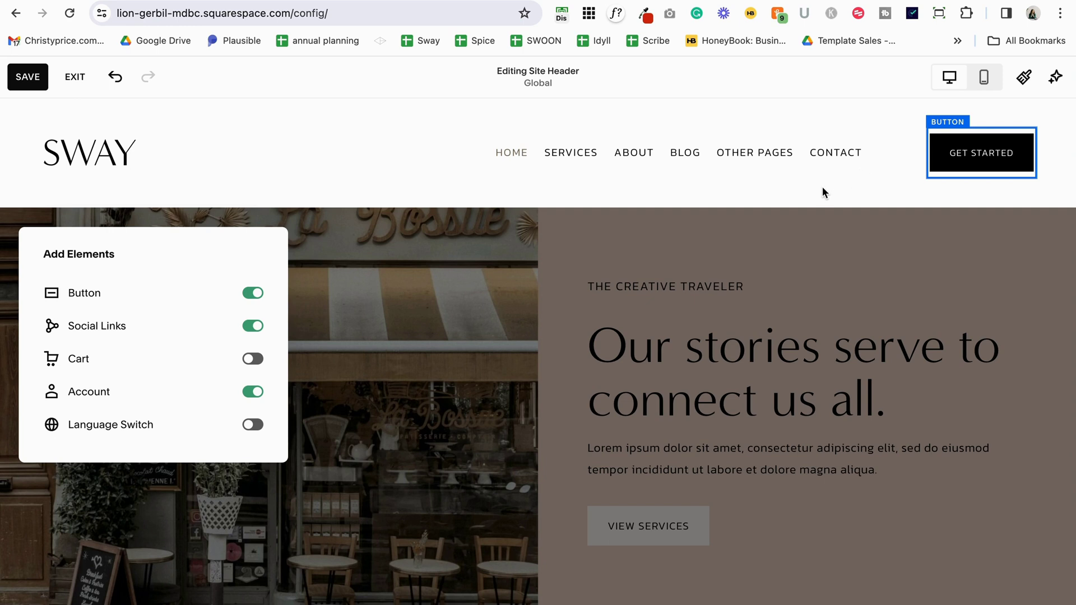
Try the Cart element in the site header, switching it on and off again.
{"action": "left_click", "coordinate": [256, 364]}
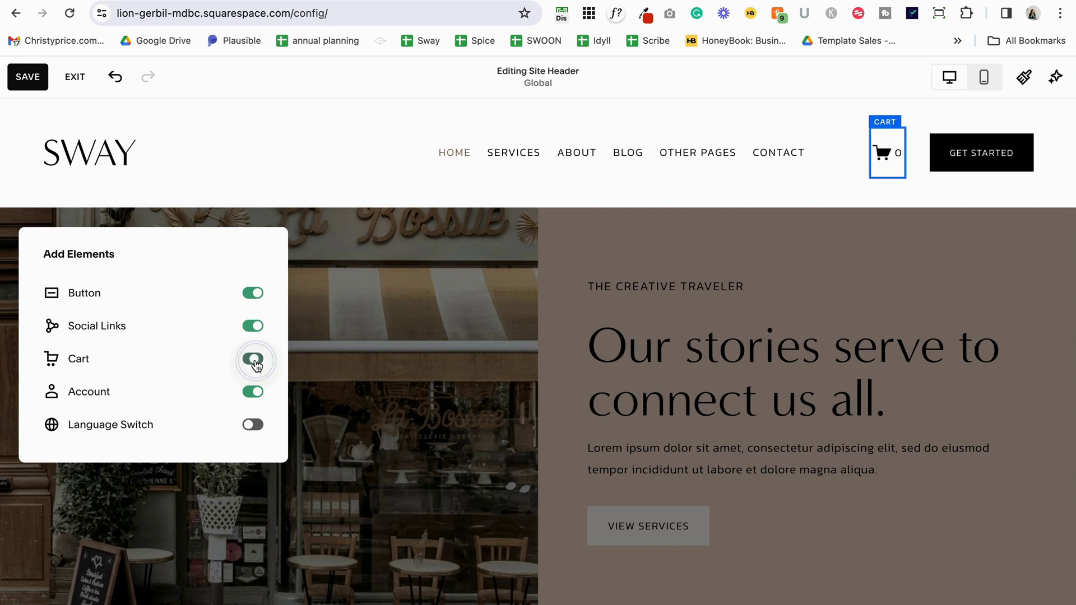
{"action": "left_click", "coordinate": [253, 361]}
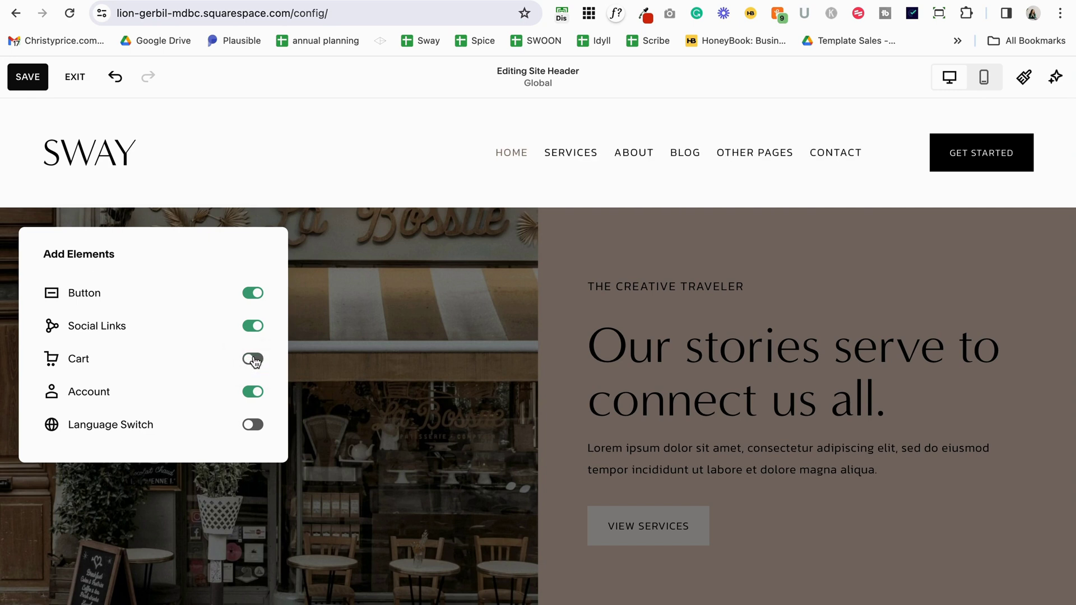
{"action": "left_click", "coordinate": [254, 359]}
{"action": "left_click", "coordinate": [253, 359]}
Turn off the Account element in the site header.
{"action": "left_click", "coordinate": [250, 395]}
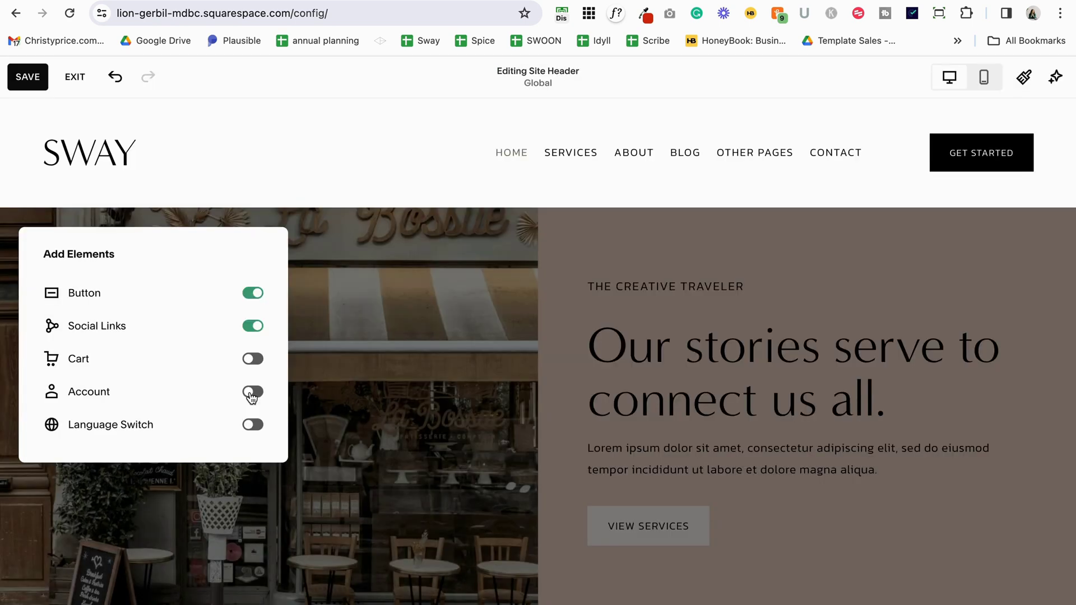
Try to turn on the Account and Language Switch header elements, dismissing the setup dialogs they open.
{"action": "left_click", "coordinate": [252, 392]}
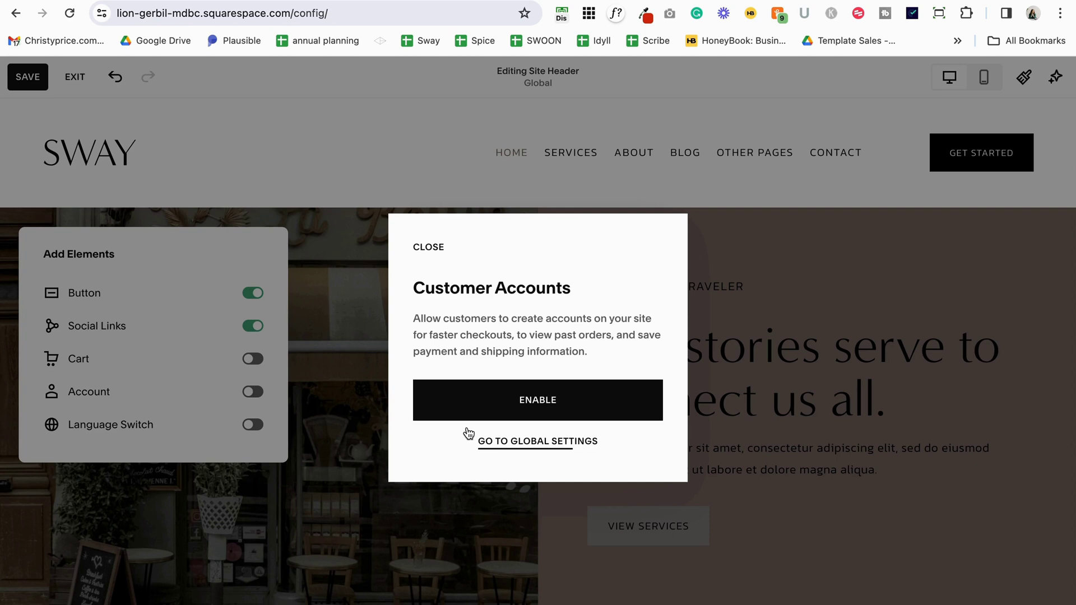
{"action": "left_click", "coordinate": [428, 247]}
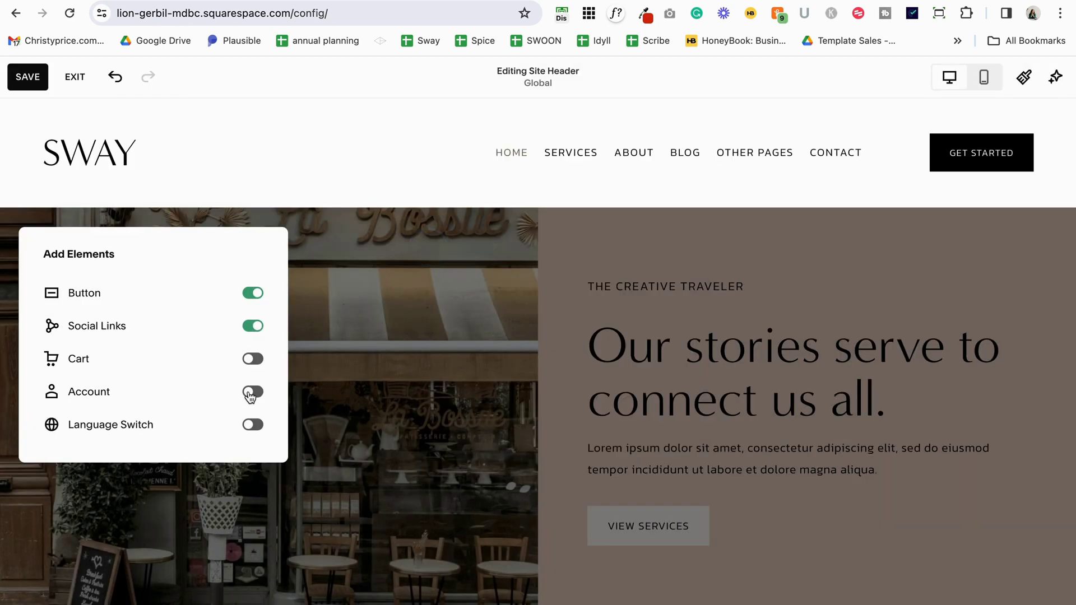
{"action": "left_click", "coordinate": [258, 427]}
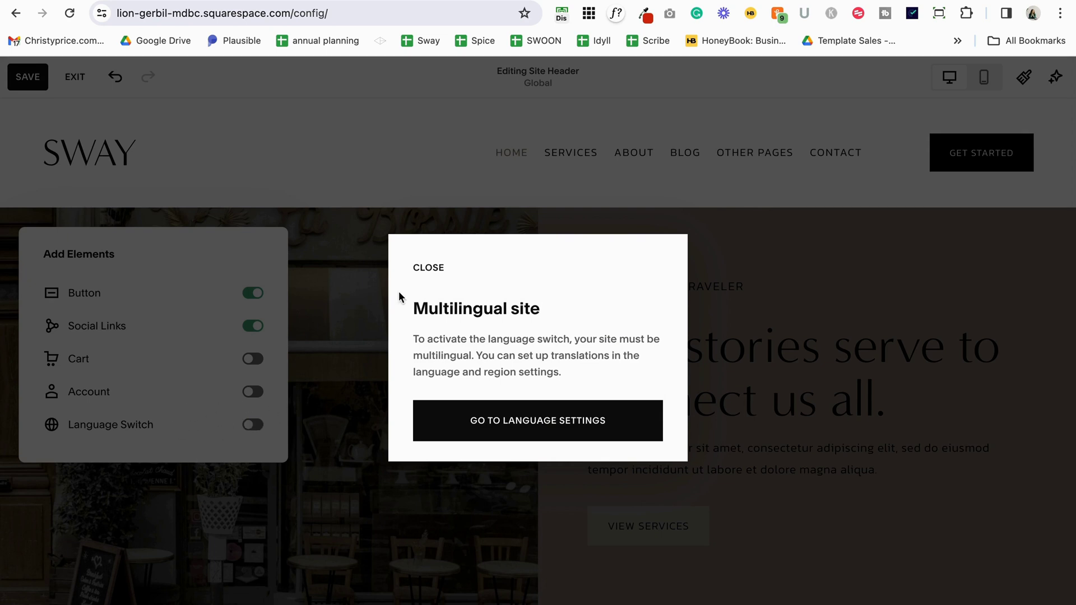
{"action": "left_click", "coordinate": [422, 268]}
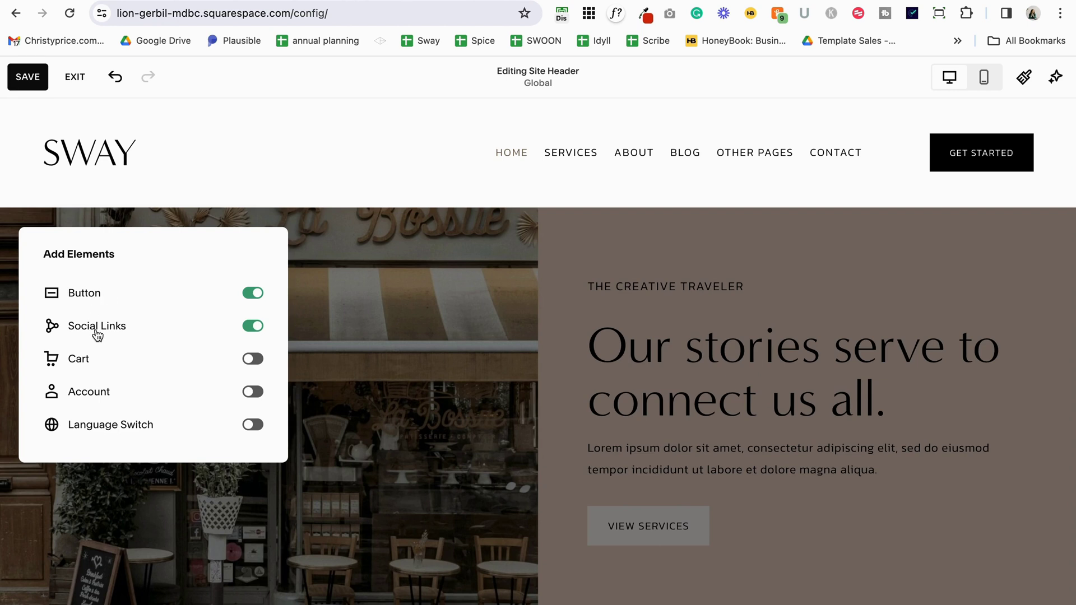
Look up the Instagram profile address and add it as a social link in the header's Social Links element.
{"action": "left_click", "coordinate": [265, 129]}
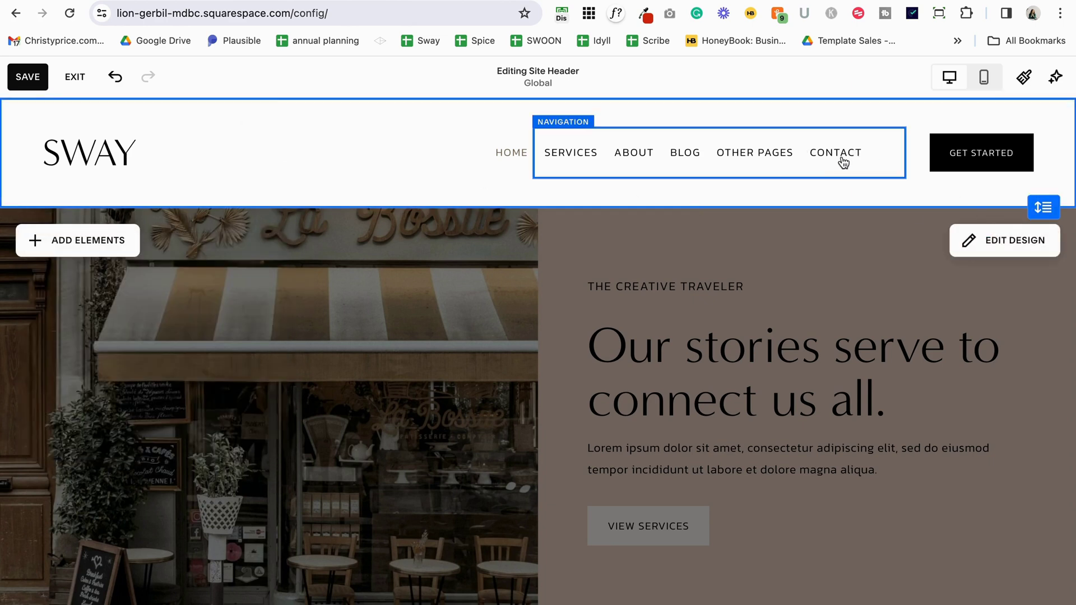
{"action": "left_click", "coordinate": [921, 147]}
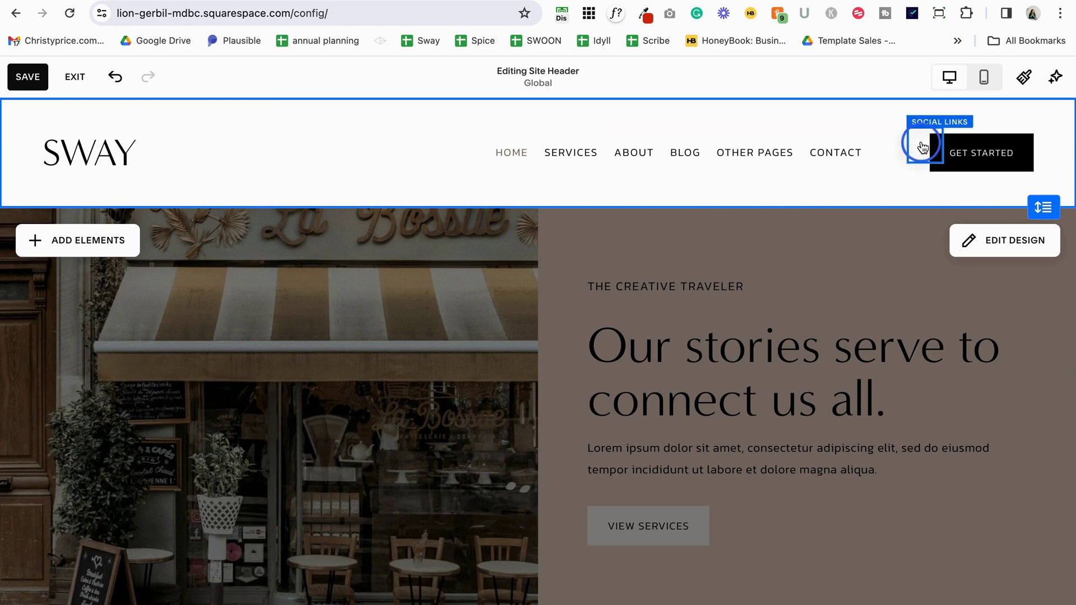
{"action": "left_click", "coordinate": [895, 123]}
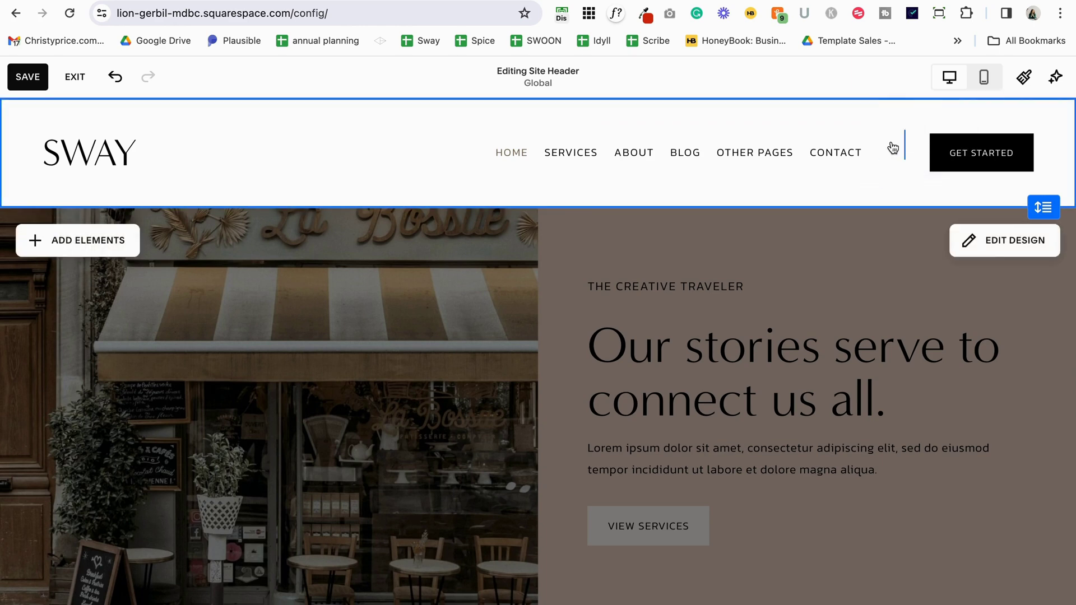
{"action": "left_click", "coordinate": [923, 147]}
{"action": "left_click", "coordinate": [925, 147]}
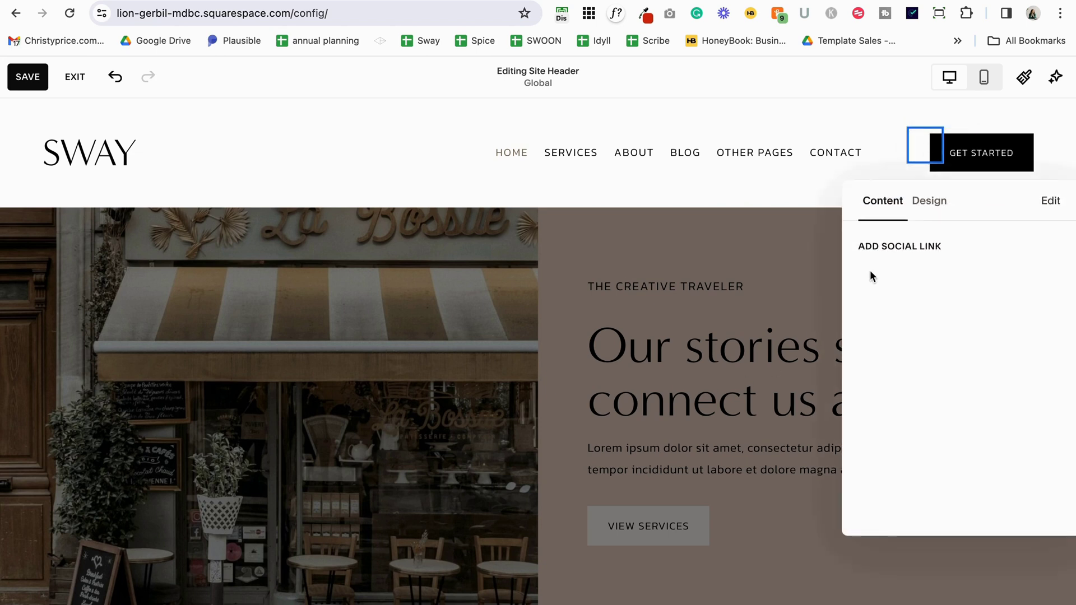
{"action": "key", "text": "super+n"}
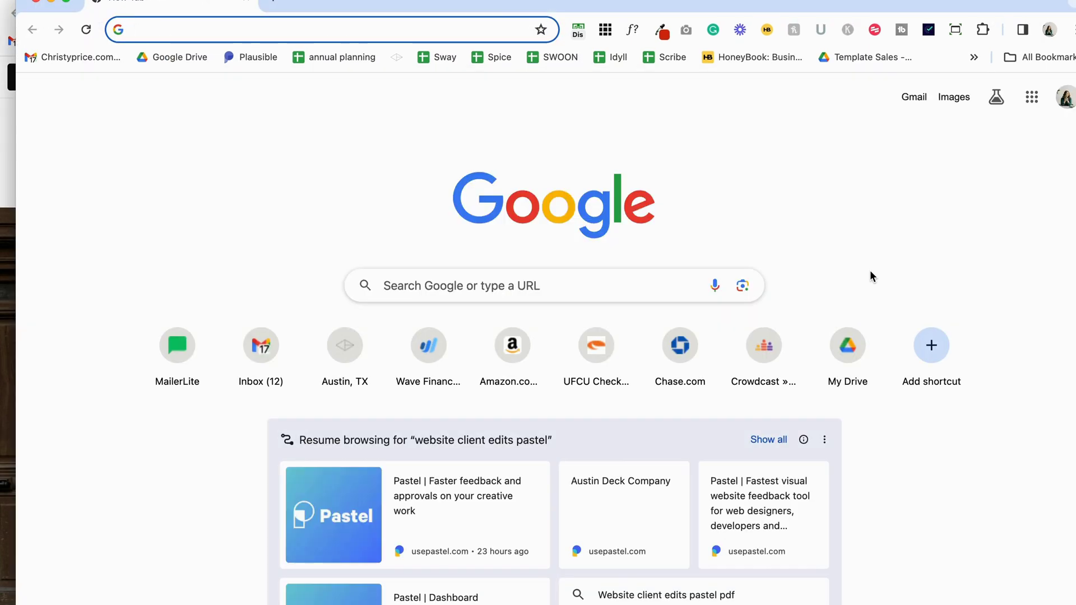
{"action": "type", "text": "instagram.com"}
{"action": "key", "text": "super+w"}
{"action": "left_click", "coordinate": [897, 251]}
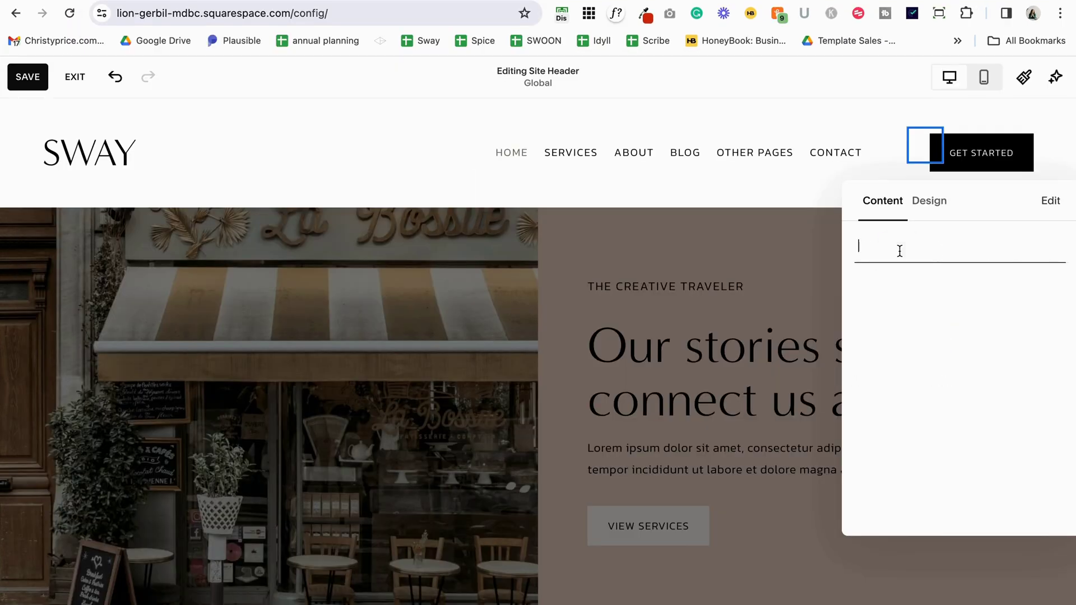
{"action": "key", "text": "super+v"}
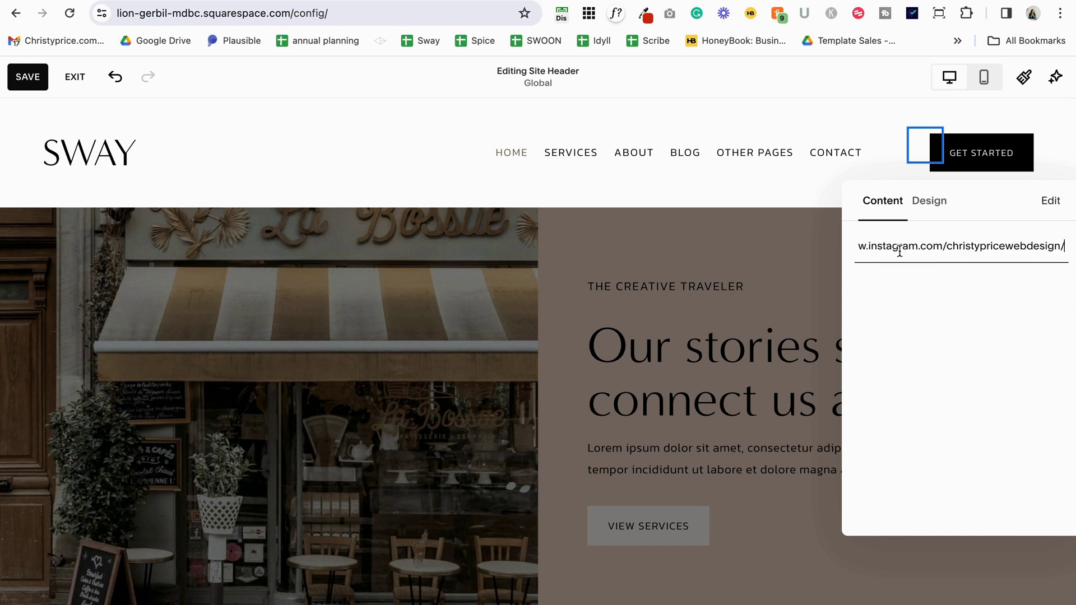
{"action": "key", "text": "Return"}
Add the YouTube channel address as a second social link in the header and close the social links editor.
{"action": "left_click", "coordinate": [931, 288]}
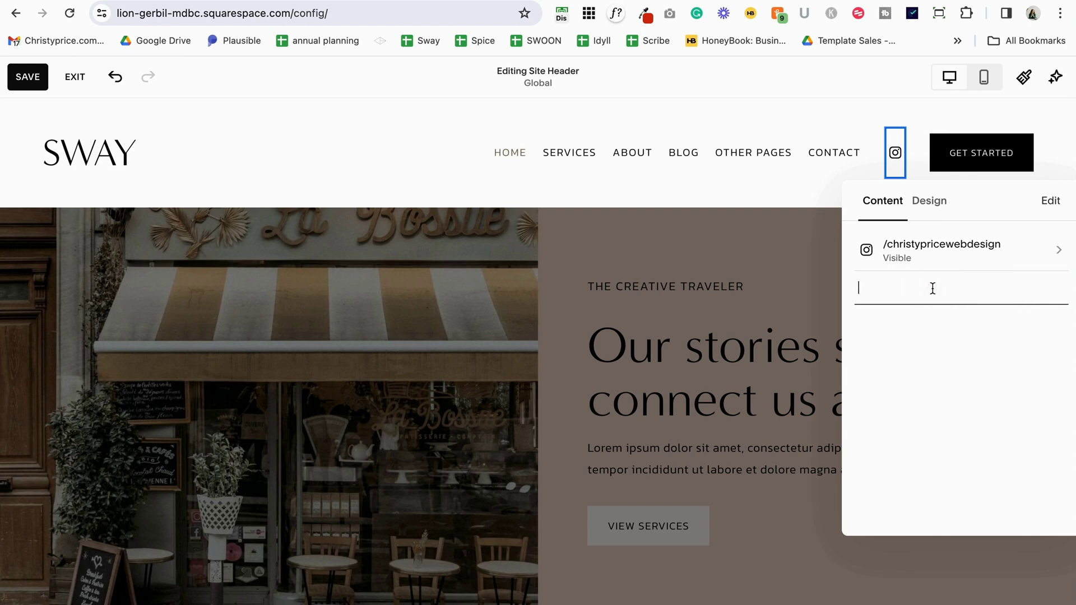
{"action": "type", "text": "https://www.youtube.com/@christyprice"}
{"action": "key", "text": "Return"}
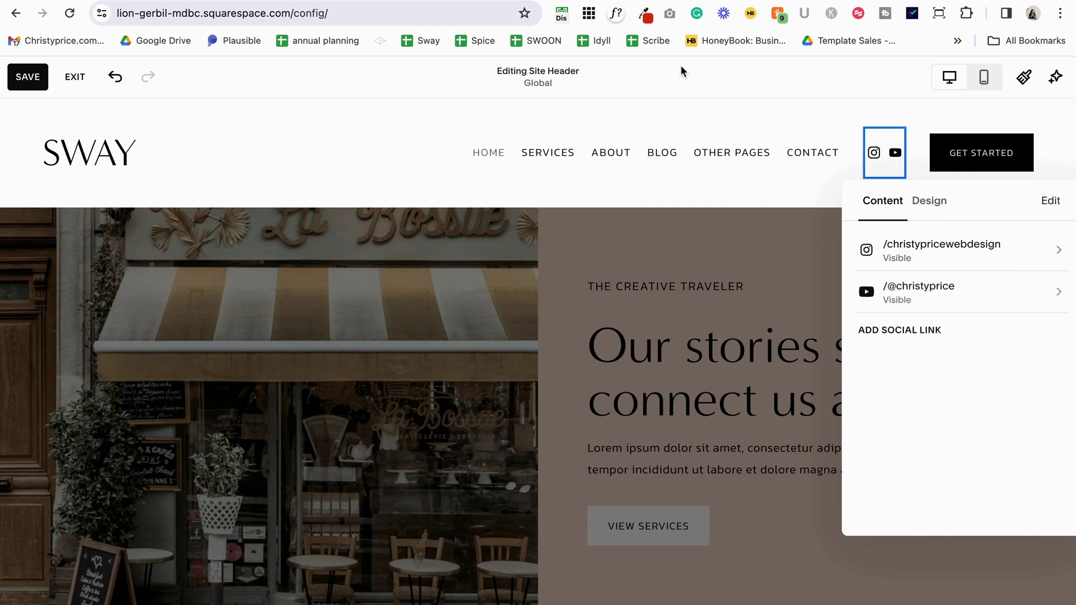
{"action": "left_click", "coordinate": [802, 130]}
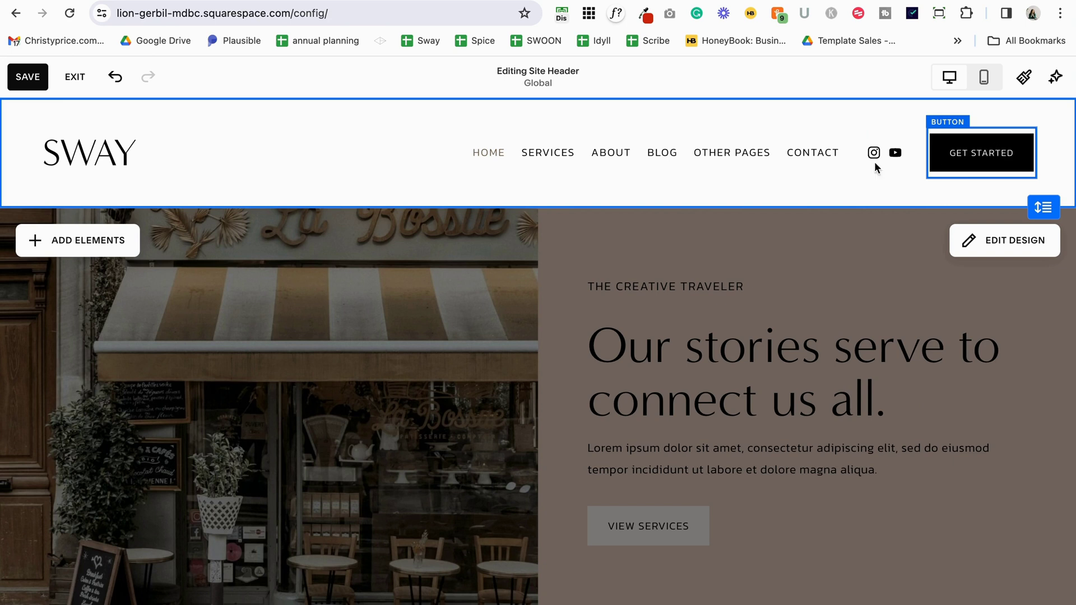
Change the header button's text to "Contact Me".
{"action": "left_click", "coordinate": [993, 155]}
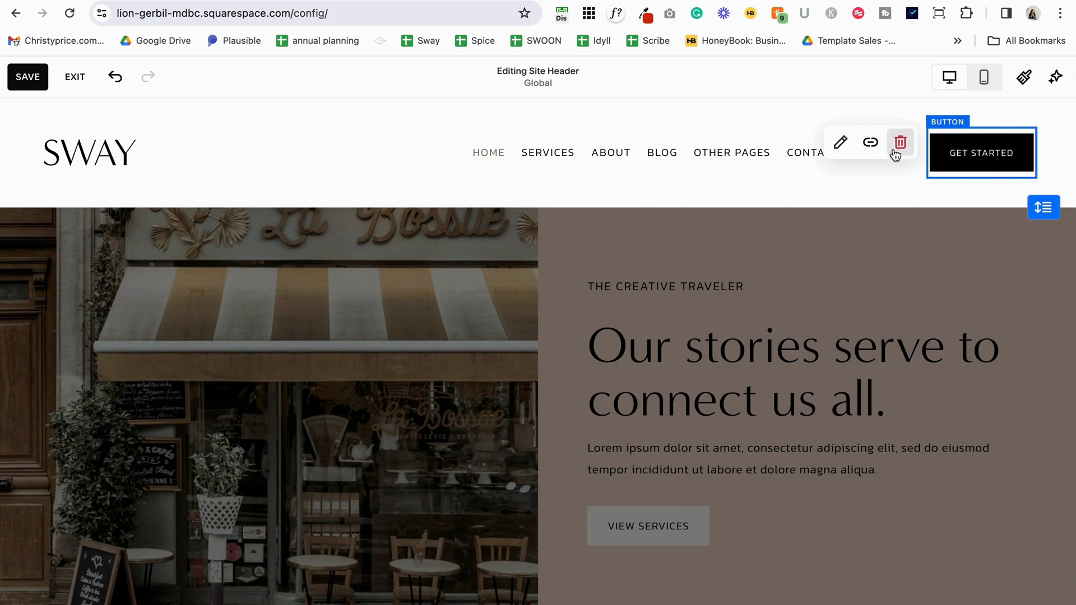
{"action": "left_click", "coordinate": [843, 143]}
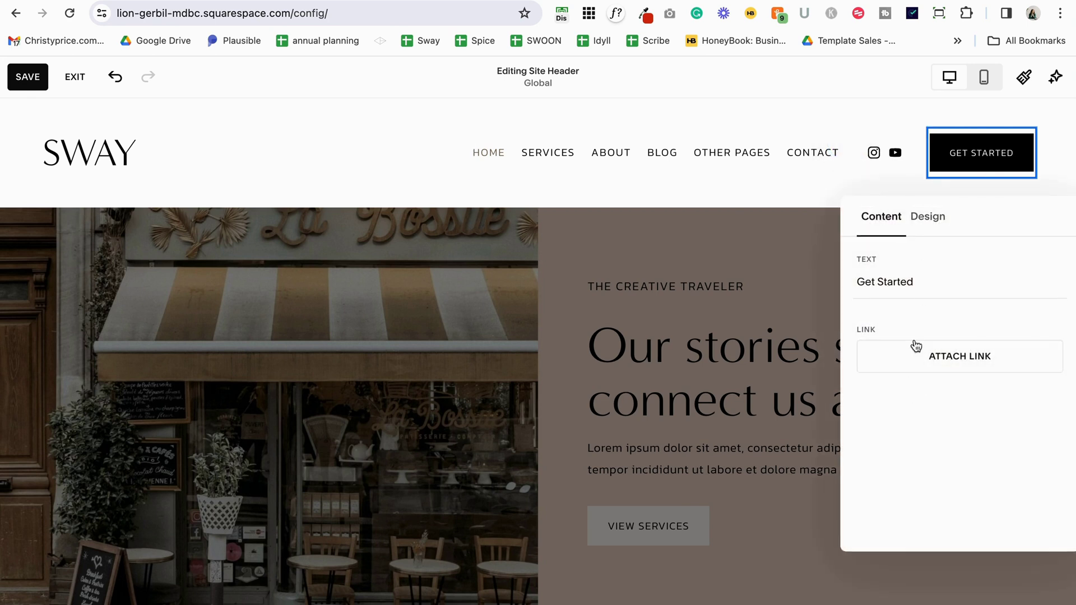
{"action": "triple_click", "coordinate": [888, 282]}
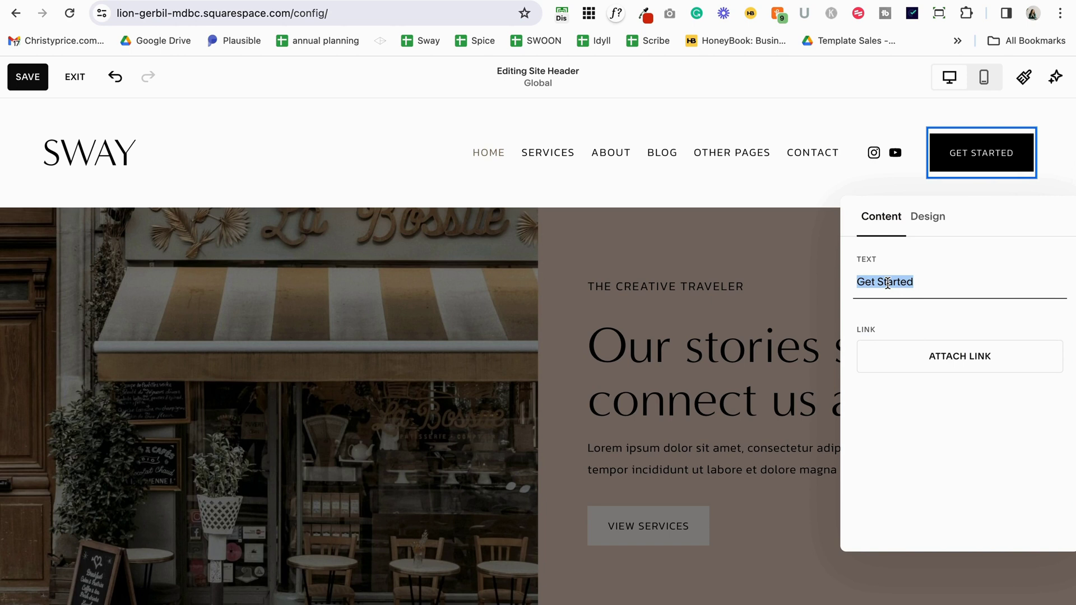
{"action": "type", "text": "Co"}
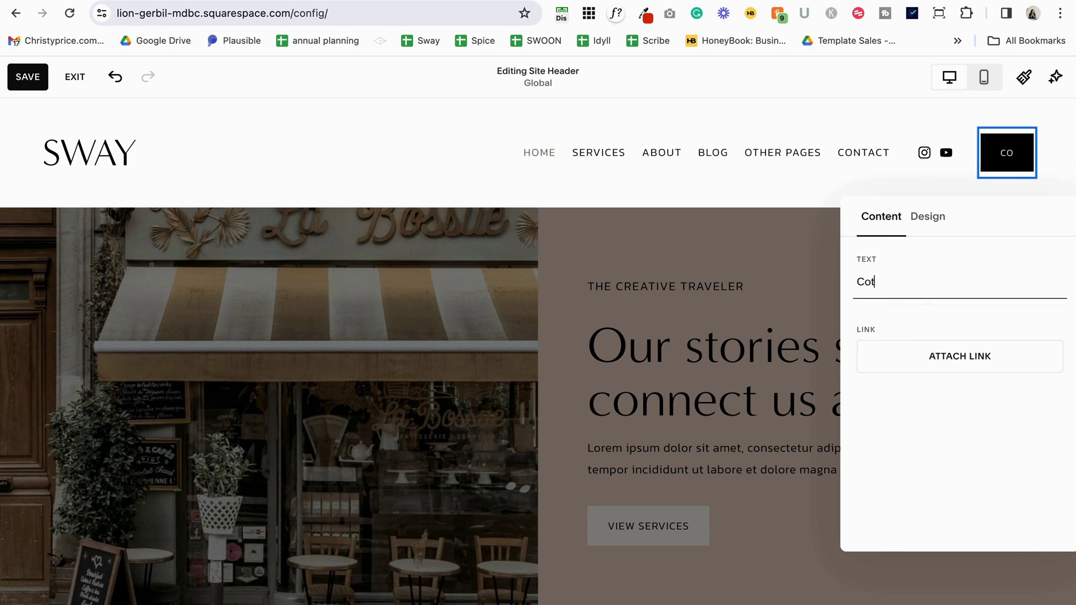
{"action": "type", "text": "ntact Me"}
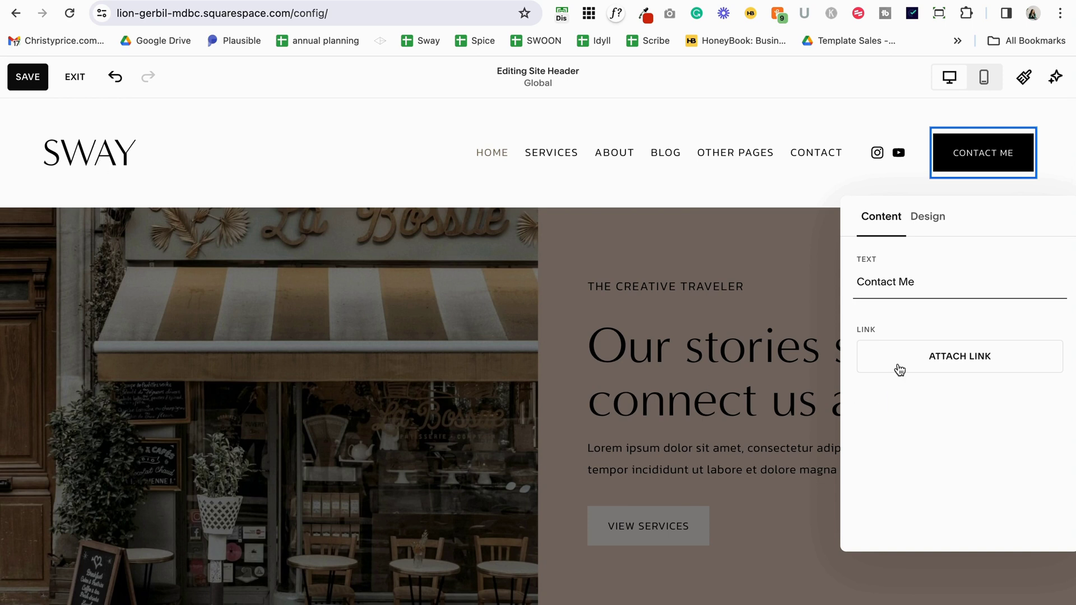
Link the header button to the Contact page (/contact) and close its editor.
{"action": "left_click", "coordinate": [952, 356]}
{"action": "type", "text": "/c"}
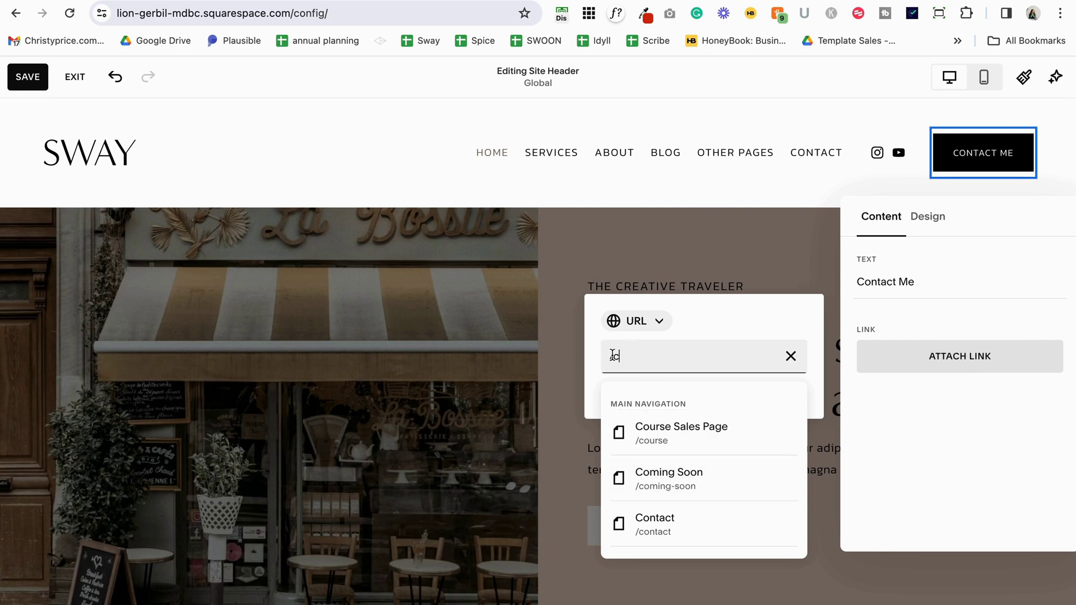
{"action": "left_click", "coordinate": [660, 530]}
{"action": "left_click", "coordinate": [970, 472]}
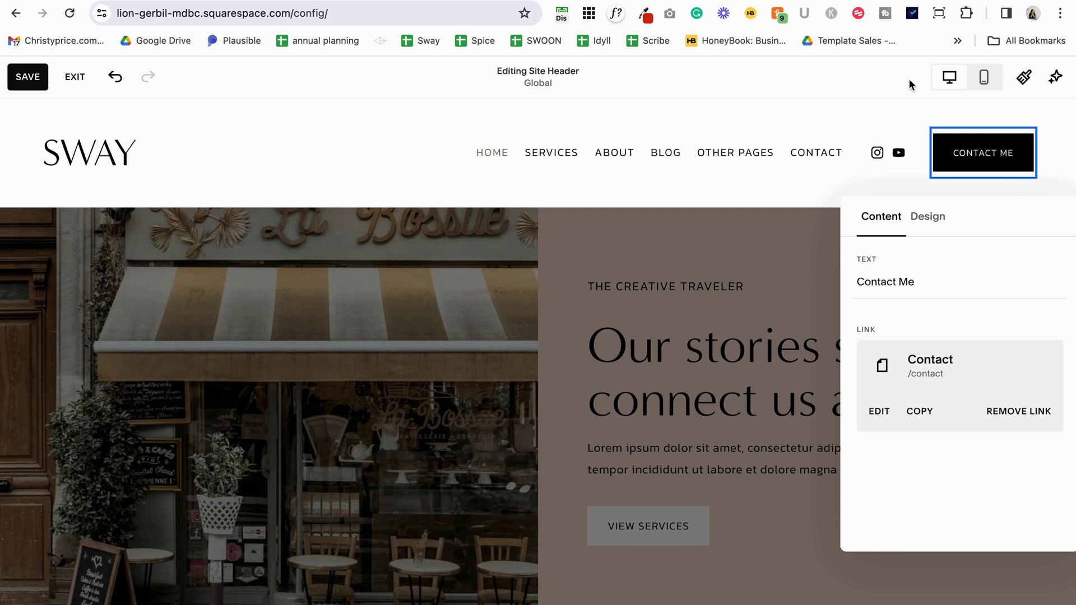
{"action": "left_click", "coordinate": [888, 109]}
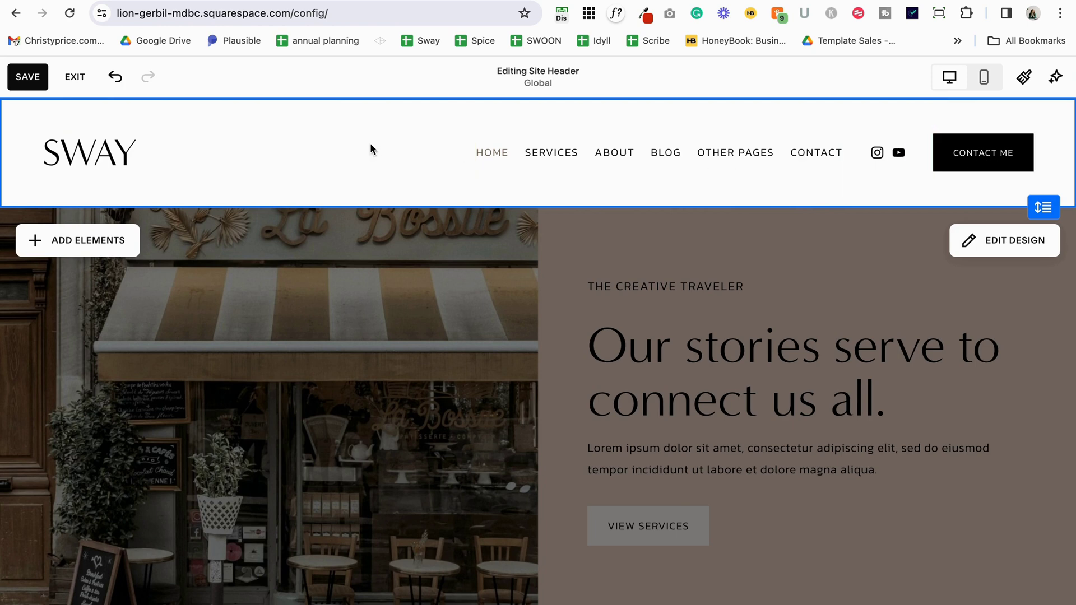
Add circle-member-black.png as the logo image in the header's site title and logo settings.
{"action": "left_click", "coordinate": [96, 154]}
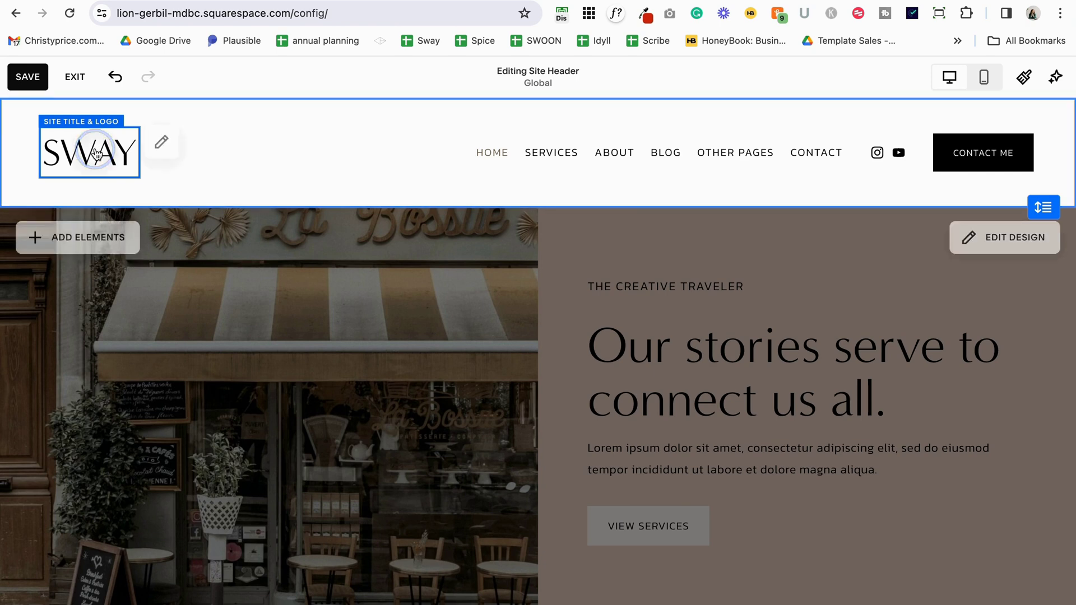
{"action": "left_click", "coordinate": [163, 143]}
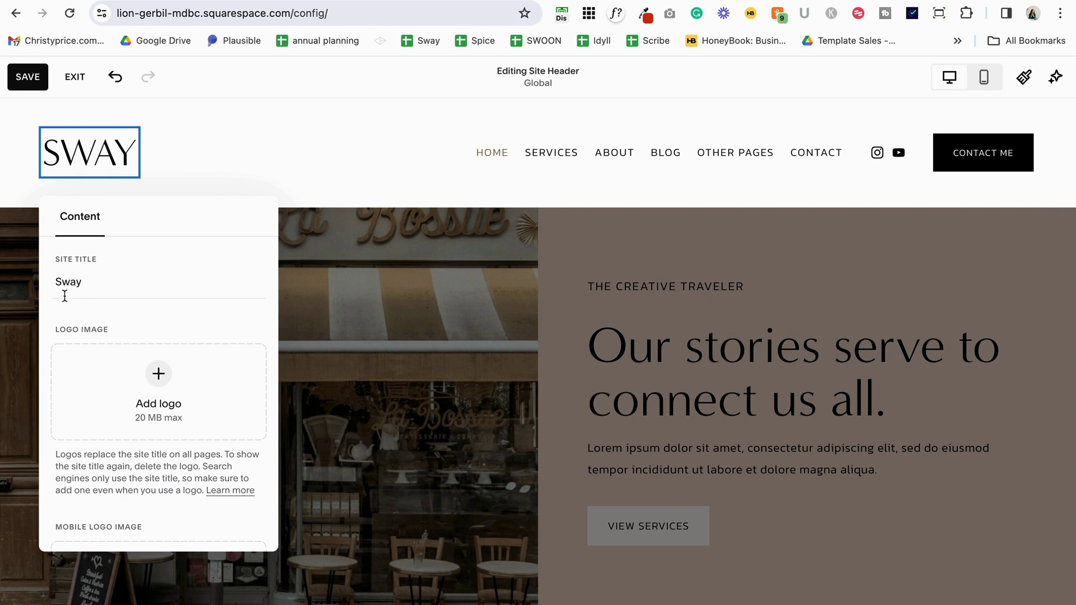
{"action": "left_click", "coordinate": [94, 283]}
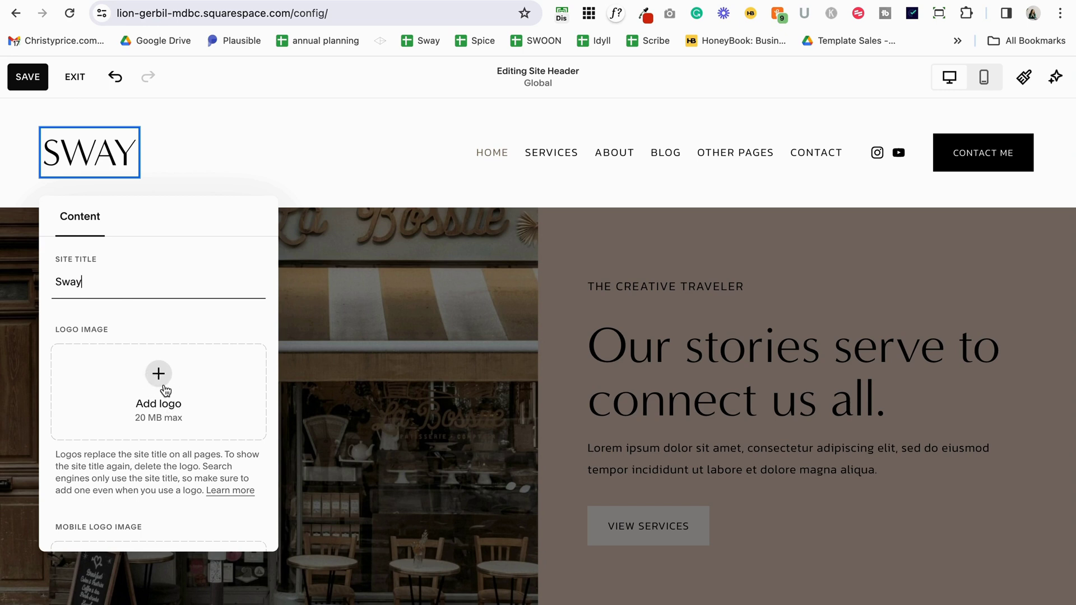
{"action": "left_click_drag", "start_coordinate": [805, 213], "coordinate": [123, 385]}
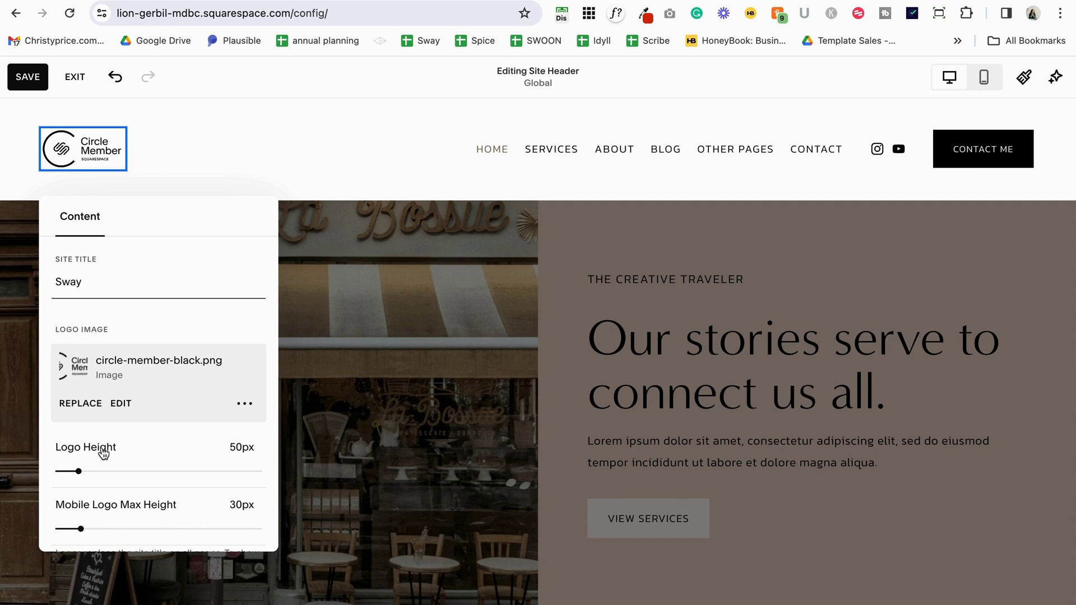
Set the header logo height to 77px.
{"action": "left_click", "coordinate": [79, 469]}
{"action": "left_click_drag", "start_coordinate": [90, 468], "coordinate": [99, 469]}
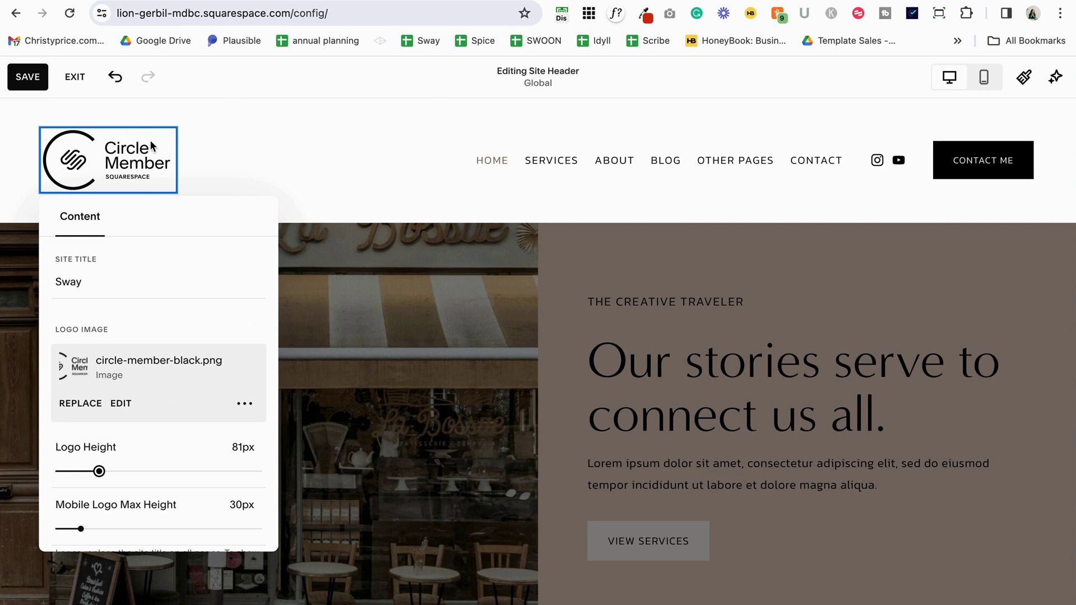
{"action": "mouse_move", "coordinate": [99, 471]}
{"action": "left_mouse_down"}
{"action": "mouse_move", "coordinate": [137, 470]}
{"action": "mouse_move", "coordinate": [97, 471]}
{"action": "left_mouse_up"}
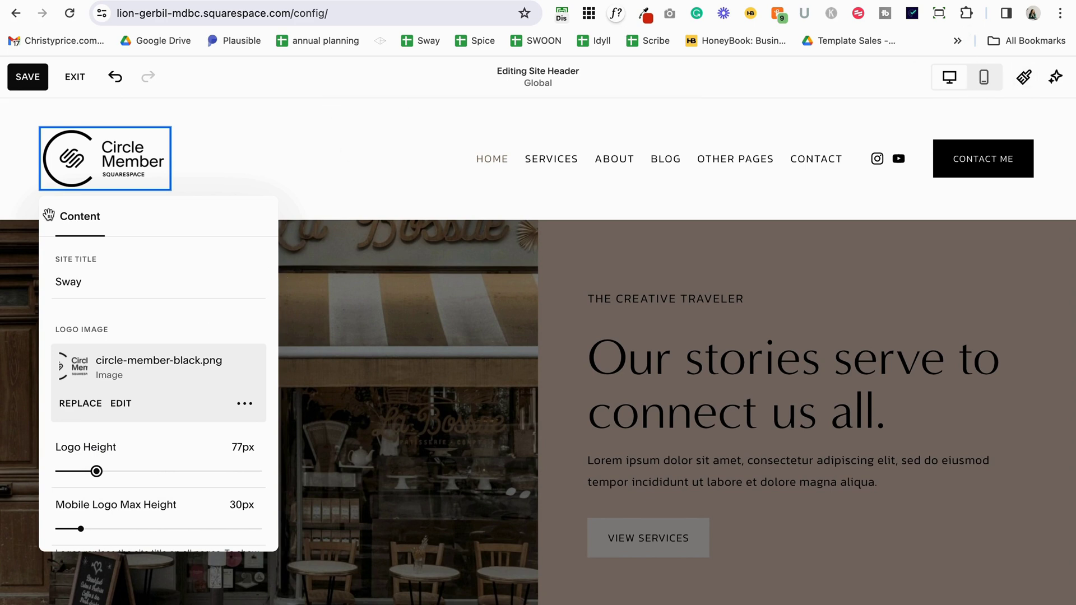
In the mobile view, set the header logo's maximum mobile height to 64px and close the logo settings.
{"action": "left_click", "coordinate": [984, 77]}
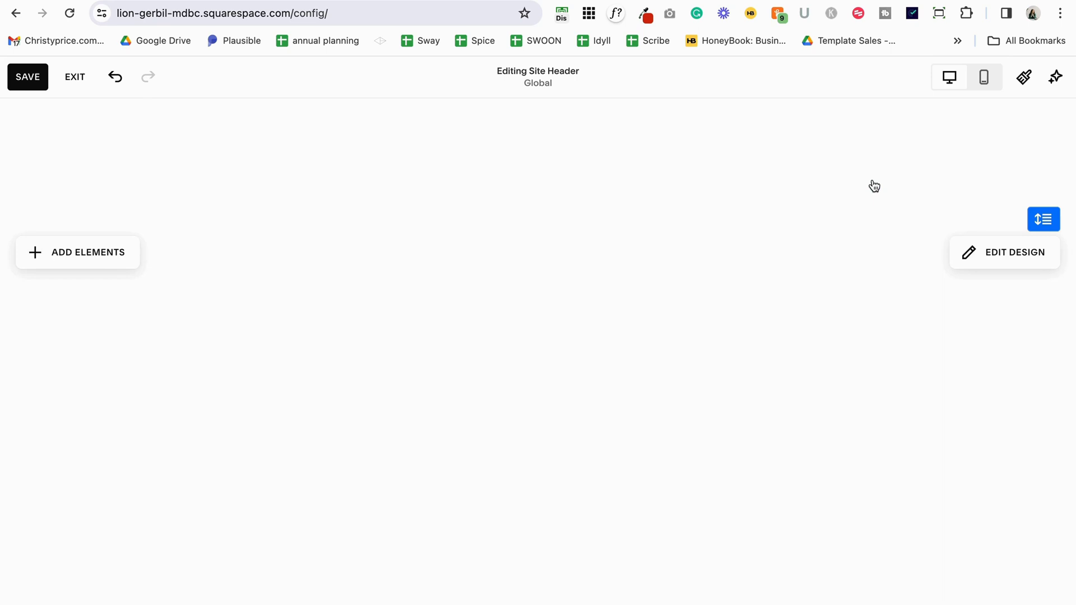
{"action": "left_click", "coordinate": [792, 139]}
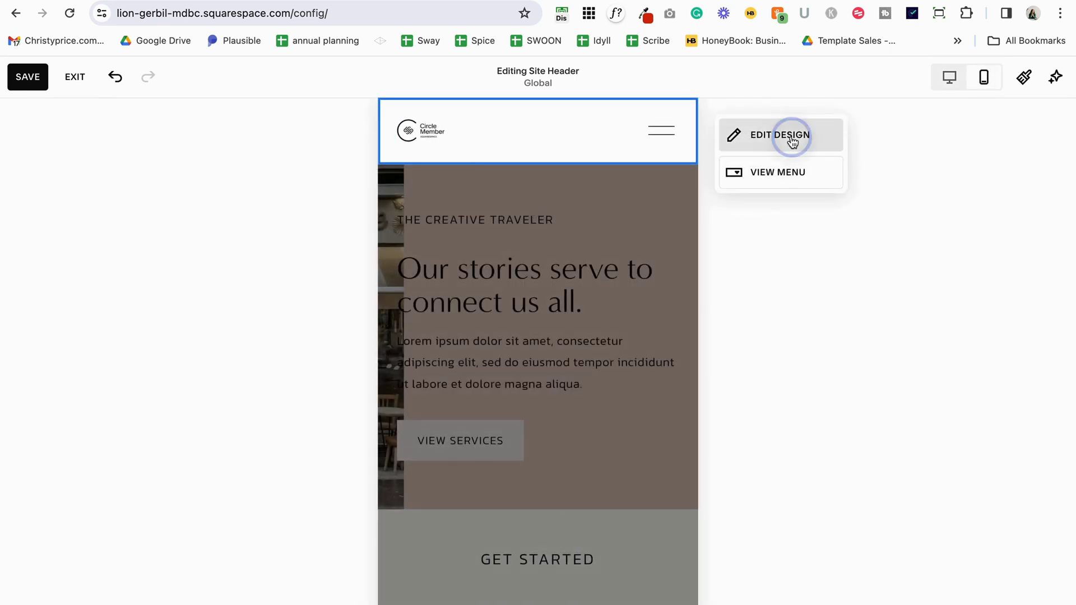
{"action": "left_click", "coordinate": [539, 133]}
{"action": "left_click", "coordinate": [421, 134]}
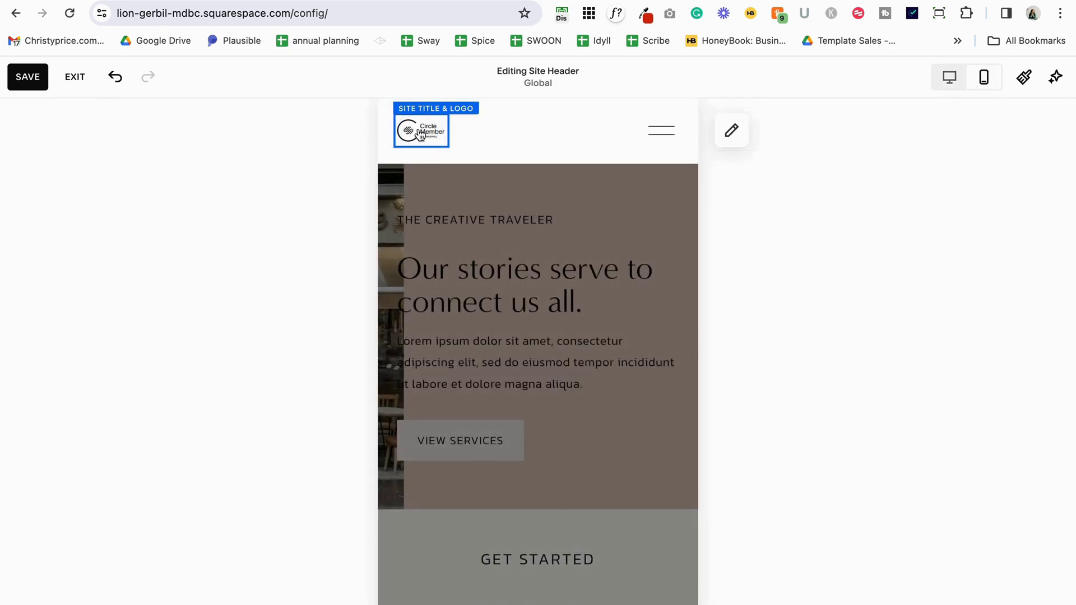
{"action": "left_click", "coordinate": [729, 129]}
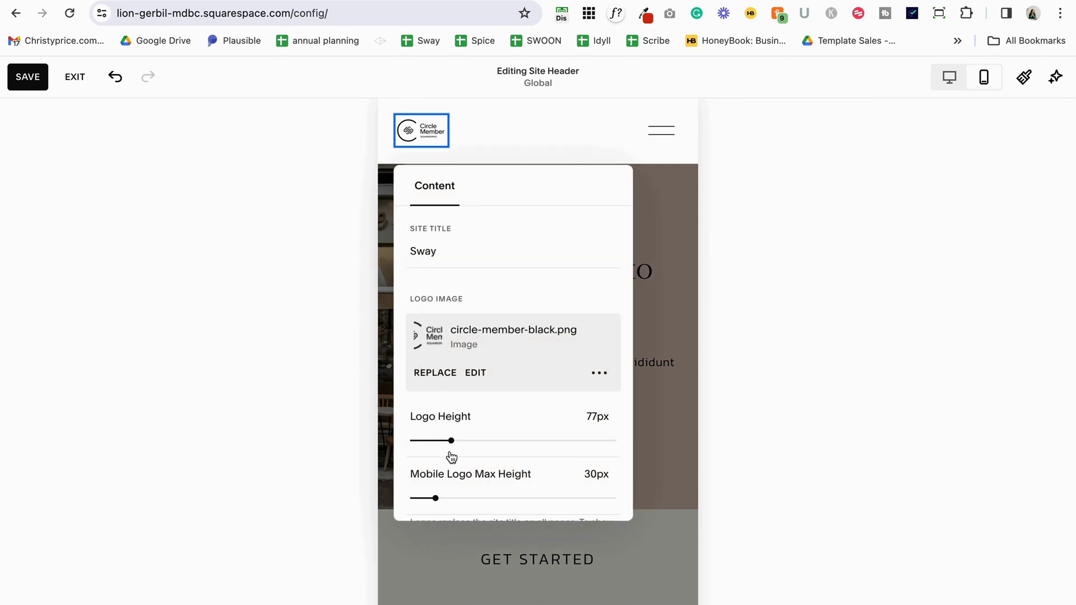
{"action": "left_click_drag", "start_coordinate": [436, 498], "coordinate": [486, 498]}
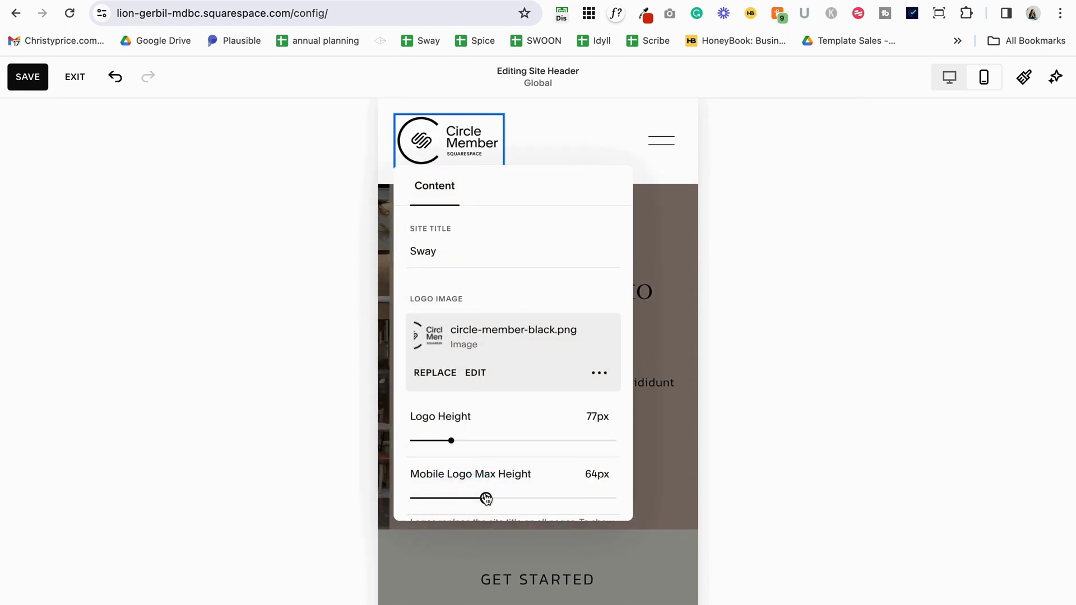
{"action": "scroll", "coordinate": [486, 473], "scroll_direction": "down", "scroll_amount": 5}
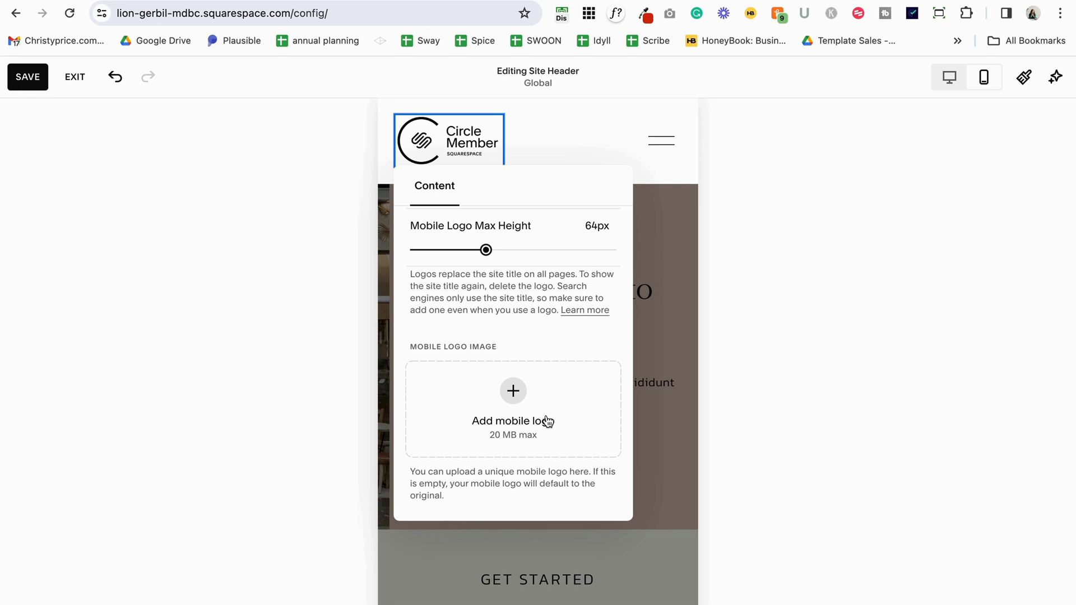
{"action": "scroll", "coordinate": [465, 275], "scroll_direction": "up", "scroll_amount": 5}
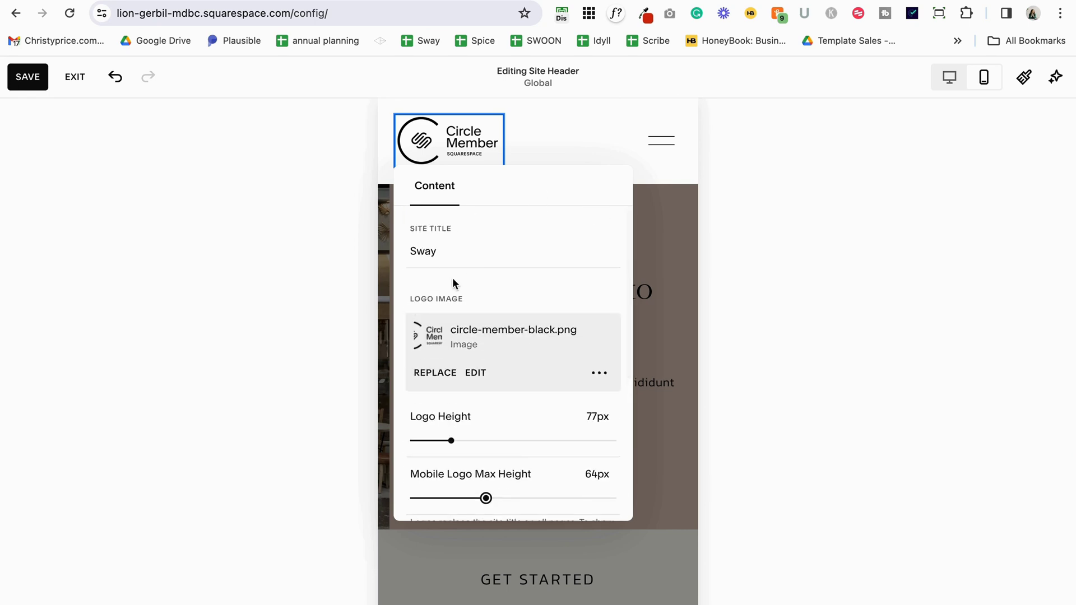
{"action": "left_click", "coordinate": [774, 263]}
Return to the desktop view and change the header's color style to Gradient in its design settings.
{"action": "left_click", "coordinate": [949, 77]}
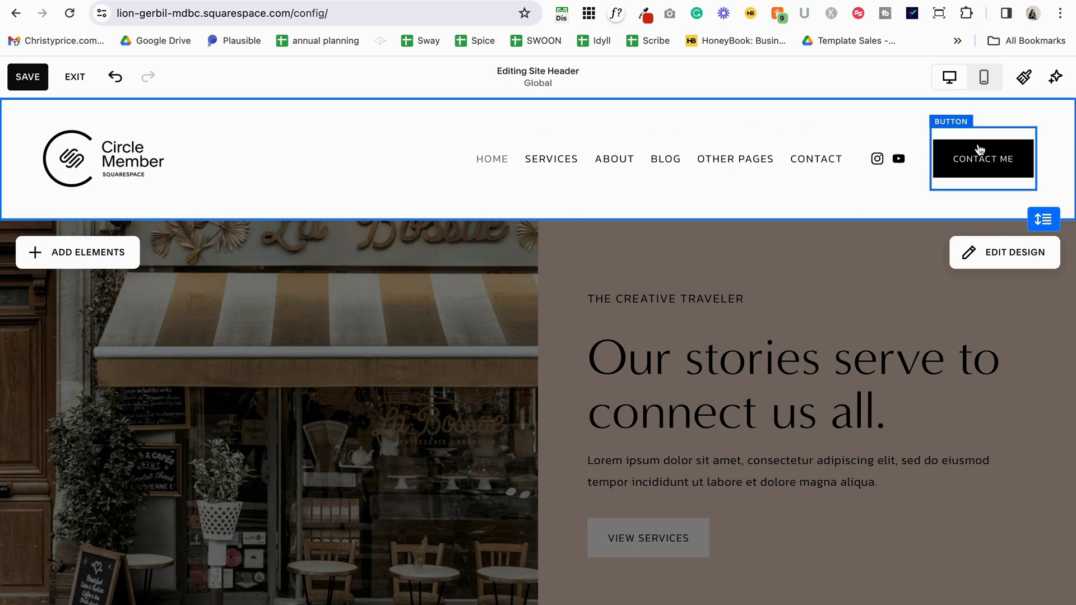
{"action": "left_click", "coordinate": [1001, 253]}
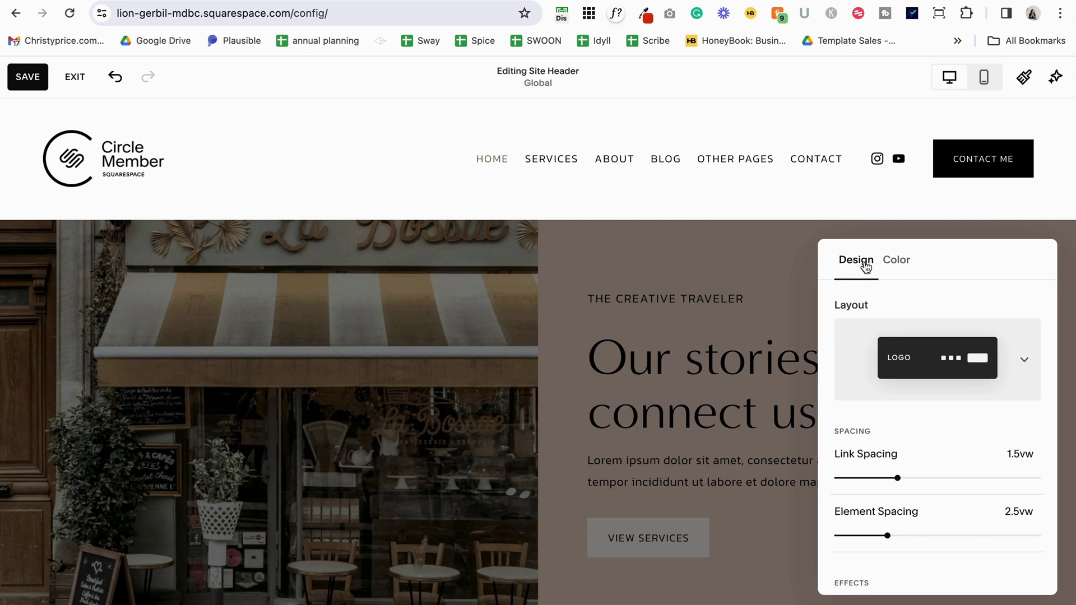
{"action": "left_click", "coordinate": [905, 262]}
{"action": "left_click", "coordinate": [904, 267]}
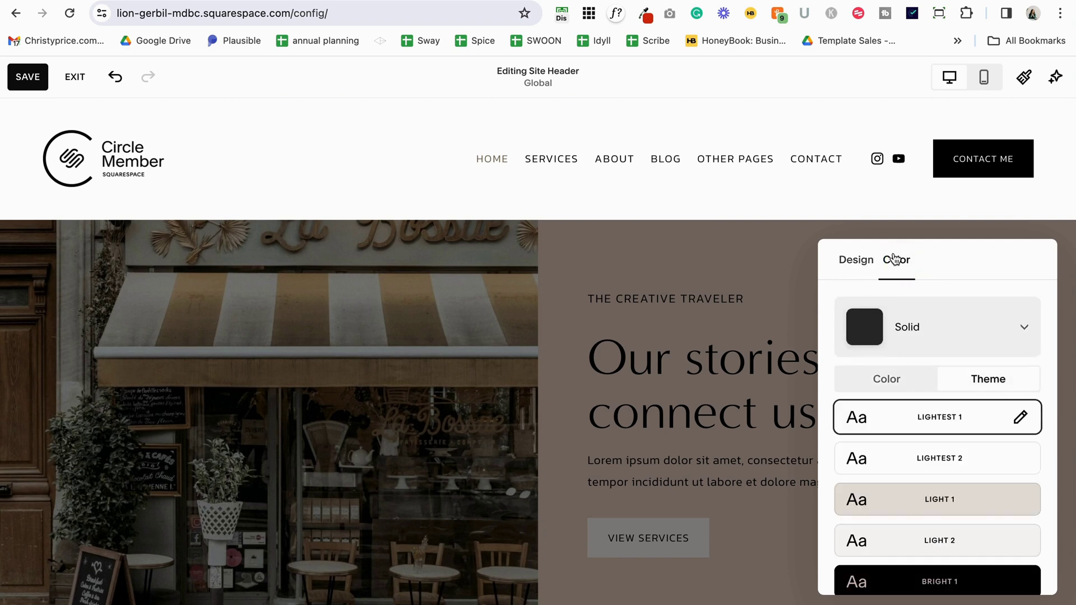
{"action": "left_click", "coordinate": [958, 339]}
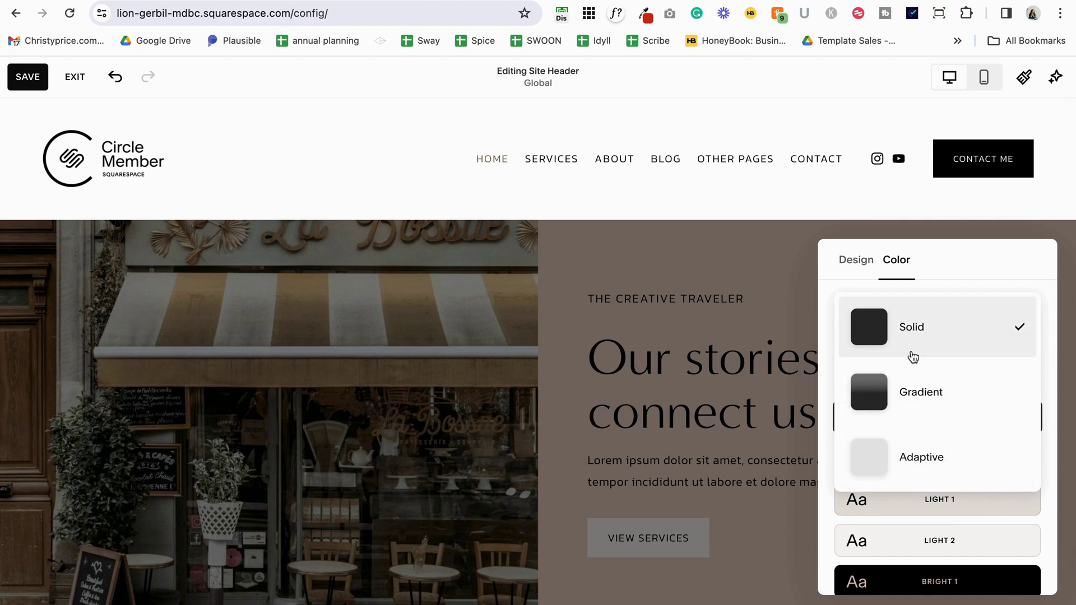
{"action": "left_click", "coordinate": [915, 398]}
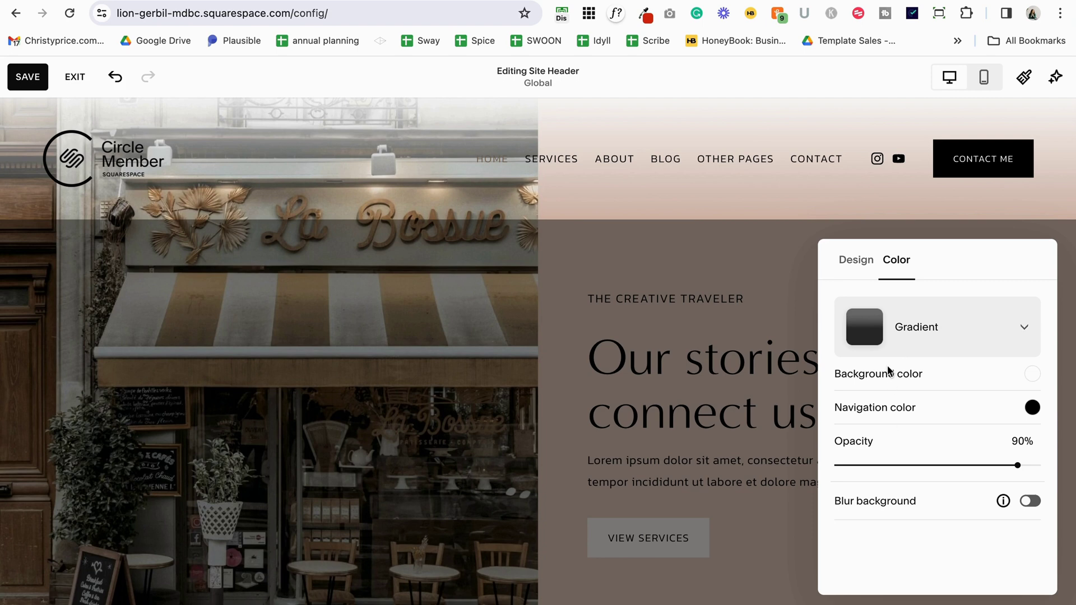
Try the Adaptive color style on the header and return it to Gradient.
{"action": "left_click", "coordinate": [906, 335]}
{"action": "left_click", "coordinate": [912, 405]}
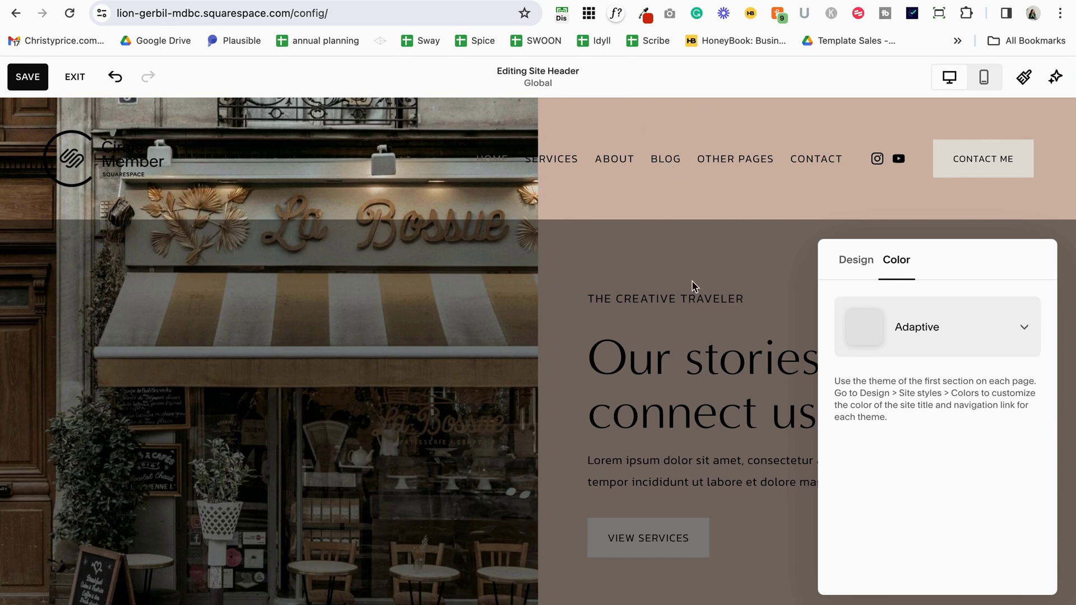
{"action": "left_click", "coordinate": [859, 272]}
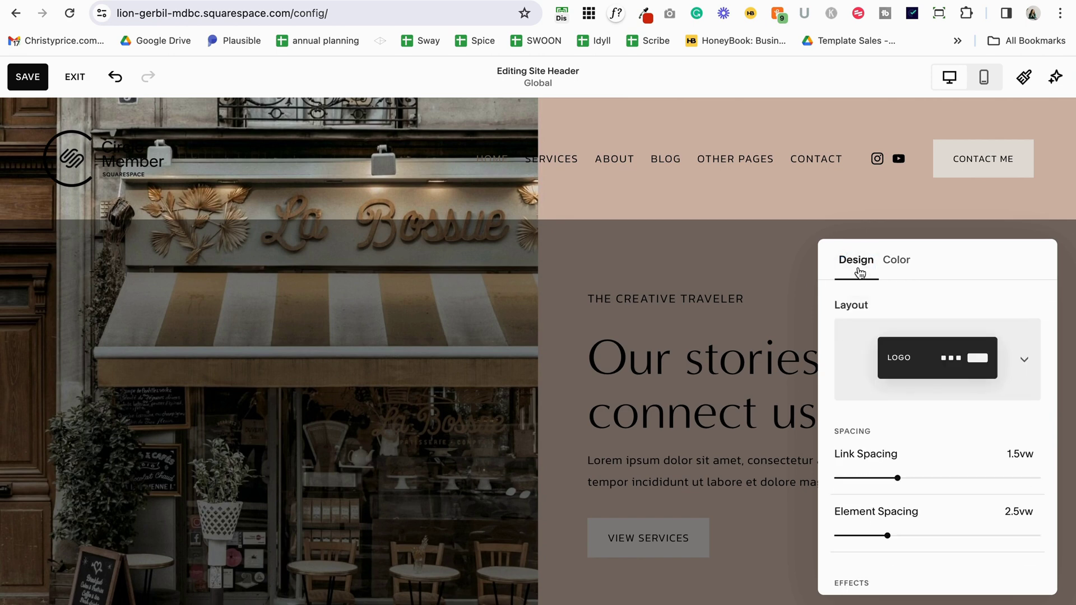
{"action": "left_click", "coordinate": [873, 270]}
{"action": "left_click", "coordinate": [930, 333]}
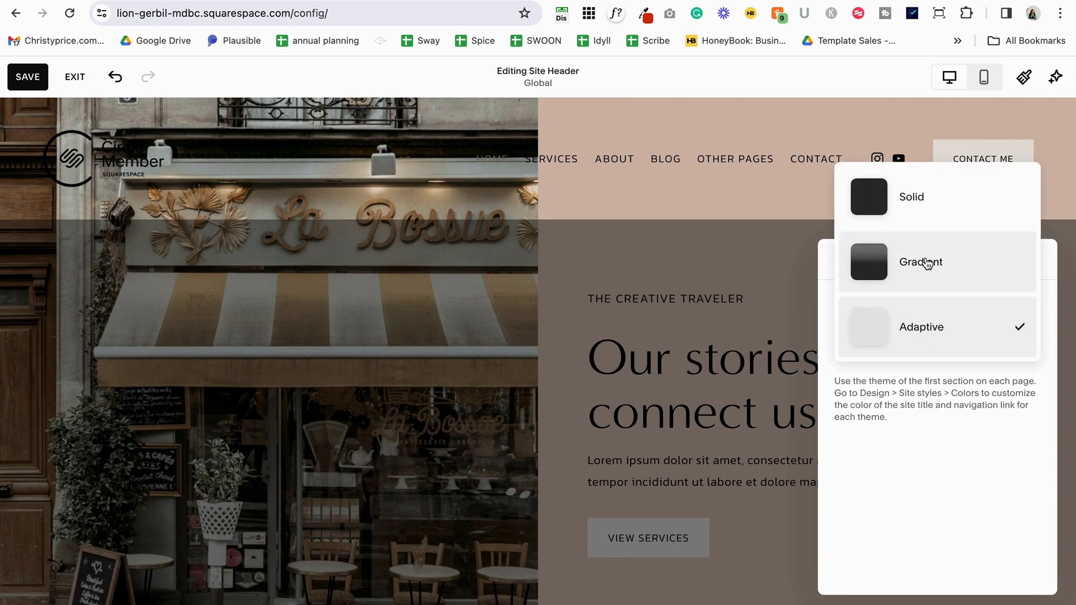
{"action": "left_click", "coordinate": [926, 275]}
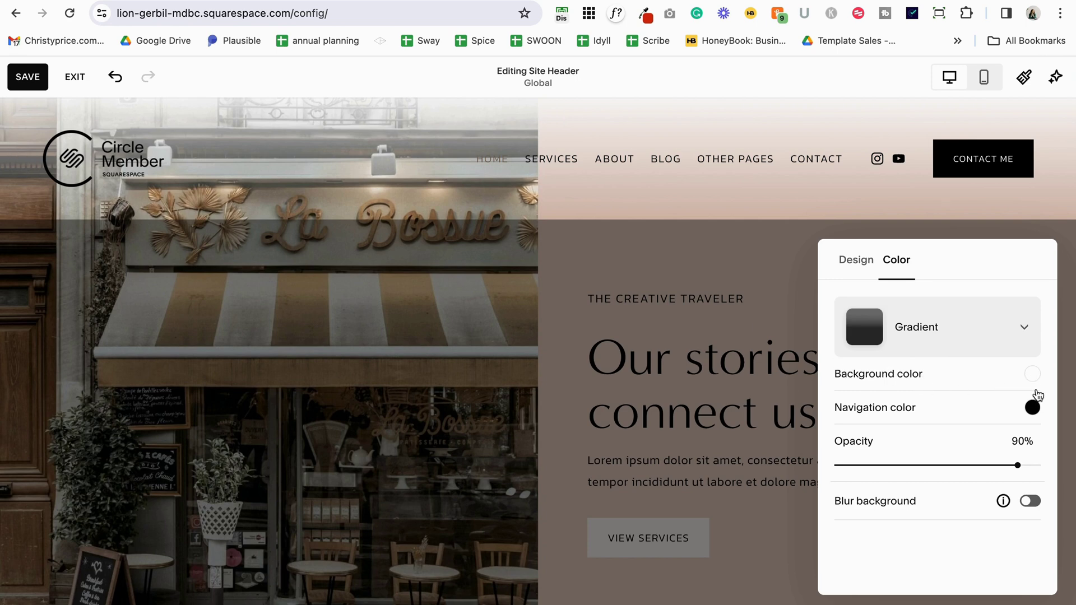
Lower the header gradient's opacity to 81% and try the brown palette color as its background before restoring white.
{"action": "mouse_move", "coordinate": [1016, 465]}
{"action": "left_mouse_down"}
{"action": "mouse_move", "coordinate": [898, 464]}
{"action": "mouse_move", "coordinate": [999, 465]}
{"action": "left_mouse_up"}
{"action": "left_click", "coordinate": [1034, 373]}
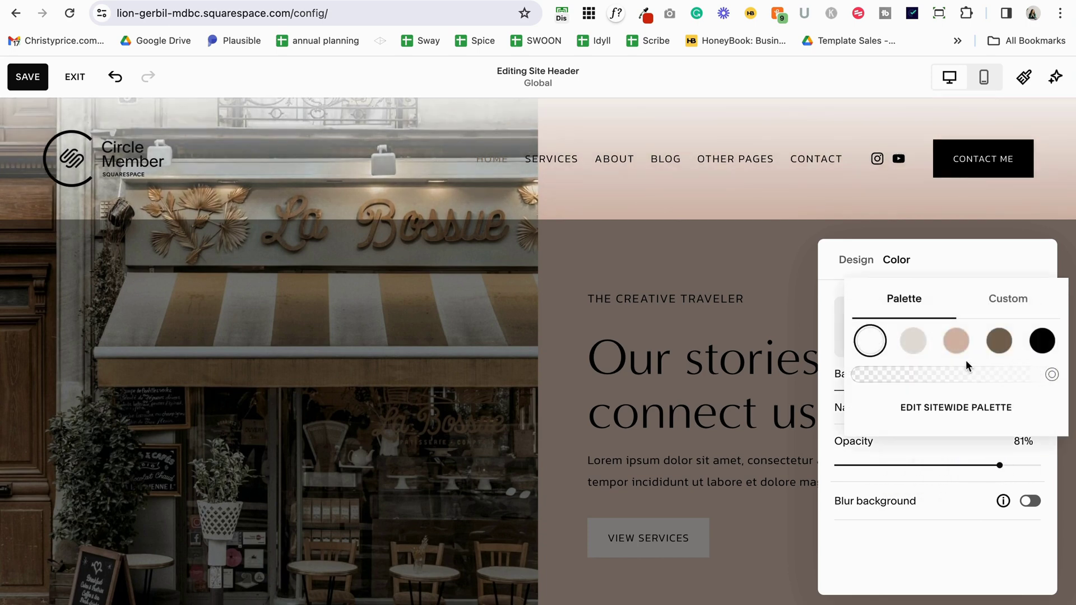
{"action": "left_click", "coordinate": [1005, 346]}
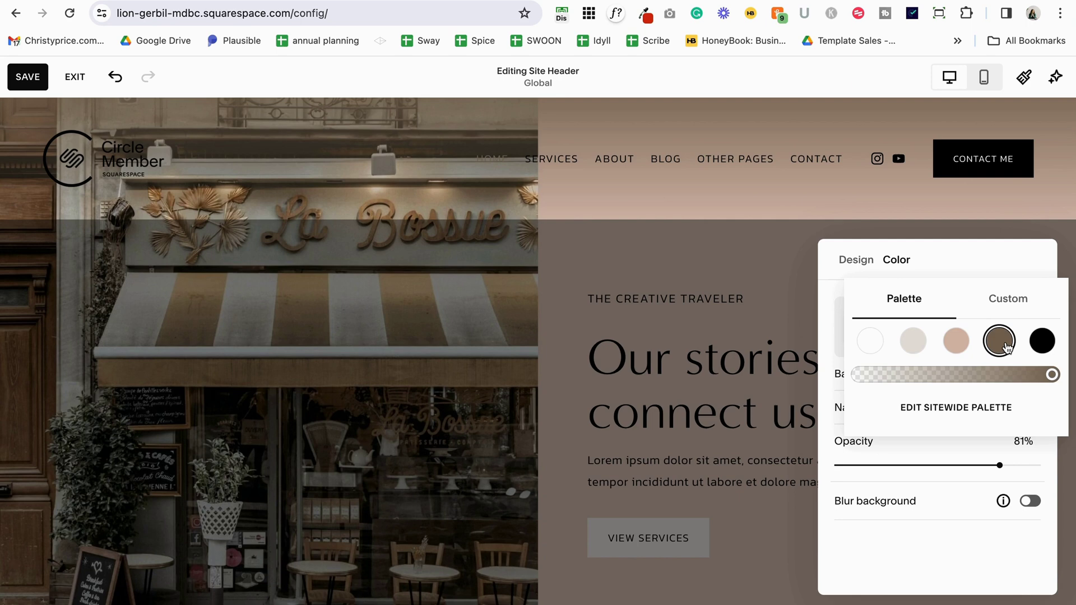
{"action": "left_click", "coordinate": [872, 341]}
{"action": "left_click", "coordinate": [1006, 347]}
{"action": "left_click", "coordinate": [869, 341]}
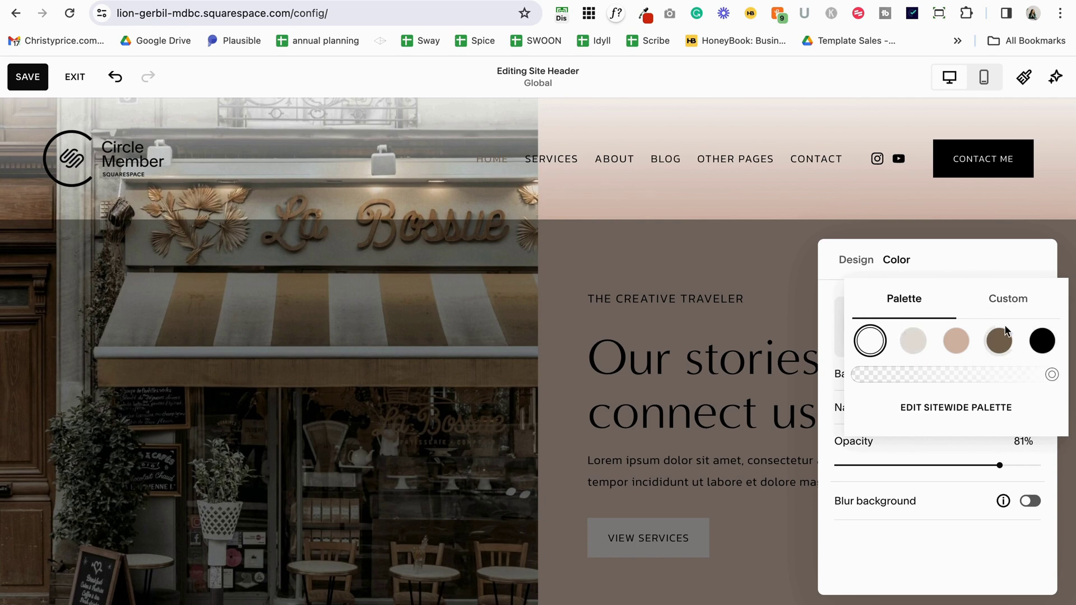
{"action": "mouse_move", "coordinate": [1051, 375]}
{"action": "left_mouse_down"}
{"action": "mouse_move", "coordinate": [820, 364]}
{"action": "mouse_move", "coordinate": [1051, 374]}
{"action": "left_mouse_up"}
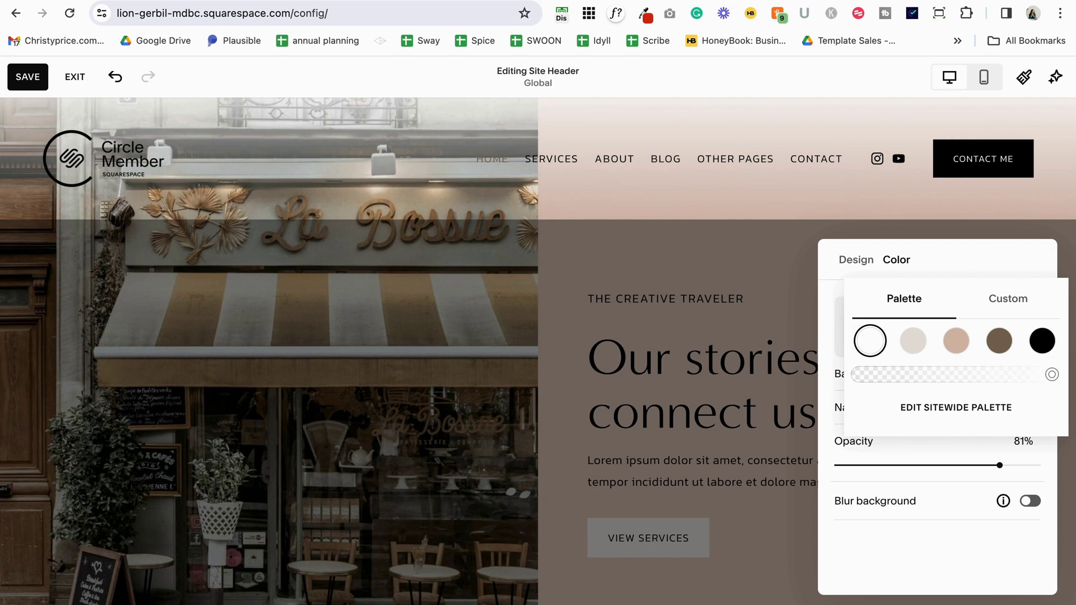
{"action": "left_click", "coordinate": [964, 266]}
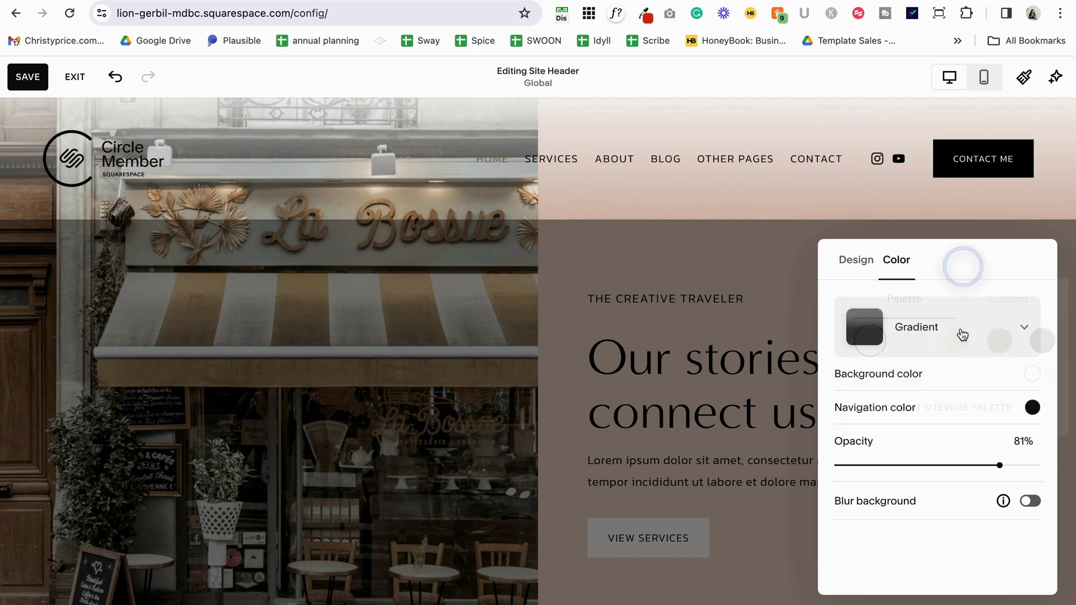
Try the header gradient at 0% opacity and set its opacity to 100%.
{"action": "left_click_drag", "start_coordinate": [1001, 465], "coordinate": [737, 458]}
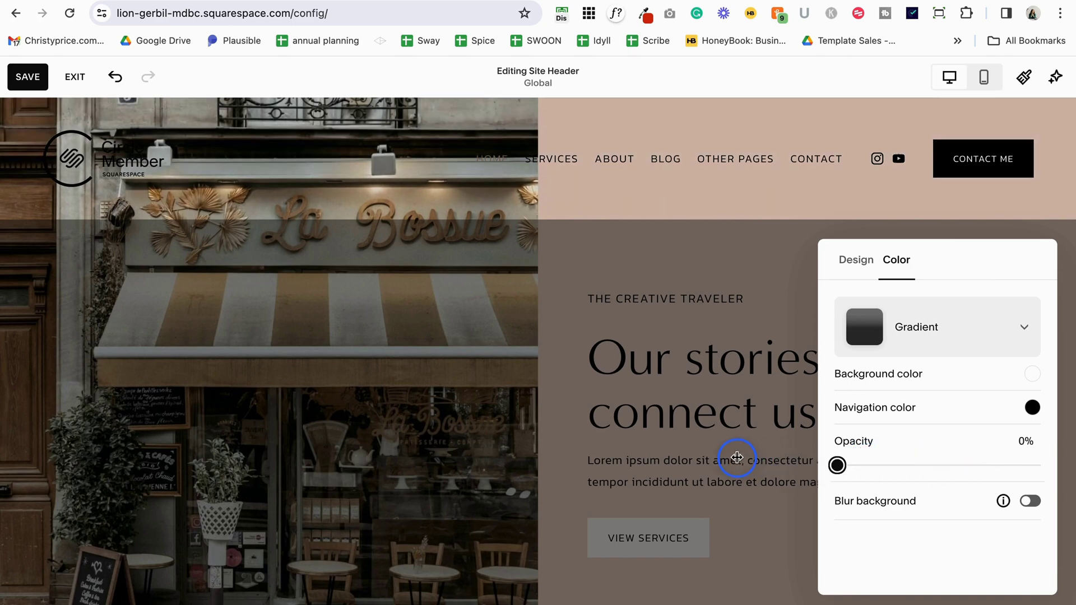
{"action": "left_click_drag", "start_coordinate": [737, 458], "coordinate": [1053, 468]}
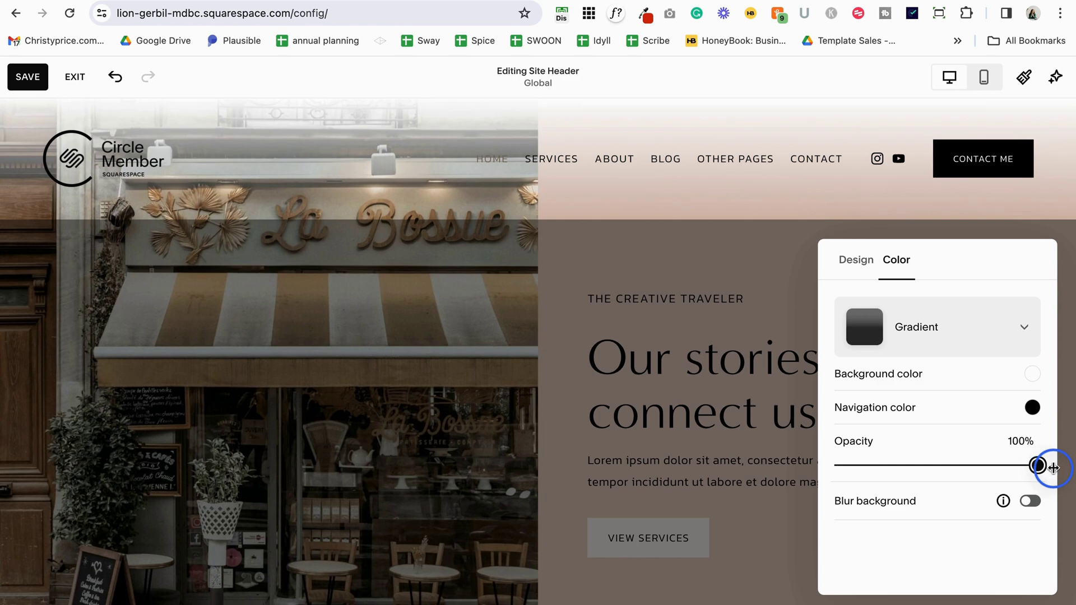
{"action": "mouse_move", "coordinate": [1052, 468]}
{"action": "left_mouse_down"}
{"action": "mouse_move", "coordinate": [893, 460]}
{"action": "mouse_move", "coordinate": [1042, 465]}
{"action": "left_mouse_up"}
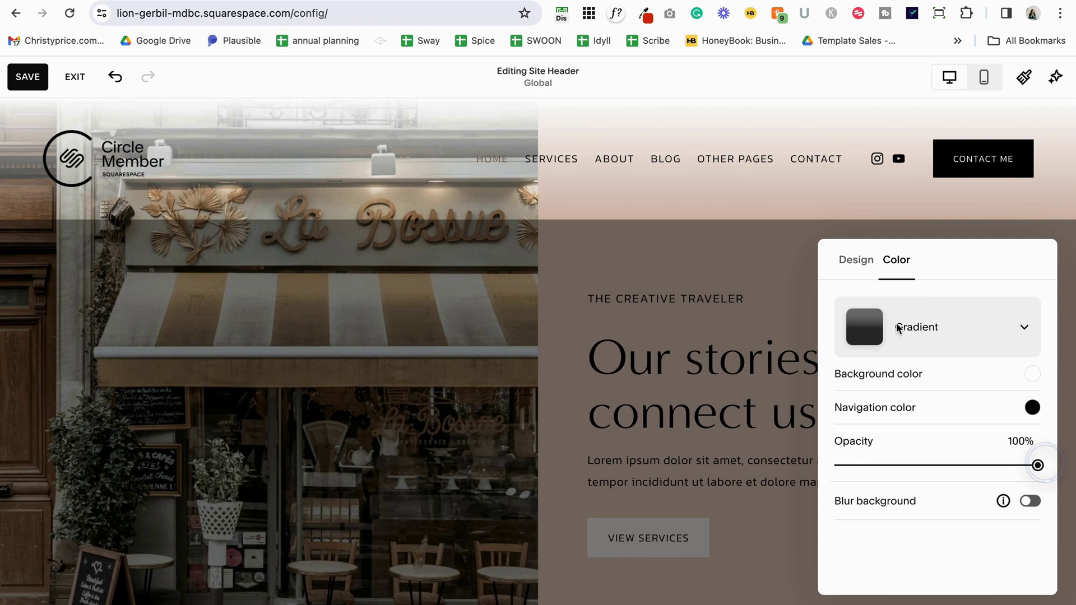
Turn on background blur for the header gradient and look at its blur amount setting.
{"action": "left_click", "coordinate": [1031, 501]}
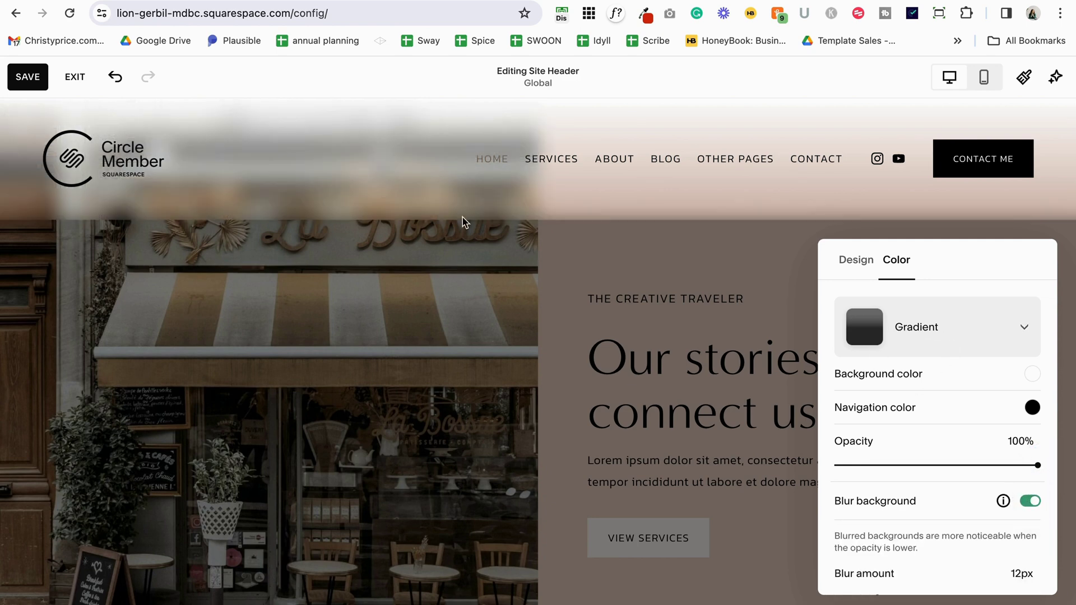
{"action": "scroll", "coordinate": [971, 526], "scroll_direction": "down", "scroll_amount": 1}
{"action": "mouse_move", "coordinate": [877, 561]}
{"action": "left_mouse_down"}
{"action": "mouse_move", "coordinate": [984, 558]}
{"action": "mouse_move", "coordinate": [823, 557]}
{"action": "mouse_move", "coordinate": [949, 558]}
{"action": "mouse_move", "coordinate": [877, 559]}
{"action": "left_mouse_up"}
{"action": "scroll", "coordinate": [946, 429], "scroll_direction": "up", "scroll_amount": 1}
Change the header's color style to Solid and show its color theme options.
{"action": "left_click", "coordinate": [932, 330]}
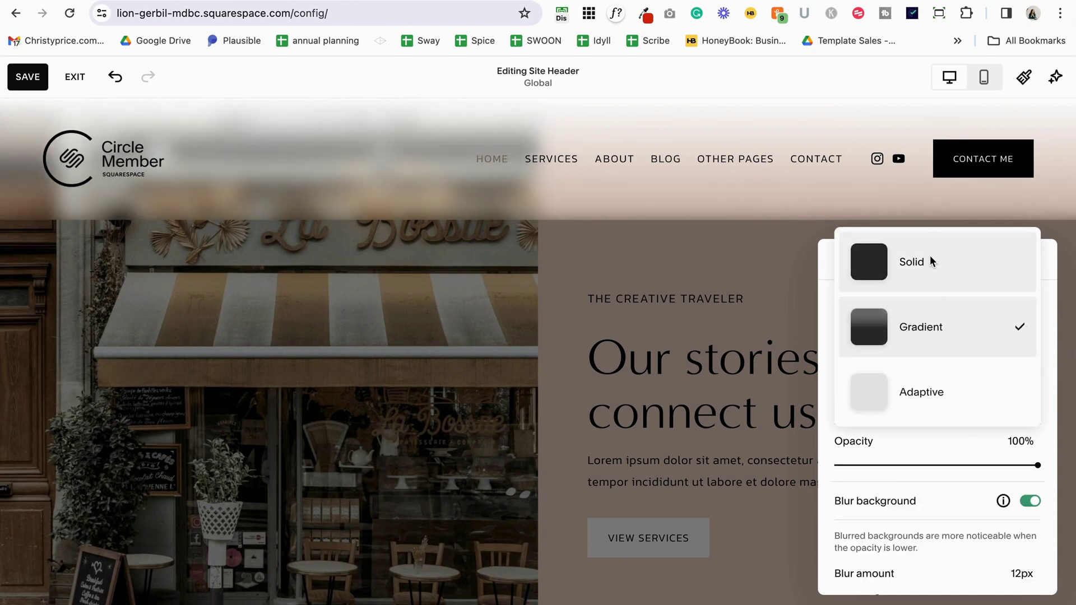
{"action": "left_click", "coordinate": [930, 256]}
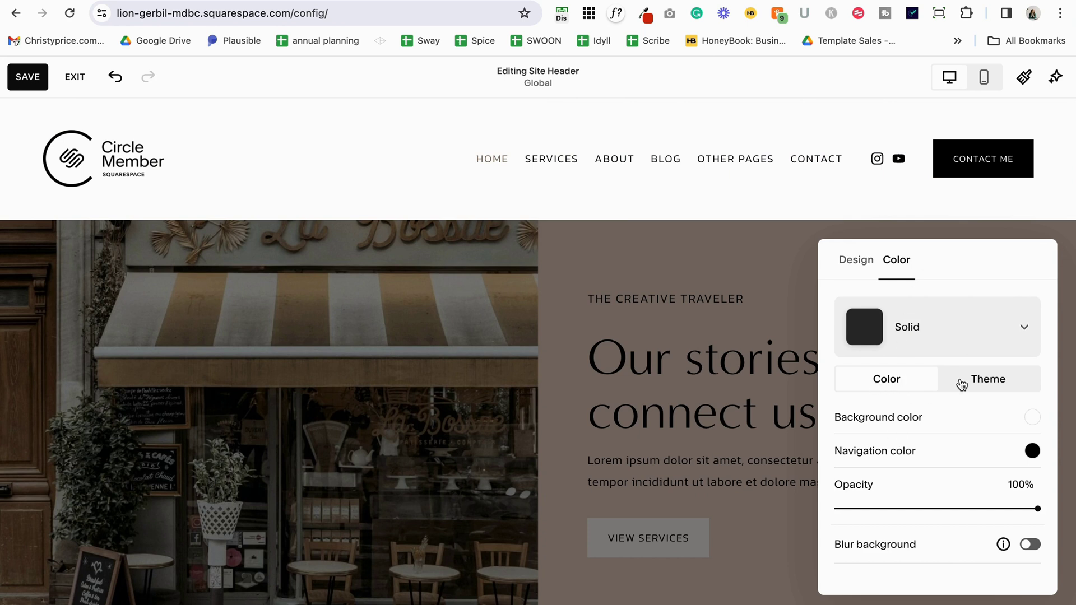
{"action": "left_click", "coordinate": [984, 386]}
Preview the color themes on the header one after another, from Lightest 2 through the Light, Bright and Dark themes to Darkest 1.
{"action": "left_click", "coordinate": [955, 460]}
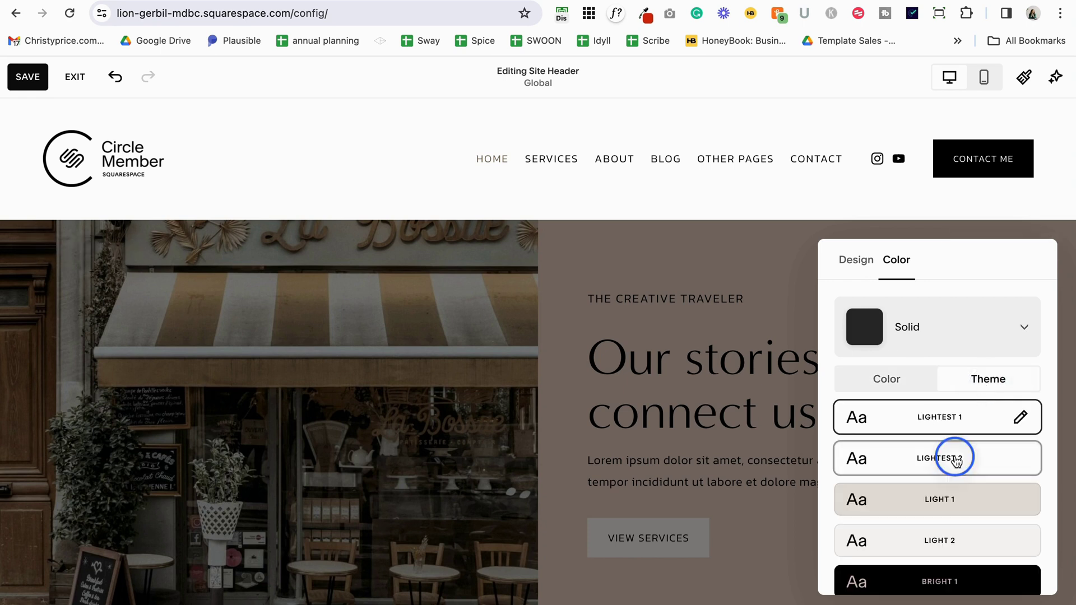
{"action": "left_click", "coordinate": [962, 499]}
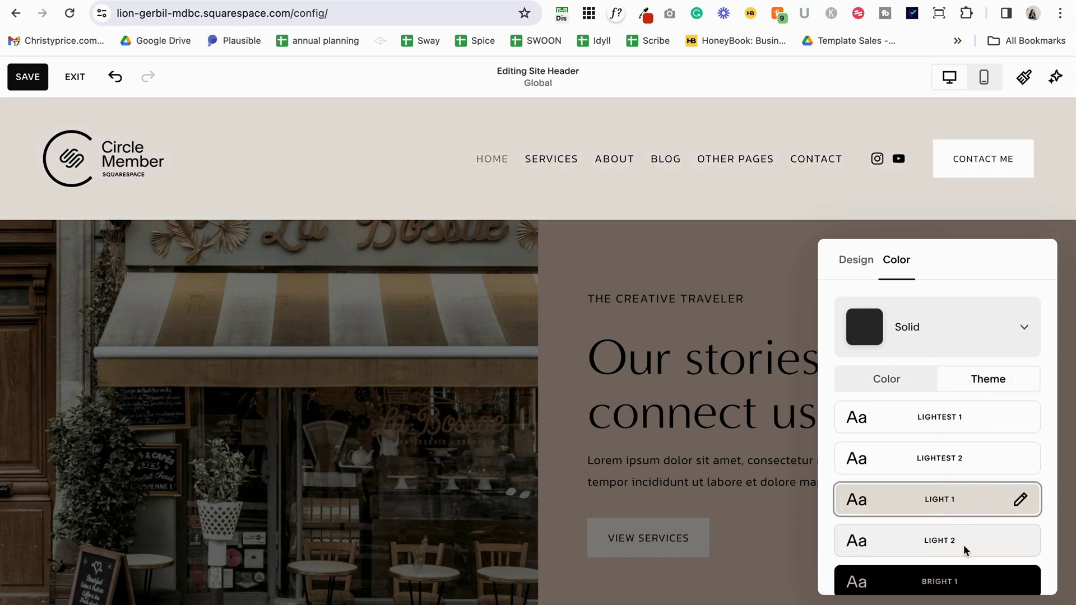
{"action": "scroll", "coordinate": [954, 541], "scroll_direction": "down", "scroll_amount": 2}
{"action": "left_click", "coordinate": [946, 445]}
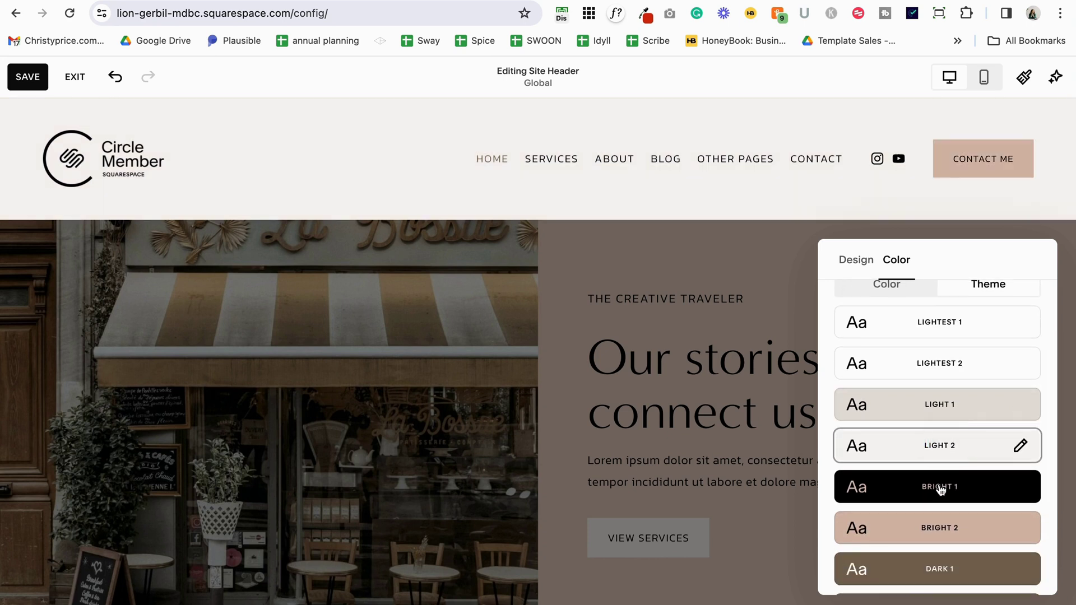
{"action": "left_click", "coordinate": [942, 492]}
{"action": "left_click", "coordinate": [943, 527]}
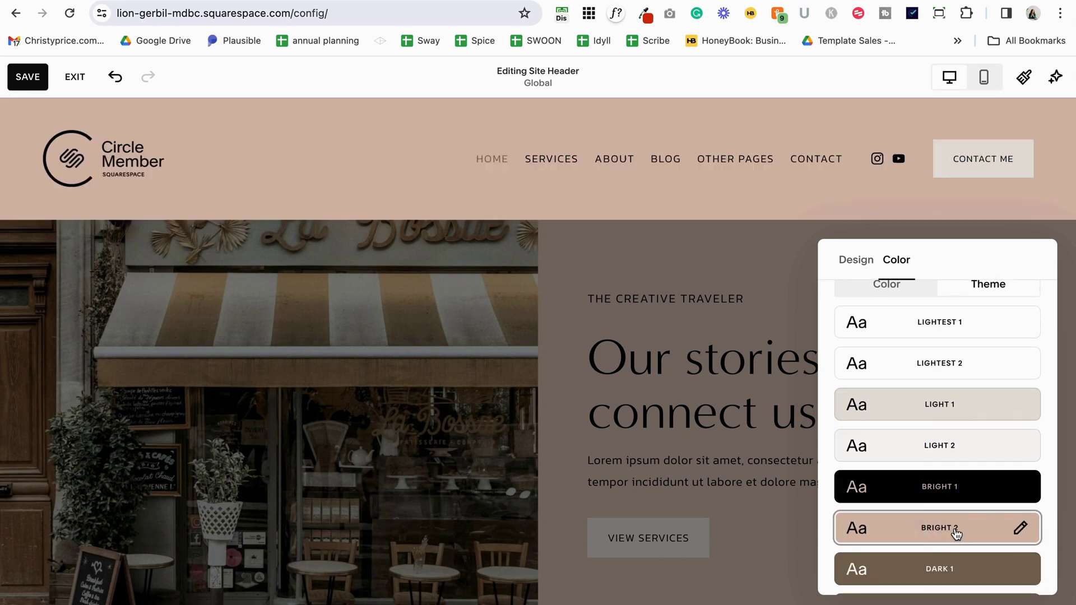
{"action": "scroll", "coordinate": [943, 504], "scroll_direction": "down", "scroll_amount": 2}
{"action": "left_click", "coordinate": [942, 491]}
{"action": "left_click", "coordinate": [941, 525]}
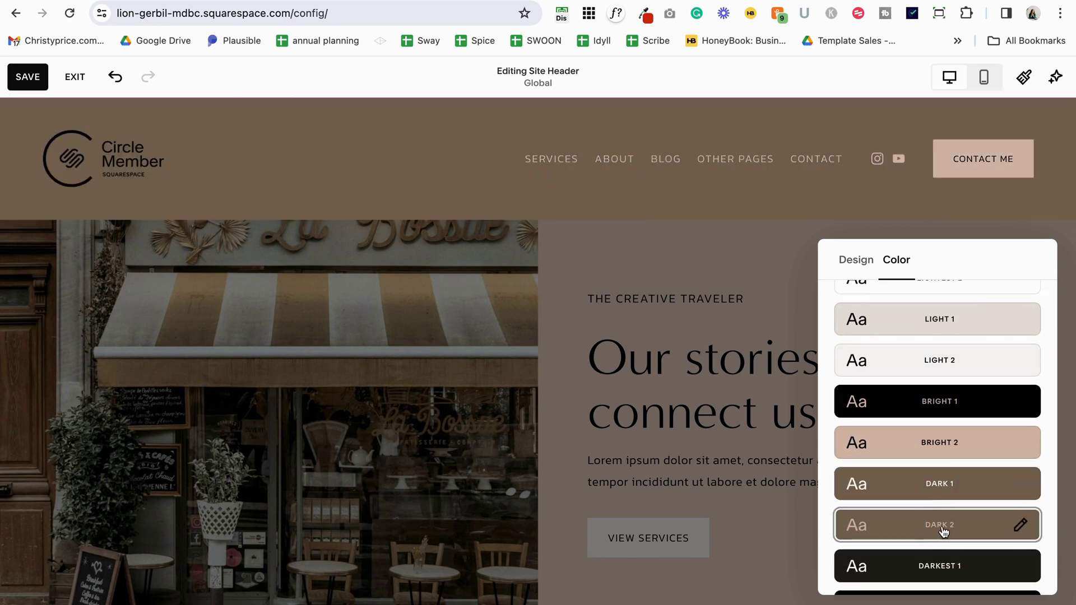
{"action": "left_click", "coordinate": [941, 566]}
{"action": "scroll", "coordinate": [906, 351], "scroll_direction": "up", "scroll_amount": 1}
{"action": "scroll", "coordinate": [906, 352], "scroll_direction": "up", "scroll_amount": 3}
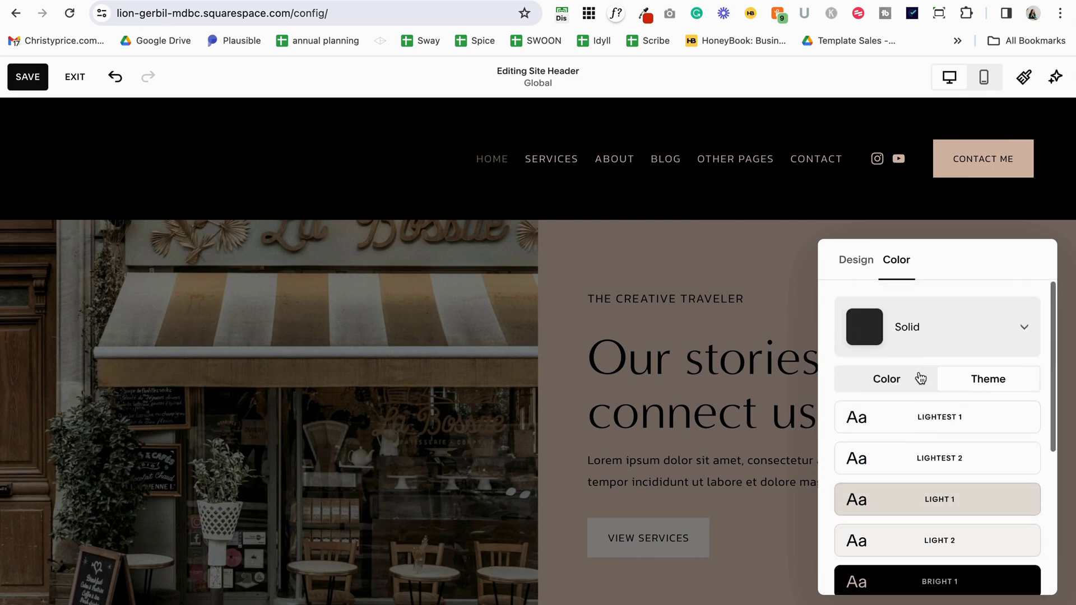
Apply the Light 1 theme to the header and switch its solid style from theme to individual color settings.
{"action": "left_click", "coordinate": [956, 500]}
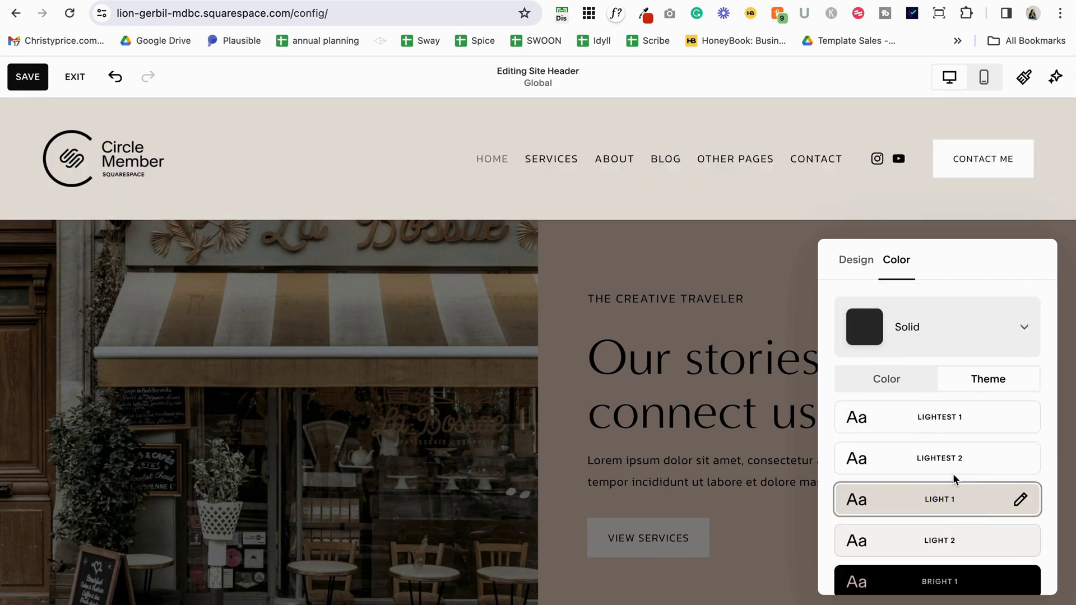
{"action": "left_click", "coordinate": [886, 383]}
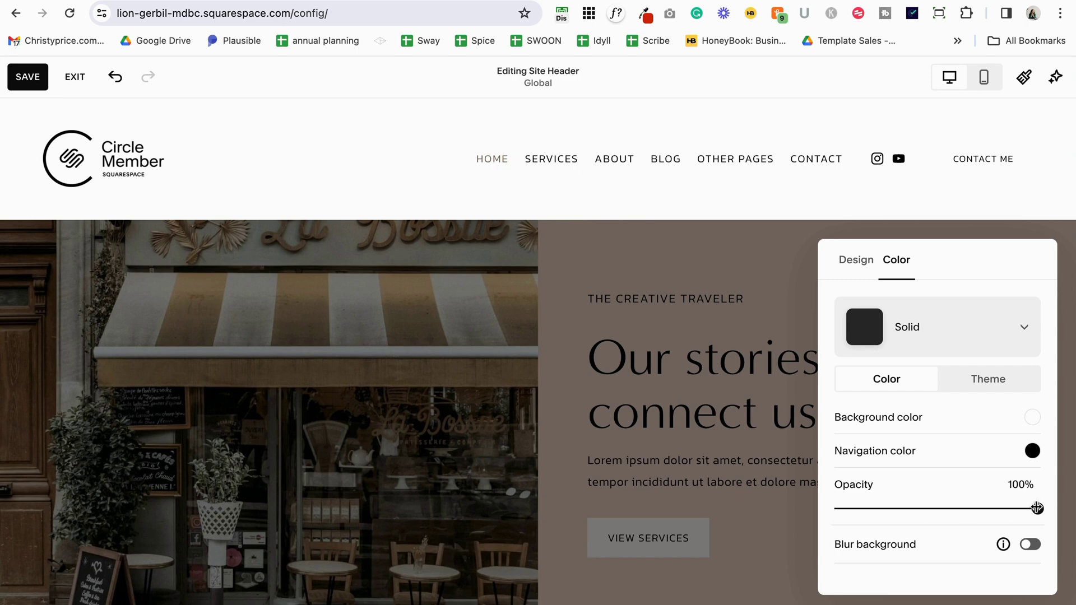
Test background blur and 25% opacity on the solid header, and return the opacity to 100% with blur off.
{"action": "mouse_move", "coordinate": [1037, 508]}
{"action": "left_mouse_down"}
{"action": "mouse_move", "coordinate": [820, 495]}
{"action": "mouse_move", "coordinate": [1043, 508]}
{"action": "left_mouse_up"}
{"action": "left_click", "coordinate": [1030, 545]}
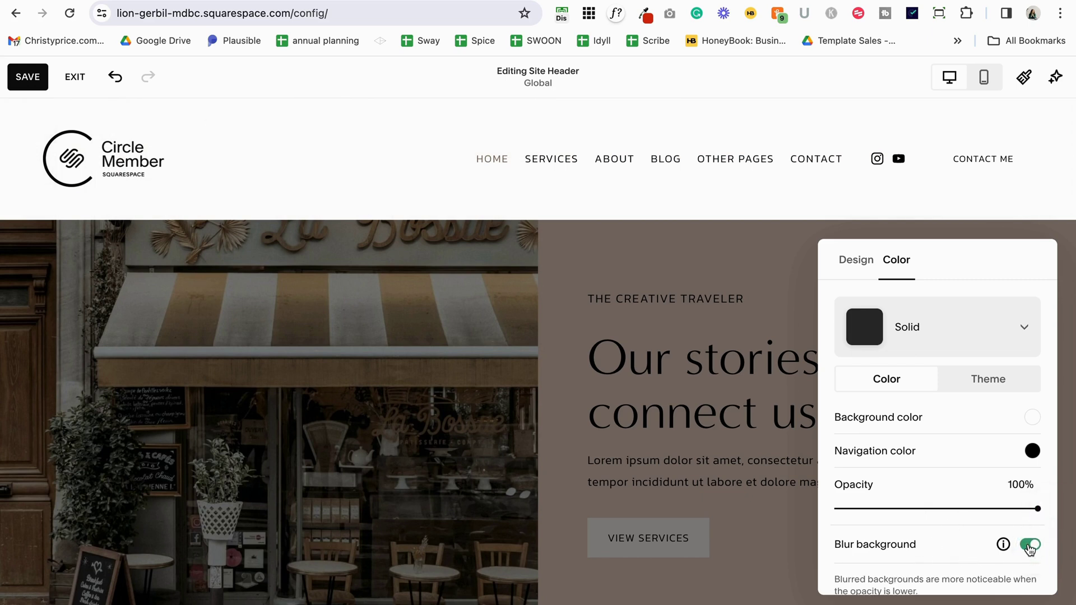
{"action": "left_click", "coordinate": [1030, 545]}
{"action": "left_click_drag", "start_coordinate": [1037, 508], "coordinate": [887, 508]}
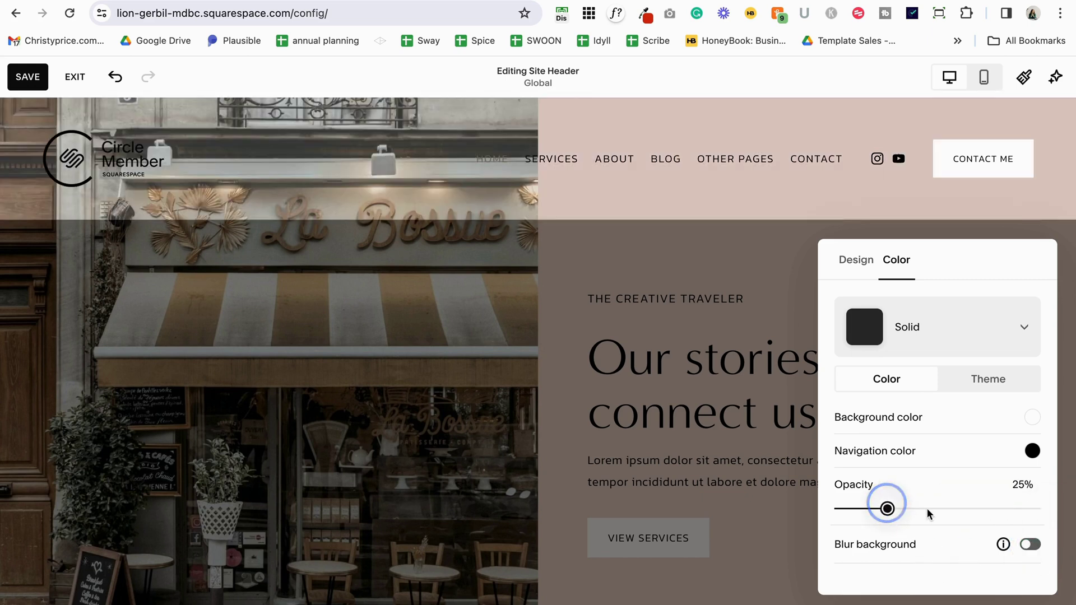
{"action": "left_click", "coordinate": [1030, 544]}
{"action": "left_click", "coordinate": [1030, 544]}
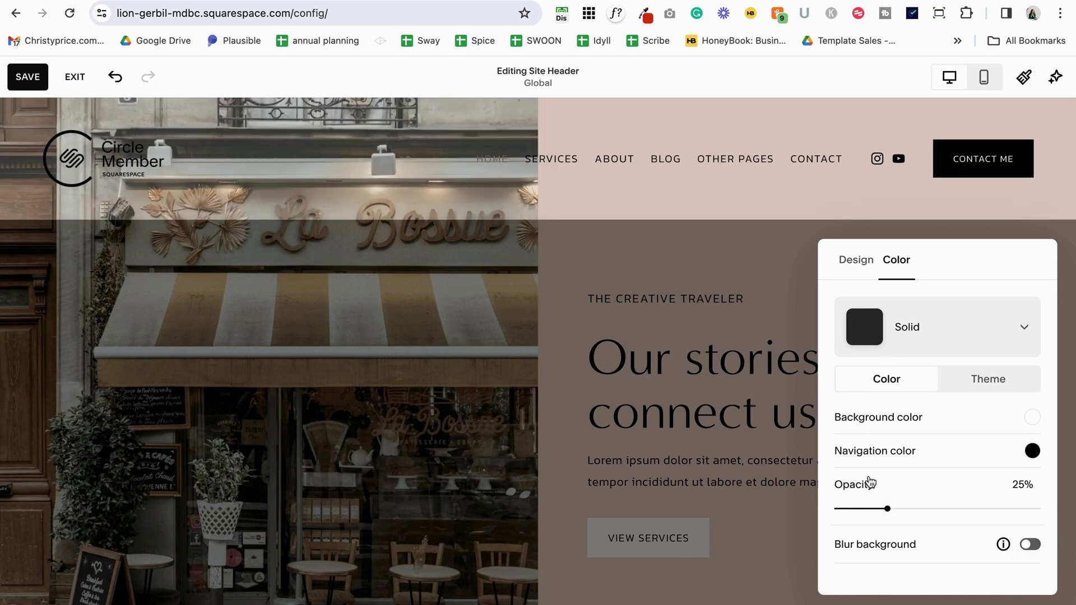
{"action": "left_click_drag", "start_coordinate": [889, 509], "coordinate": [1038, 509]}
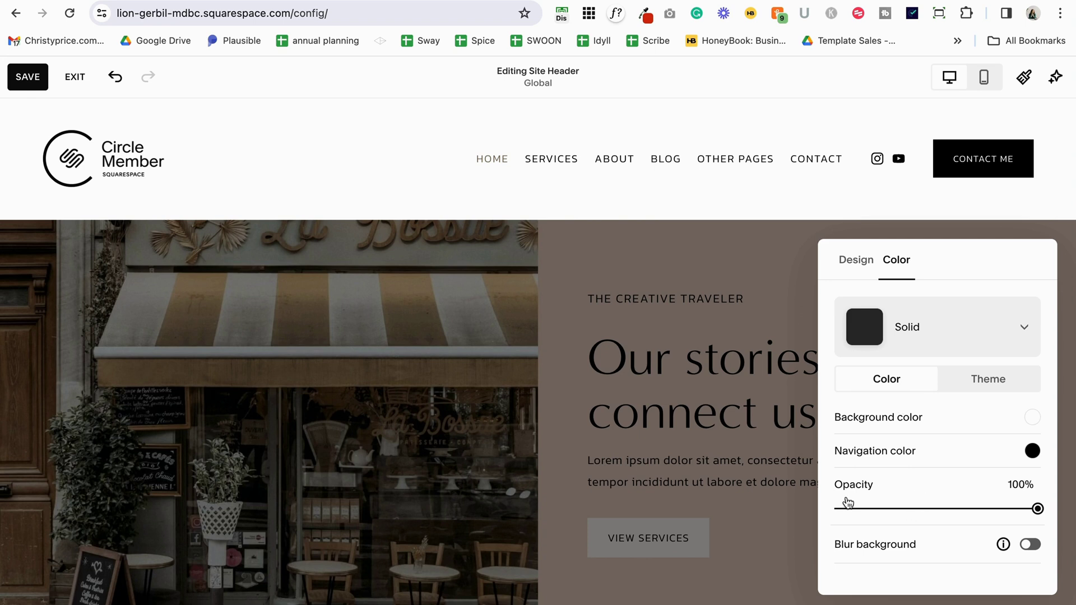
Switch the header's solid style back to theme colors and use the Lightest 1 theme.
{"action": "left_click", "coordinate": [975, 379]}
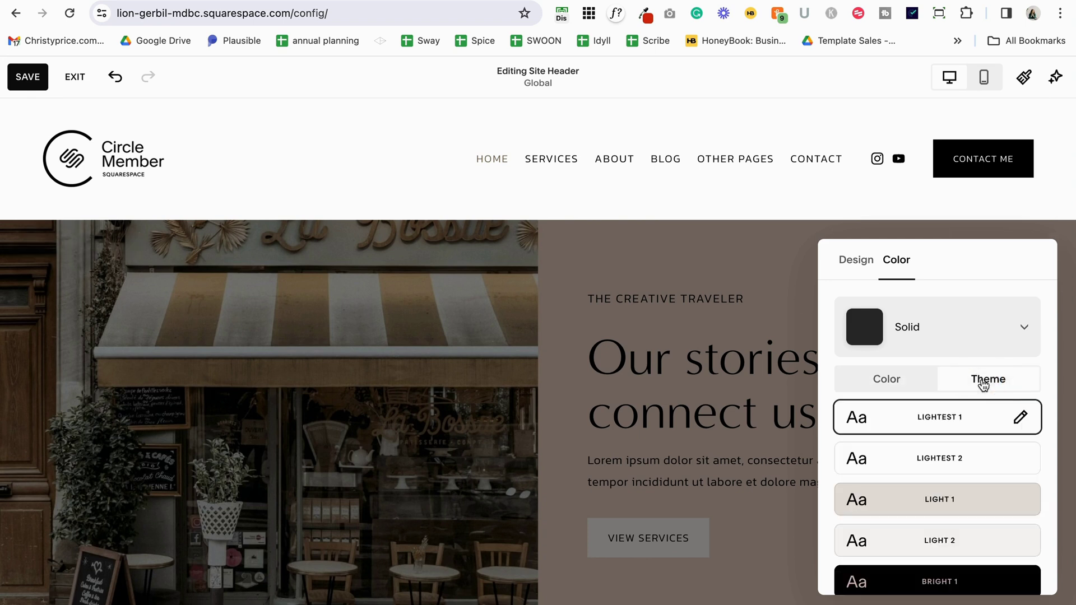
{"action": "left_click", "coordinate": [941, 425]}
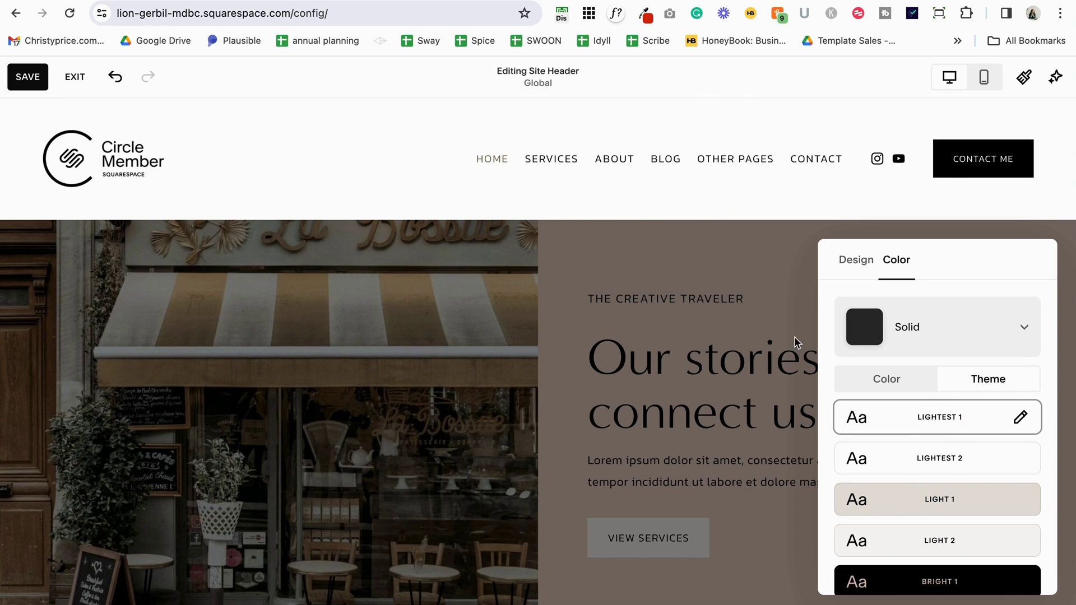
{"action": "scroll", "coordinate": [948, 481], "scroll_direction": "down", "scroll_amount": 5}
{"action": "scroll", "coordinate": [941, 425], "scroll_direction": "up", "scroll_amount": 5}
Preview the header layouts with links beside the logo, links centered, logo centered with links before it, and logo centered above the links.
{"action": "left_click", "coordinate": [856, 261]}
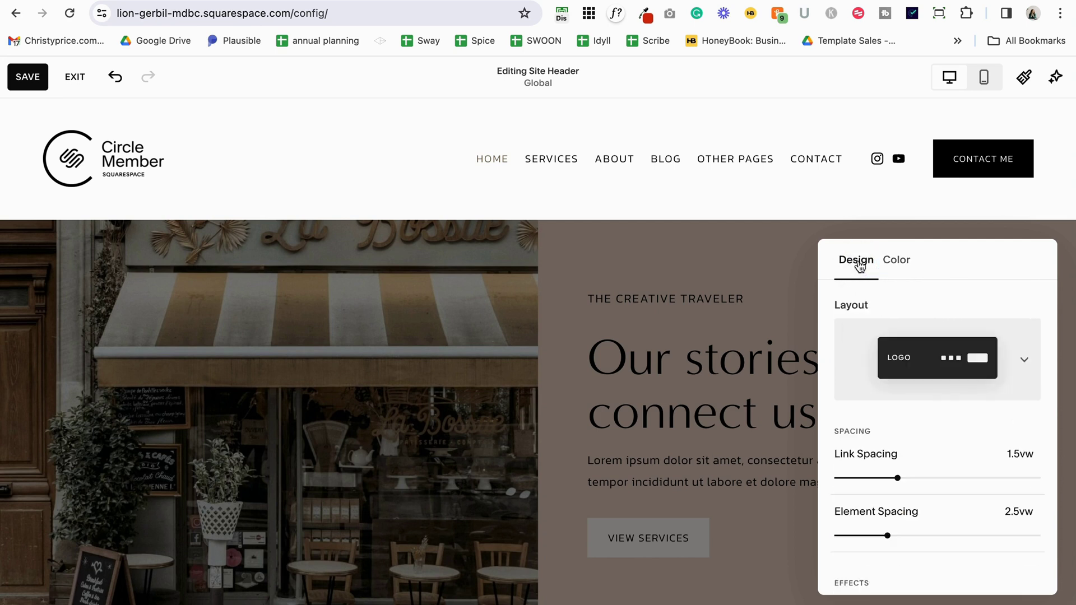
{"action": "scroll", "coordinate": [874, 341], "scroll_direction": "down", "scroll_amount": 1}
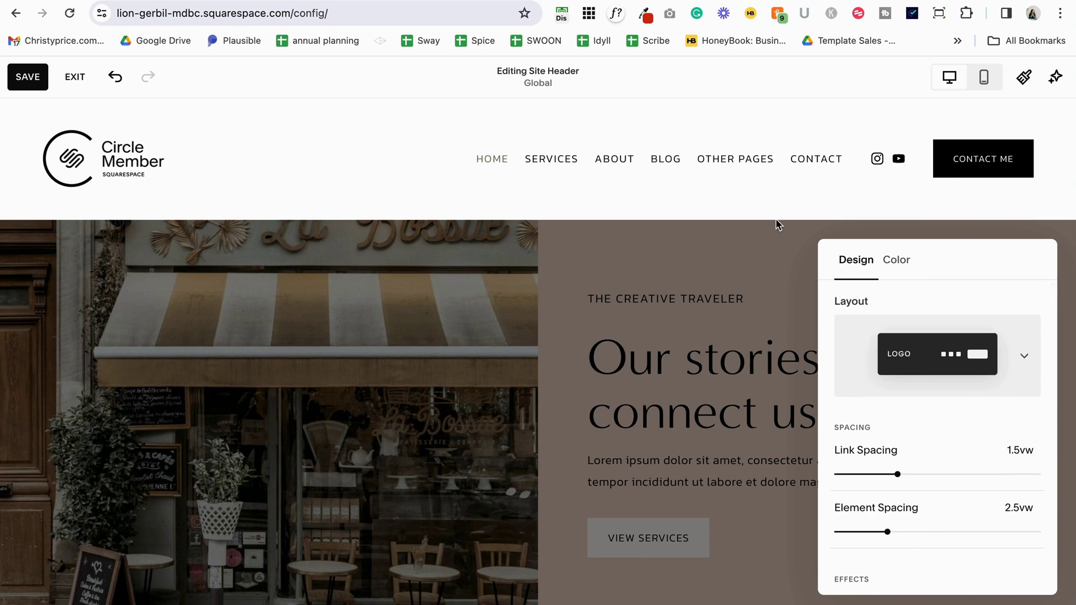
{"action": "left_click", "coordinate": [936, 348]}
{"action": "left_click", "coordinate": [944, 452]}
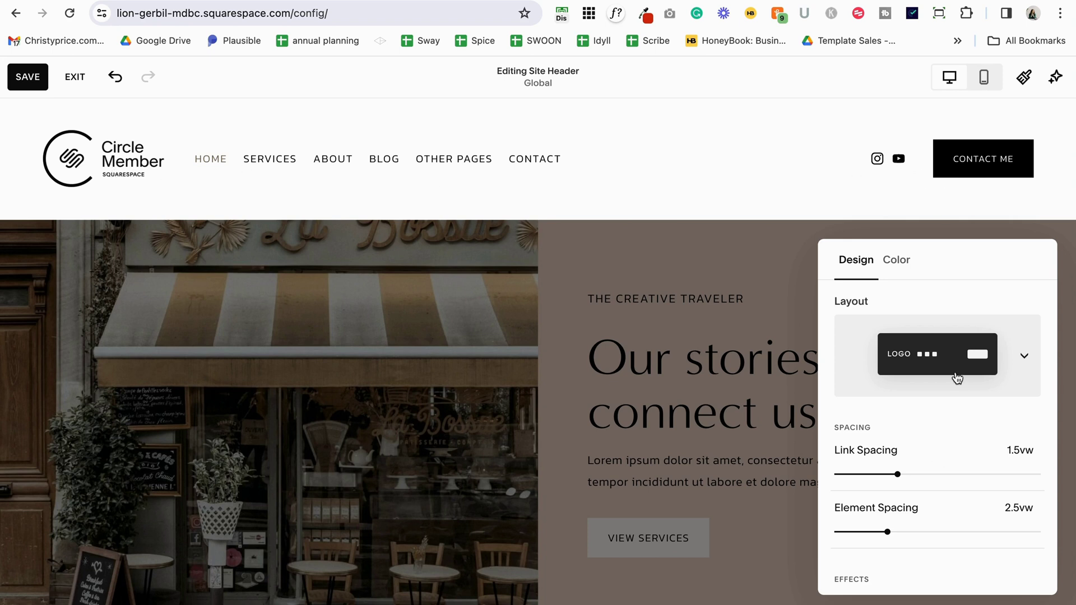
{"action": "left_click", "coordinate": [954, 352]}
{"action": "left_click", "coordinate": [956, 458]}
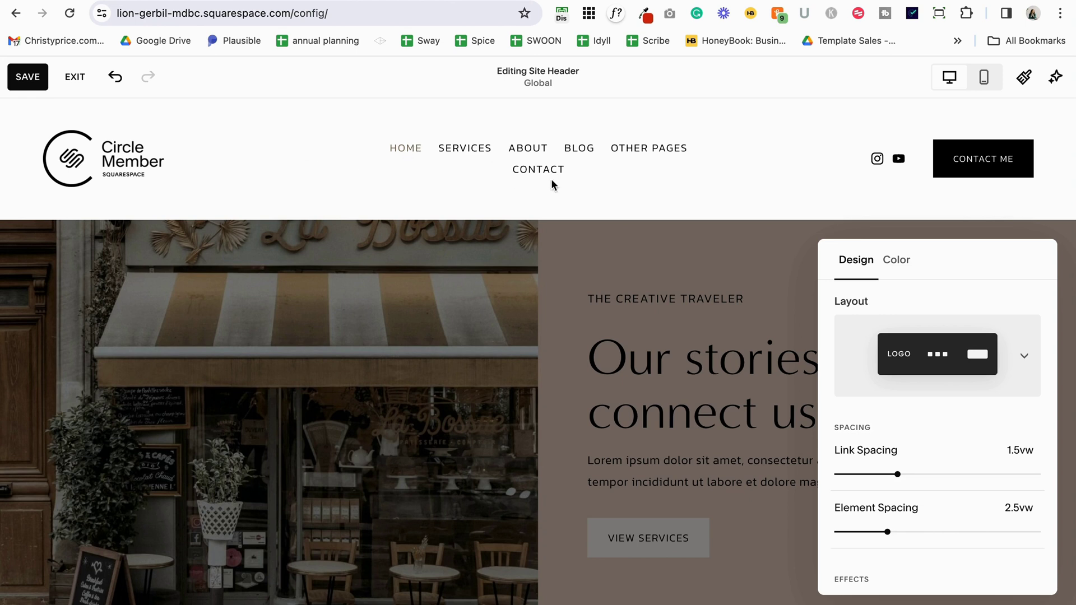
{"action": "left_click", "coordinate": [953, 355]}
{"action": "left_click", "coordinate": [953, 456]}
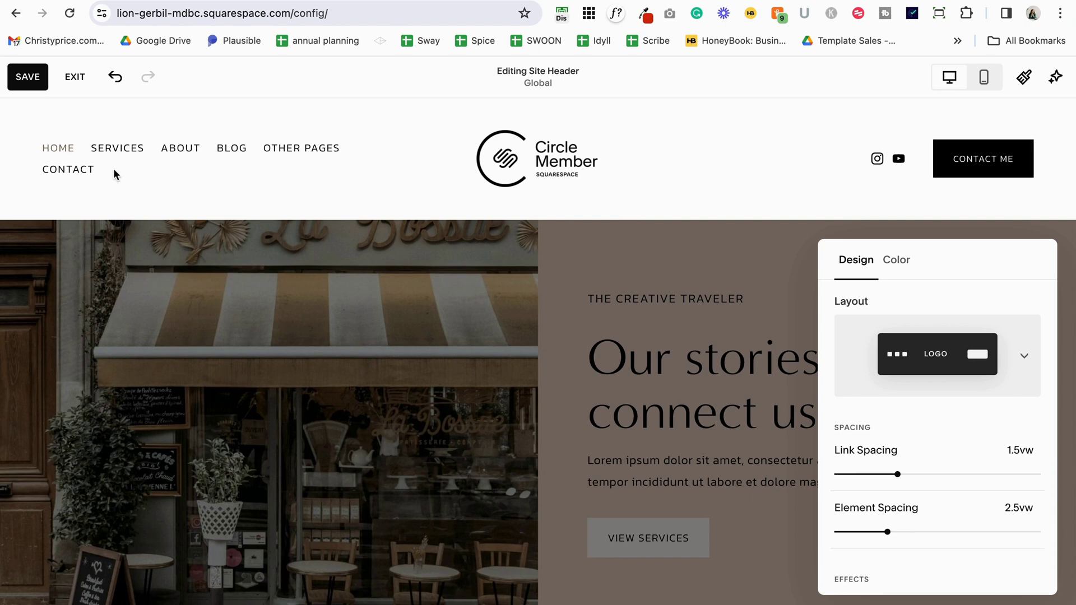
{"action": "left_click", "coordinate": [941, 370]}
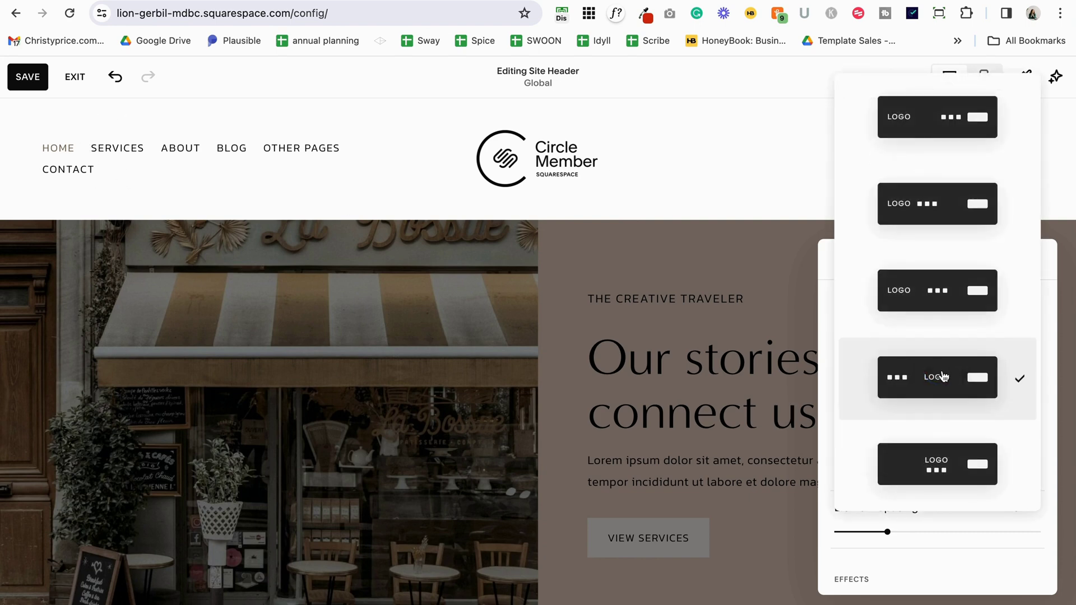
{"action": "left_click", "coordinate": [960, 479]}
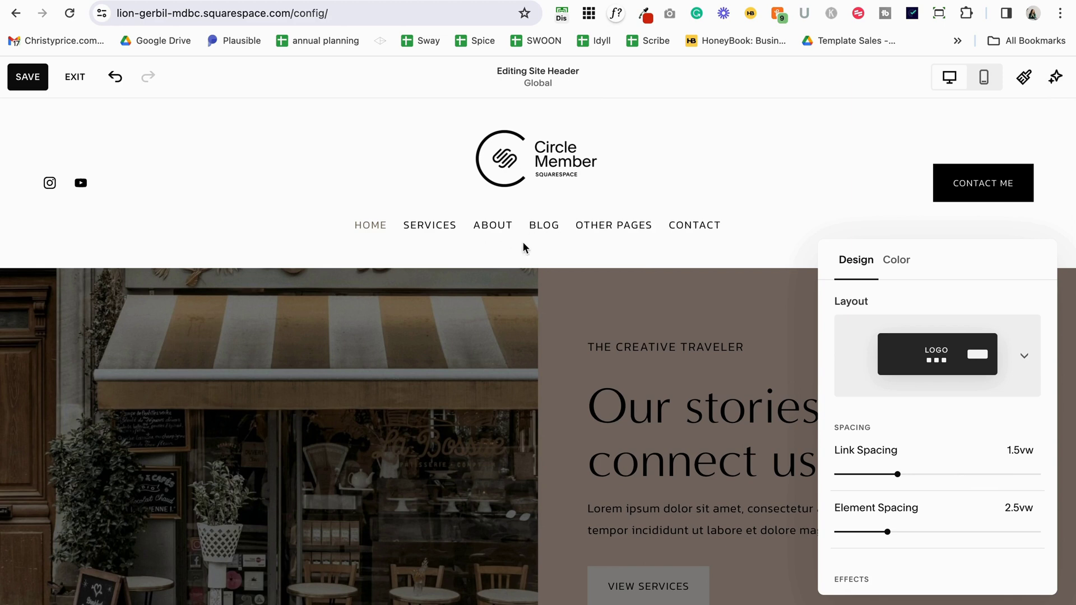
Review the header's effects and size settings, and apply the layout with the logo at one end and the links beside the button.
{"action": "scroll", "coordinate": [953, 373], "scroll_direction": "down", "scroll_amount": 5}
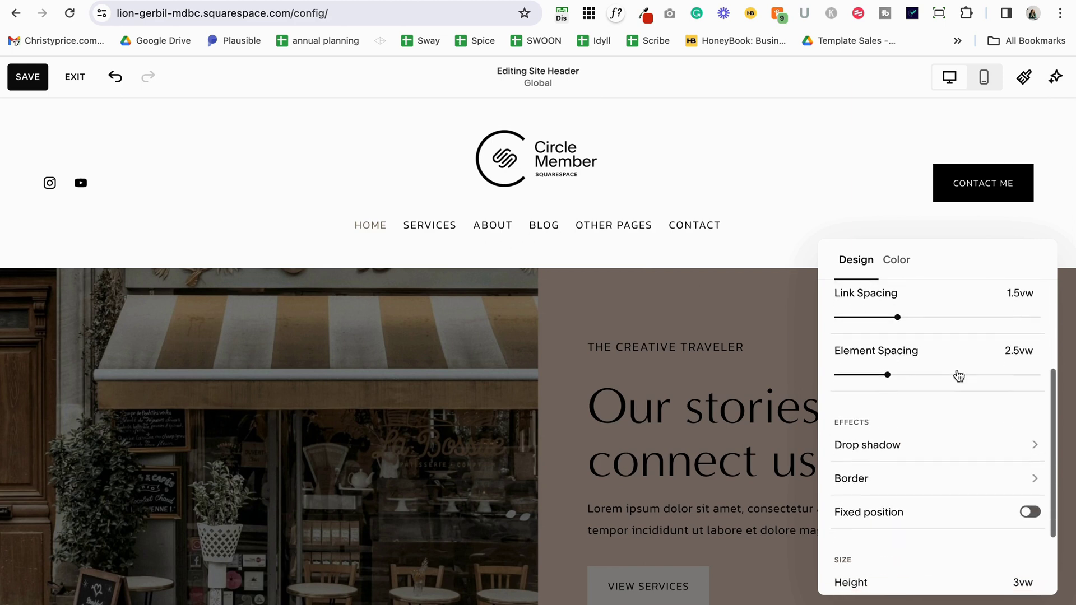
{"action": "scroll", "coordinate": [958, 375], "scroll_direction": "up", "scroll_amount": 5}
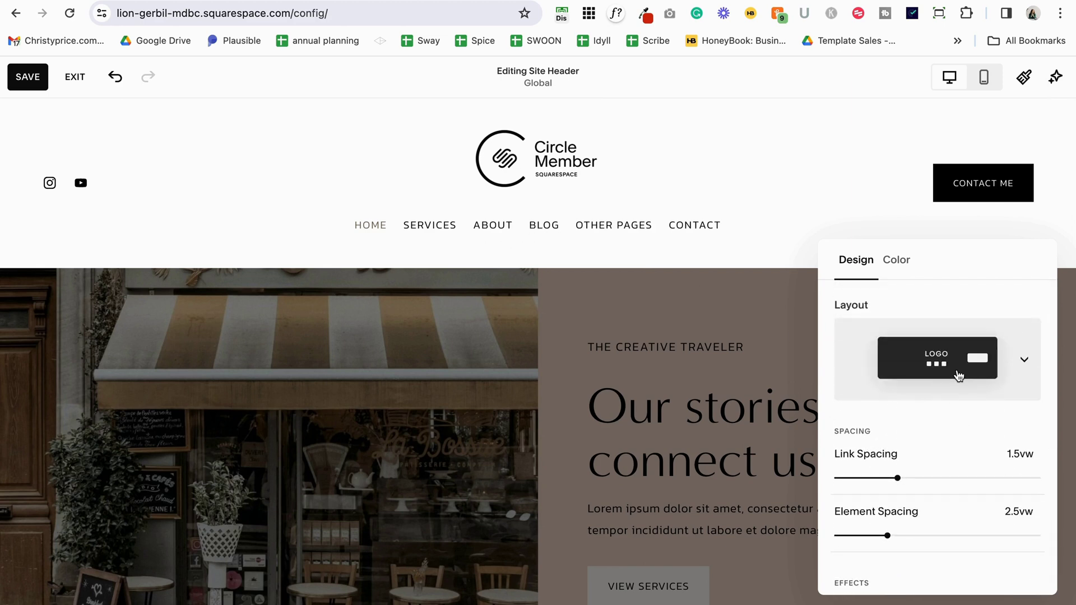
{"action": "scroll", "coordinate": [958, 375], "scroll_direction": "down", "scroll_amount": 4}
{"action": "scroll", "coordinate": [959, 376], "scroll_direction": "down", "scroll_amount": 2}
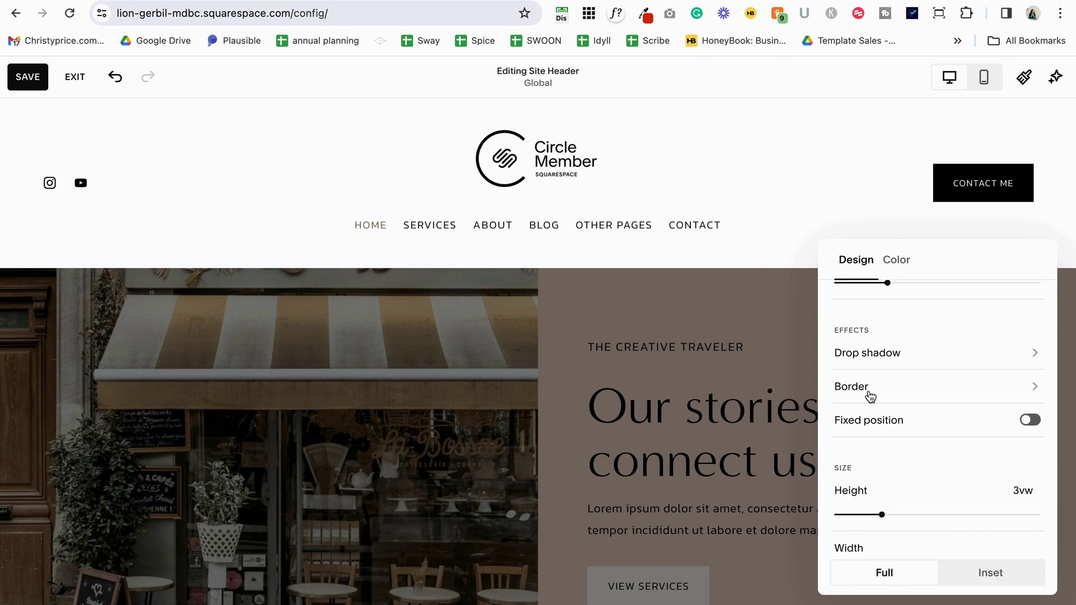
{"action": "scroll", "coordinate": [869, 497], "scroll_direction": "down", "scroll_amount": 1}
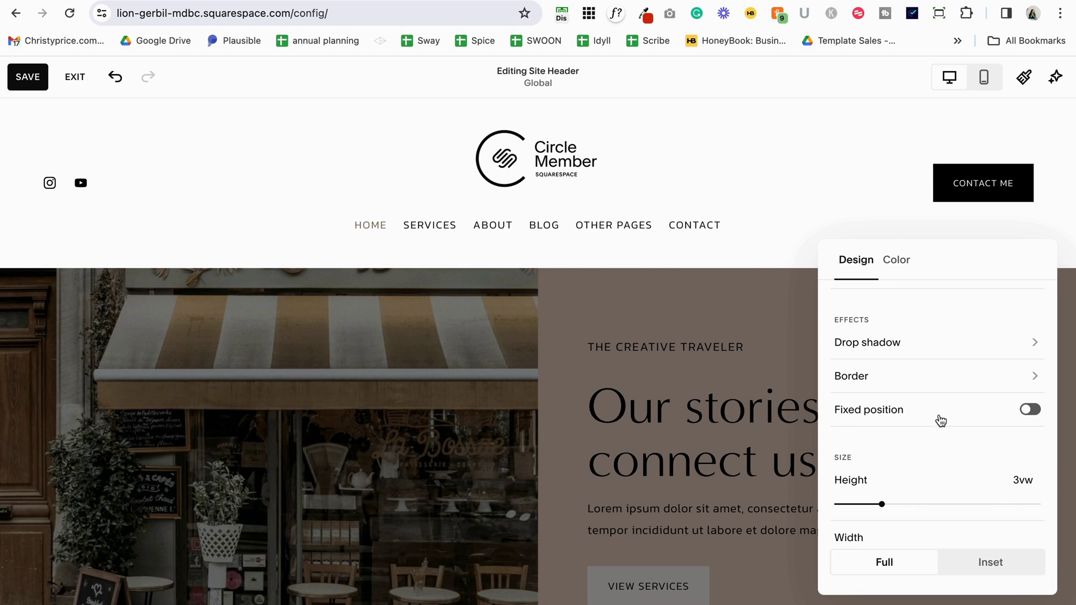
{"action": "scroll", "coordinate": [941, 420], "scroll_direction": "up", "scroll_amount": 7}
{"action": "left_click", "coordinate": [981, 358]}
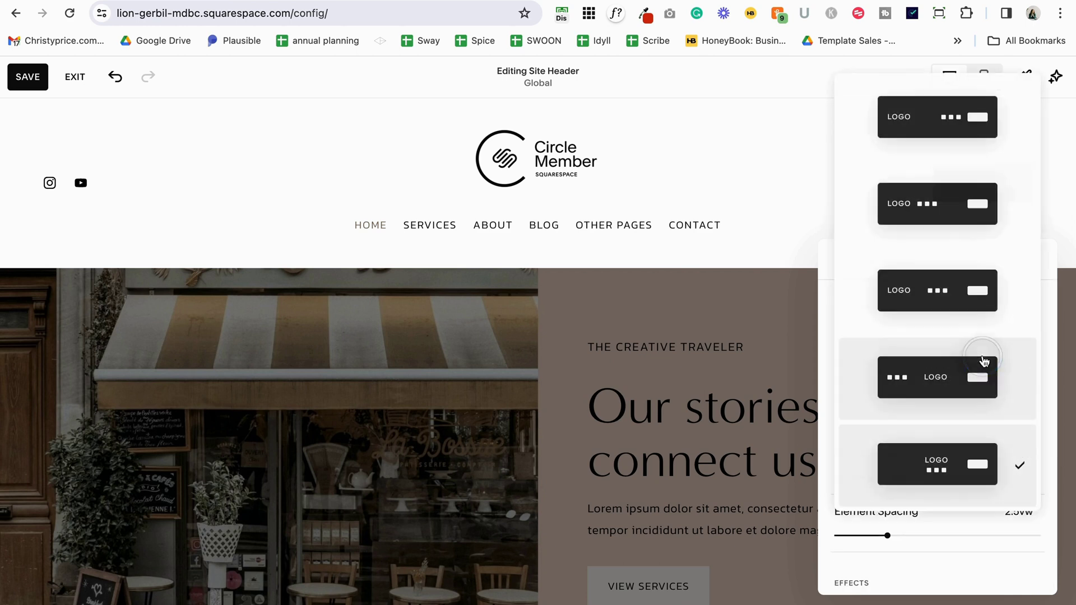
{"action": "left_click", "coordinate": [922, 123]}
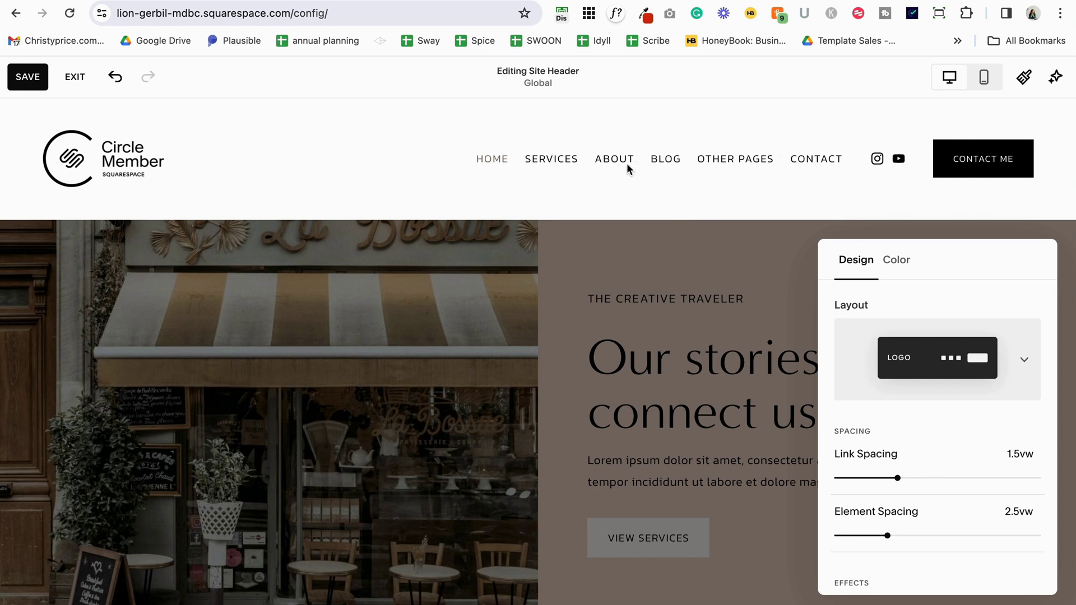
Set the header's link spacing to 1.8vw and its element spacing to 3.1vw.
{"action": "mouse_move", "coordinate": [897, 478]}
{"action": "left_mouse_down"}
{"action": "mouse_move", "coordinate": [976, 477]}
{"action": "mouse_move", "coordinate": [819, 477]}
{"action": "mouse_move", "coordinate": [909, 477]}
{"action": "left_mouse_up"}
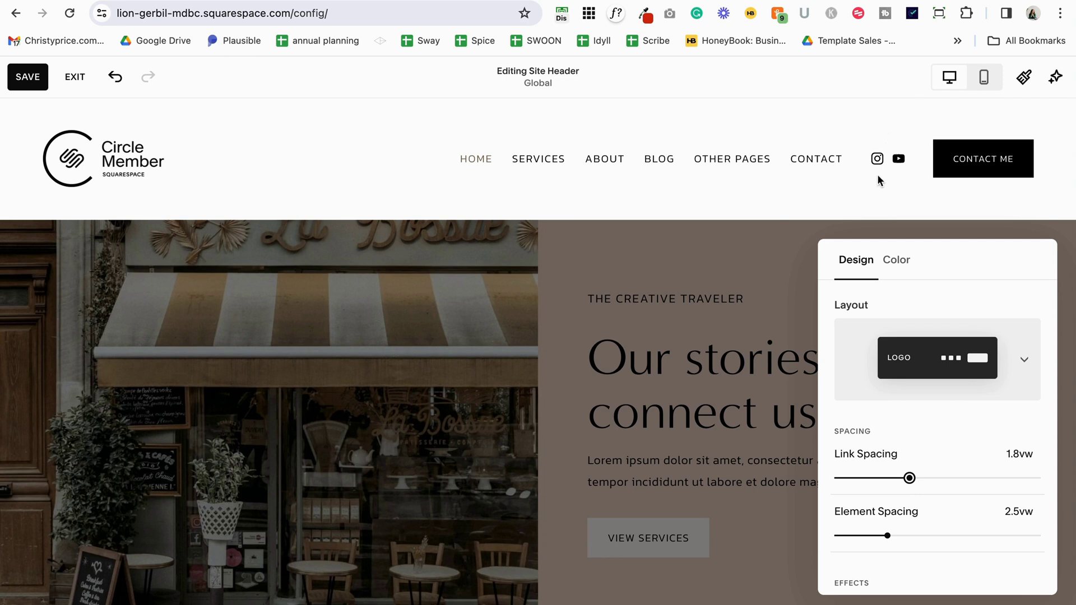
{"action": "left_click_drag", "start_coordinate": [887, 535], "coordinate": [947, 536]}
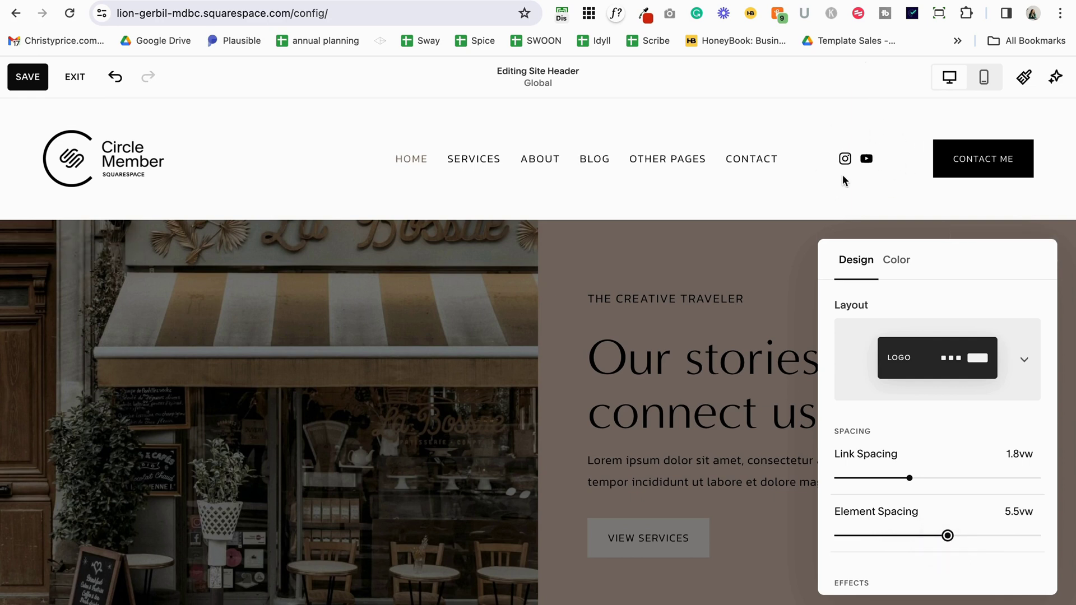
{"action": "left_click_drag", "start_coordinate": [947, 536], "coordinate": [899, 535]}
Add a drop shadow to the header and set it to the Strong preset.
{"action": "scroll", "coordinate": [933, 393], "scroll_direction": "down", "scroll_amount": 4}
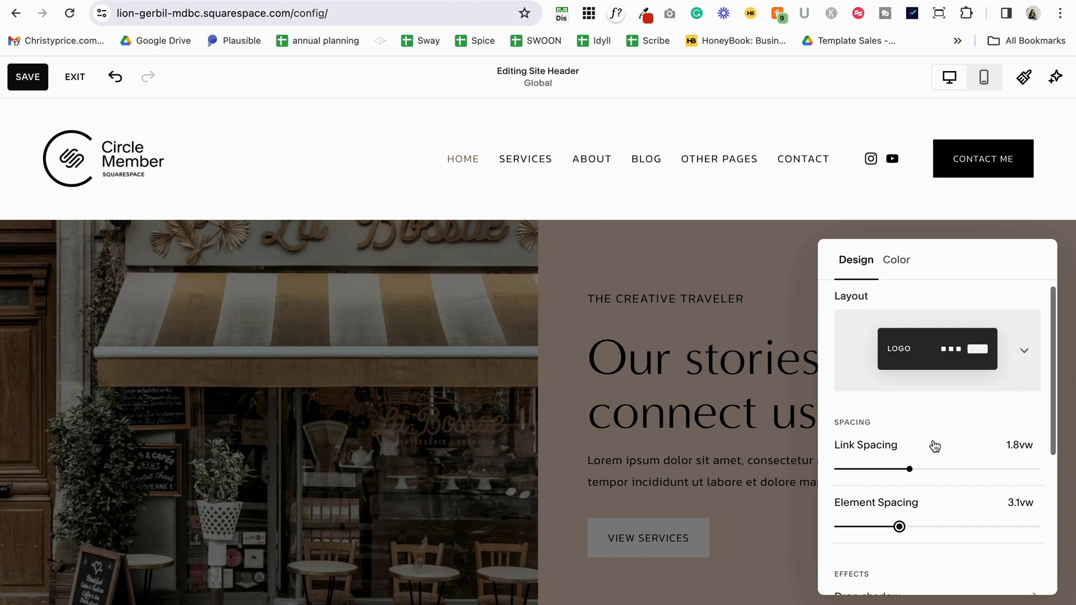
{"action": "left_click", "coordinate": [858, 417]}
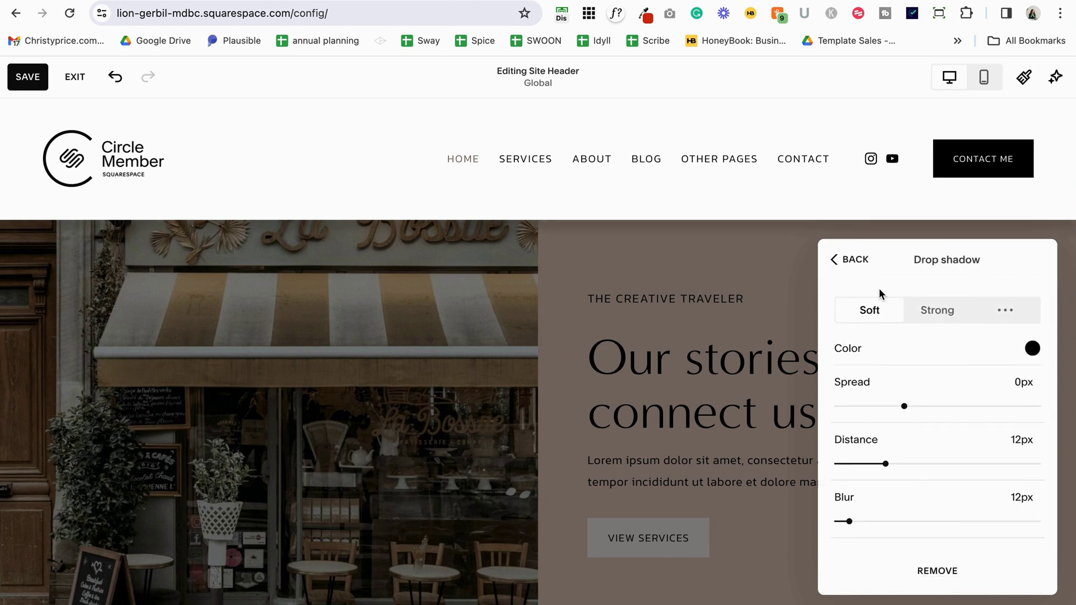
{"action": "left_click", "coordinate": [934, 316]}
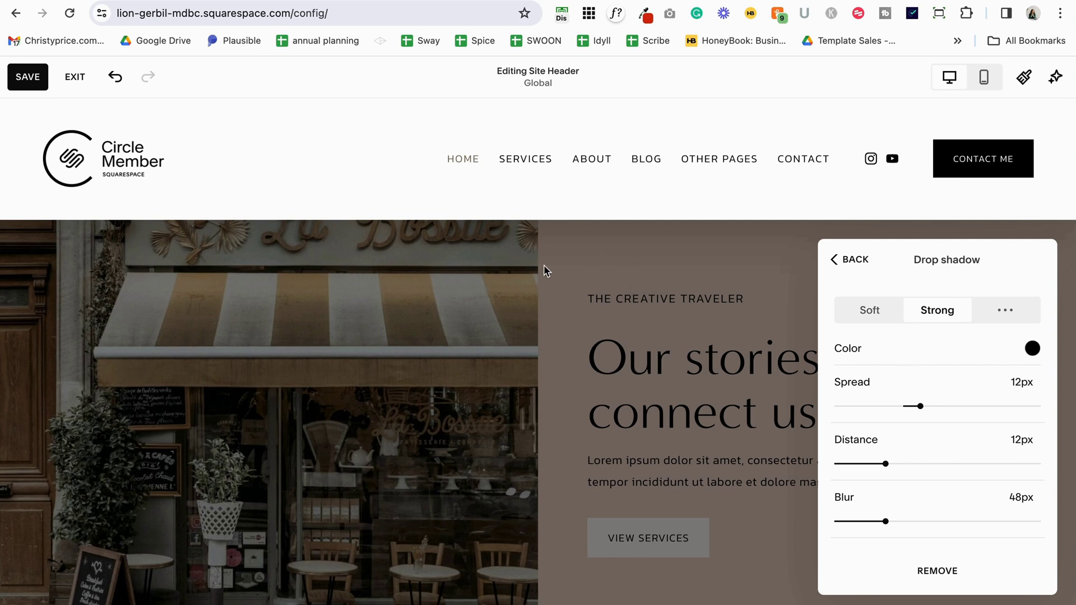
Compare white and black palette colors for the header's Strong drop shadow.
{"action": "left_click", "coordinate": [1032, 348]}
{"action": "left_click", "coordinate": [870, 322]}
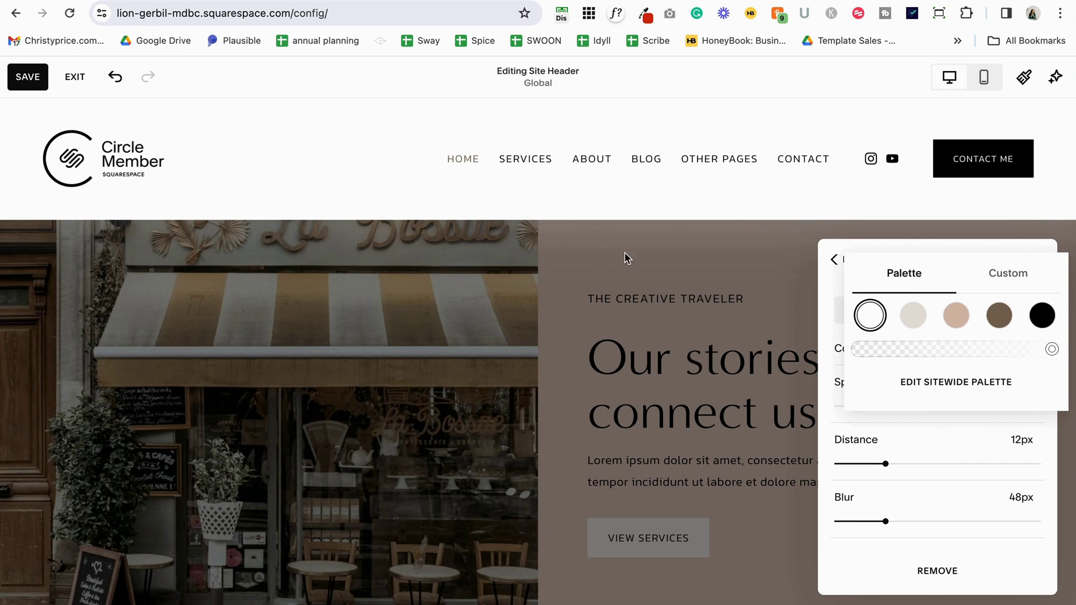
{"action": "left_click", "coordinate": [1042, 315]}
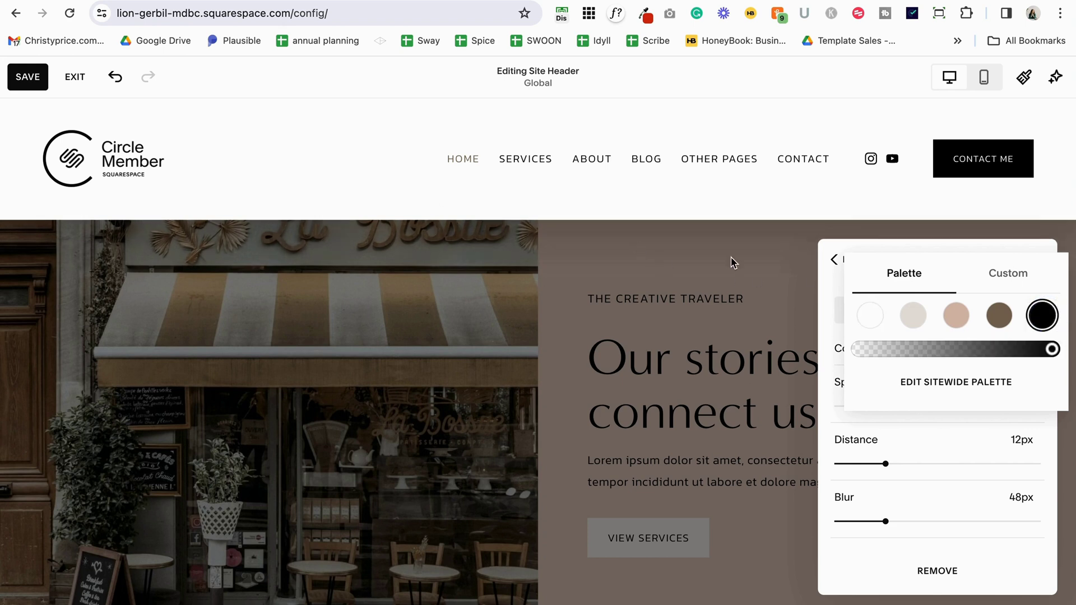
{"action": "left_click", "coordinate": [857, 316]}
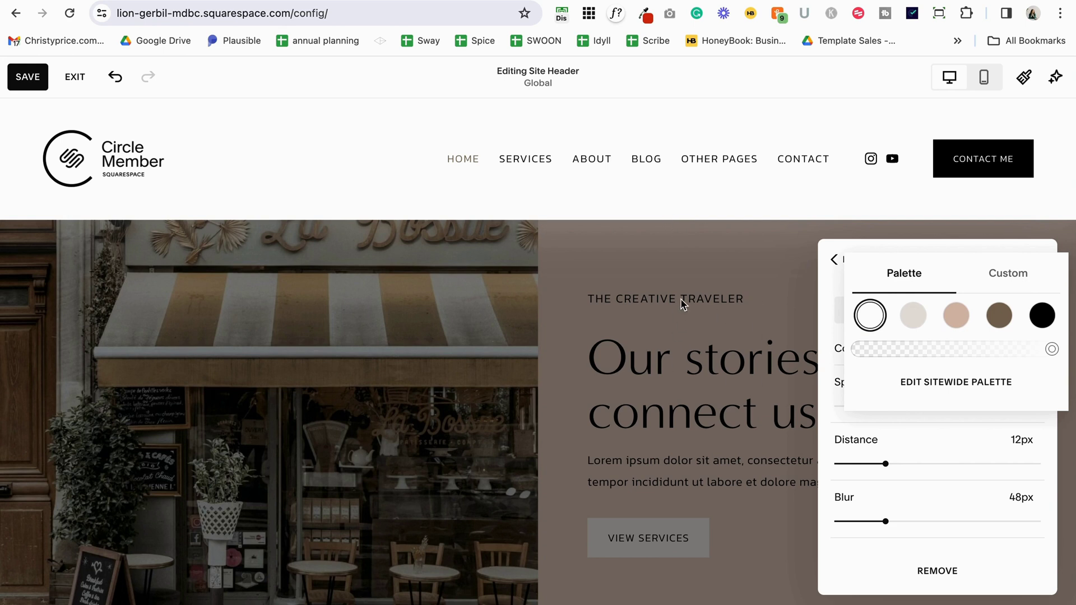
{"action": "left_click", "coordinate": [1042, 315]}
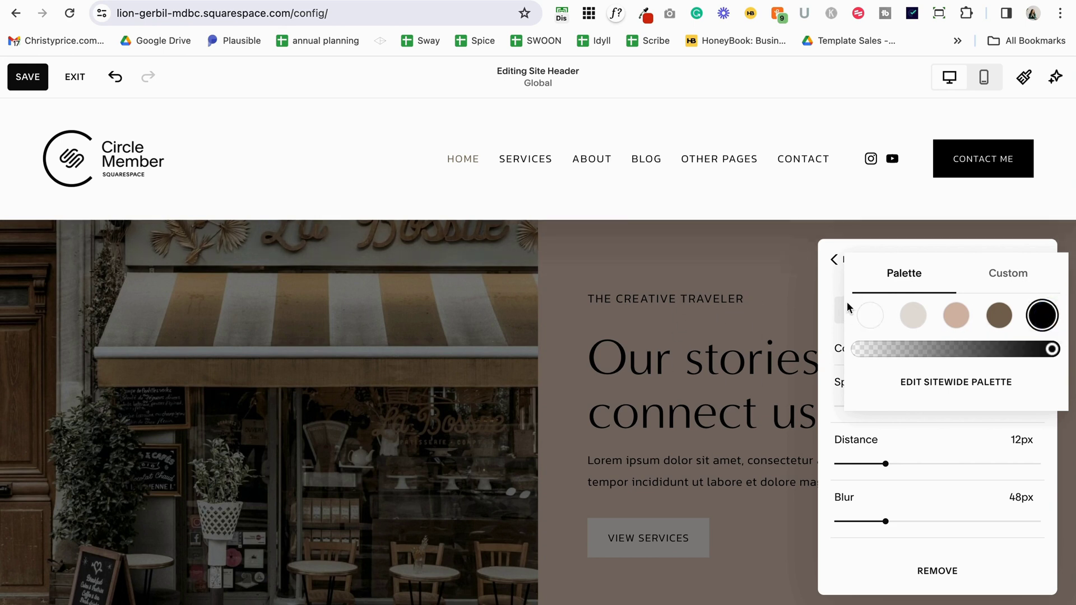
{"action": "left_click", "coordinate": [868, 314]}
{"action": "left_click", "coordinate": [935, 311]}
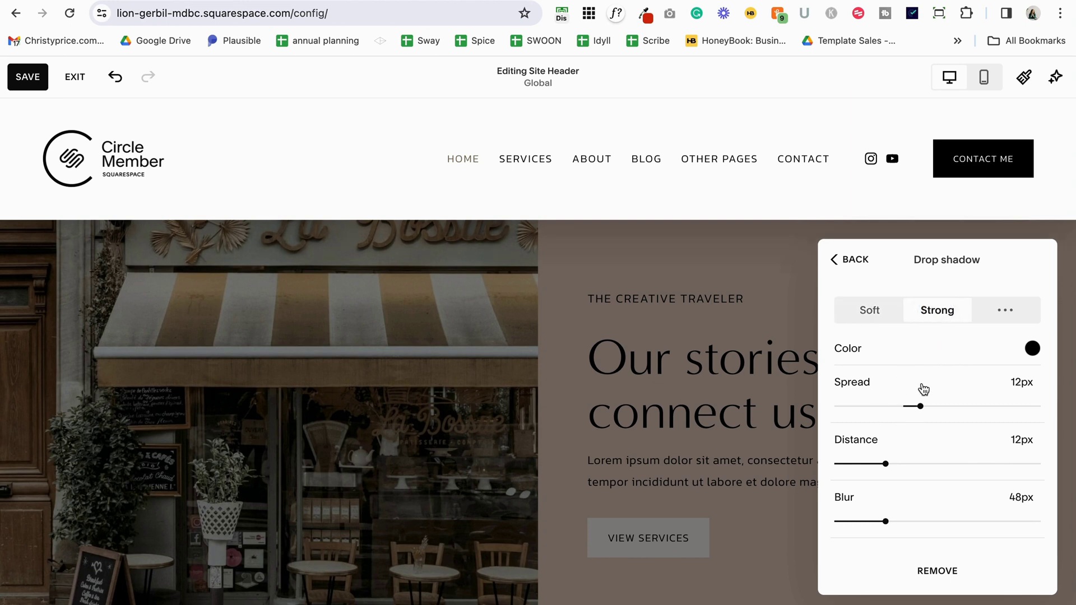
Compare the drop shadow presets and end on the custom option with Soft's 0px spread, 12px distance and 12px blur.
{"action": "left_click", "coordinate": [1003, 310]}
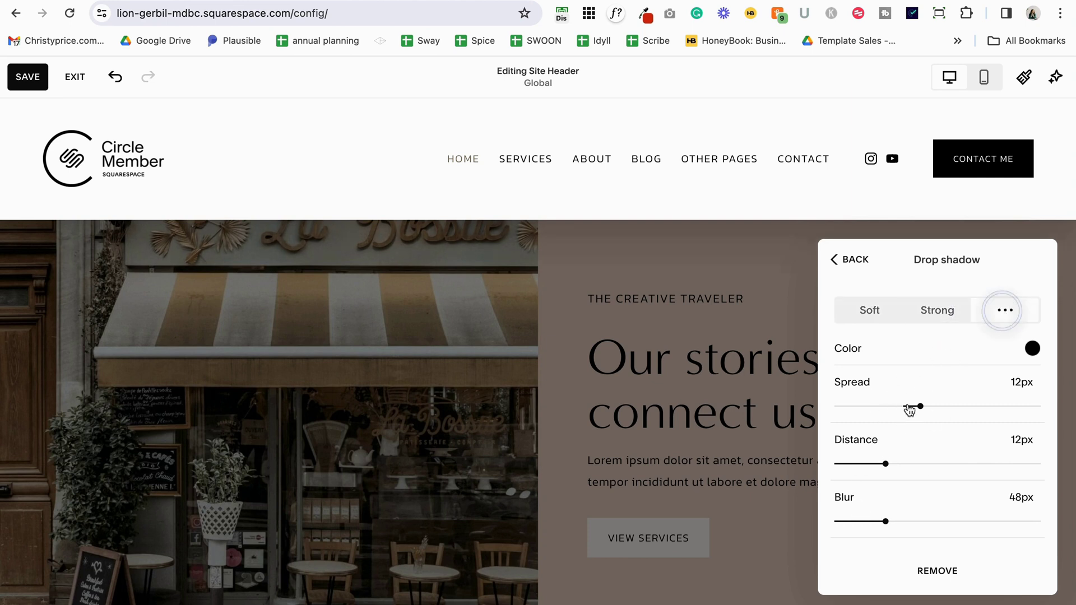
{"action": "left_click", "coordinate": [931, 319]}
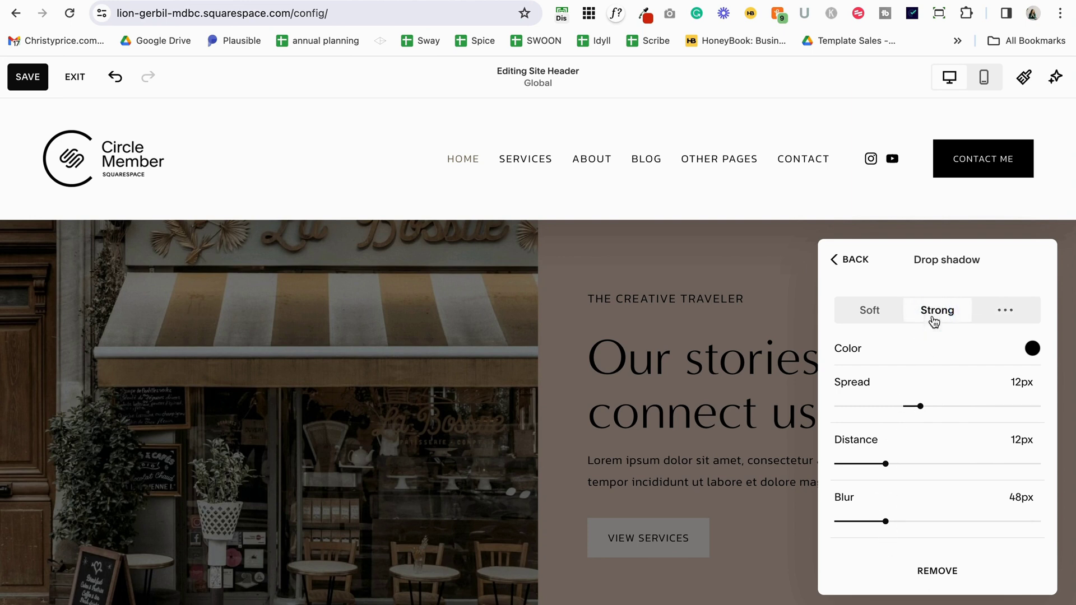
{"action": "left_click", "coordinate": [870, 312]}
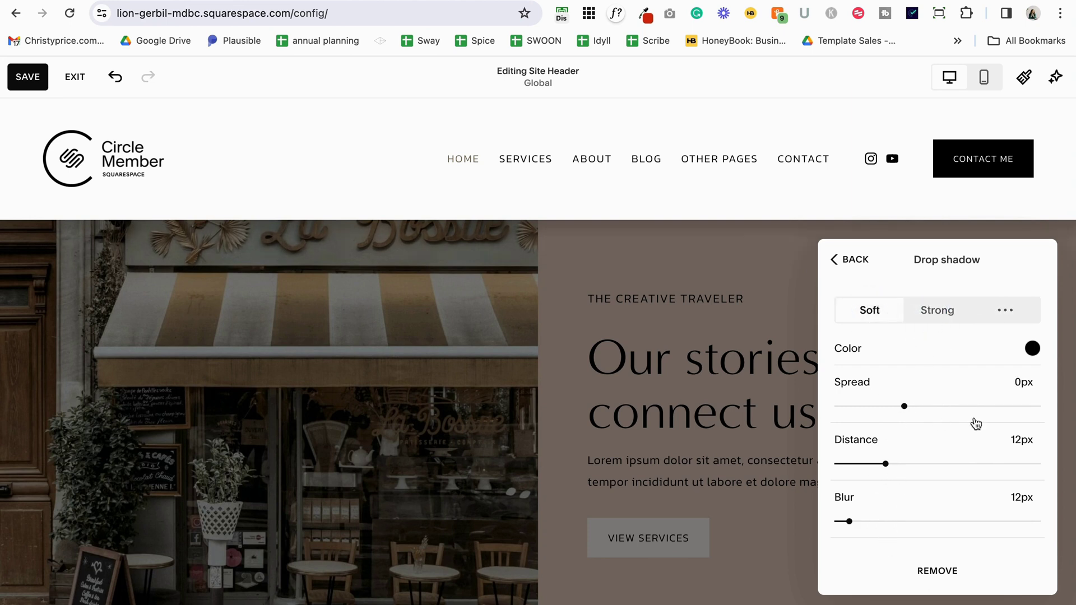
{"action": "left_click", "coordinate": [1005, 311]}
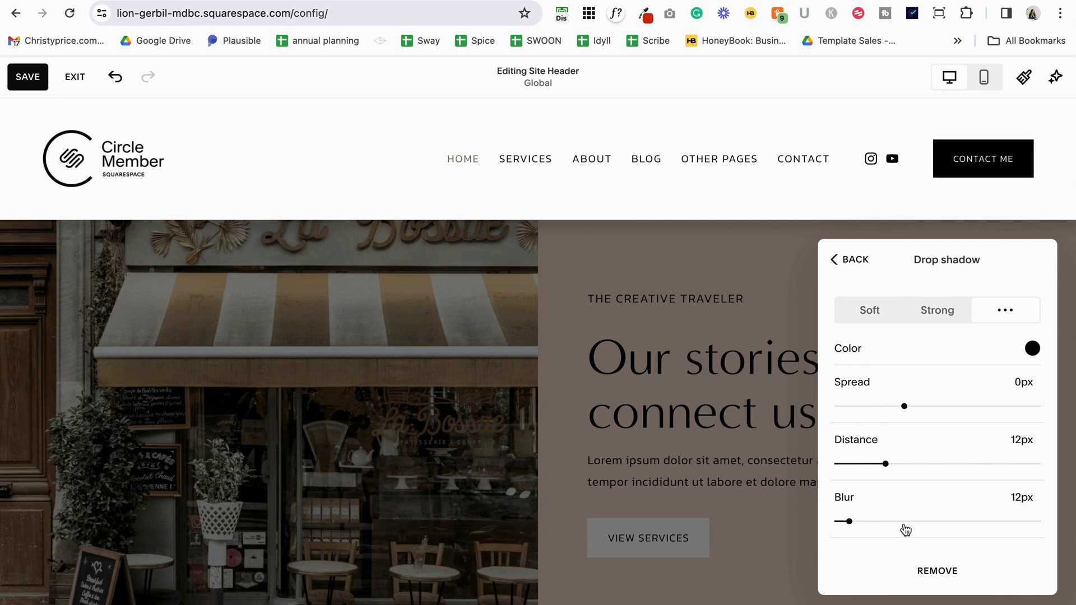
{"action": "left_click", "coordinate": [850, 263]}
Add a border to the header, compare the brown and dusty pink palette colors, and keep dusty pink.
{"action": "scroll", "coordinate": [920, 443], "scroll_direction": "down", "scroll_amount": 3}
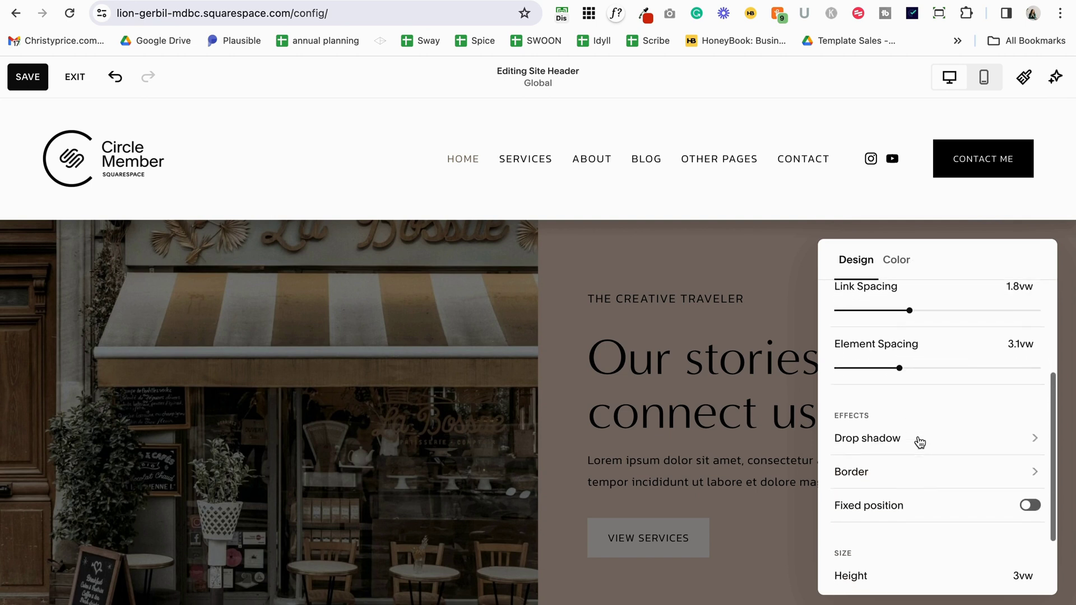
{"action": "left_click", "coordinate": [864, 472]}
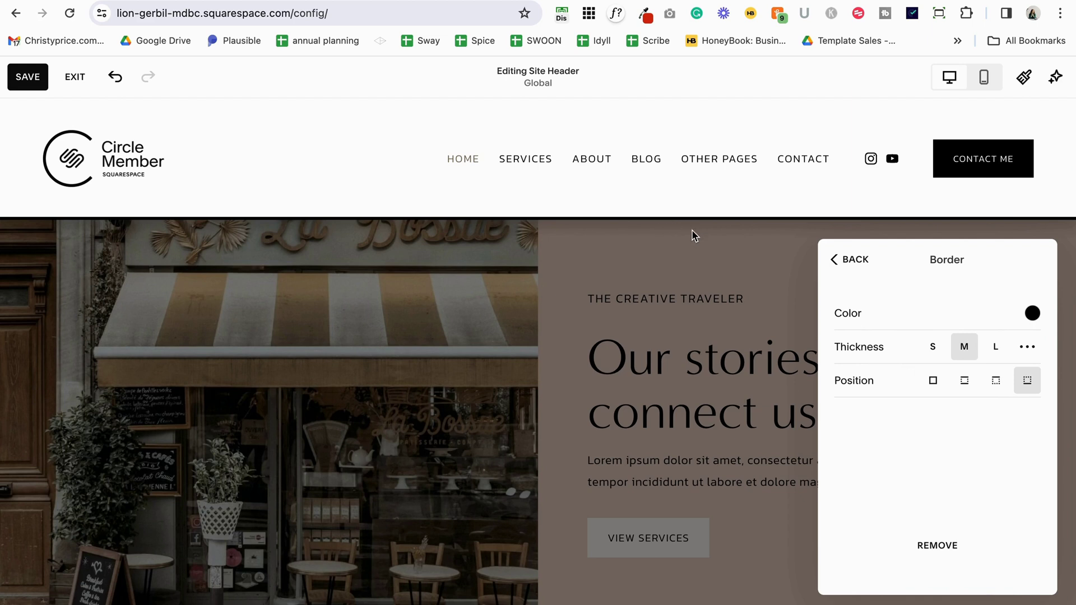
{"action": "left_click", "coordinate": [1032, 314]}
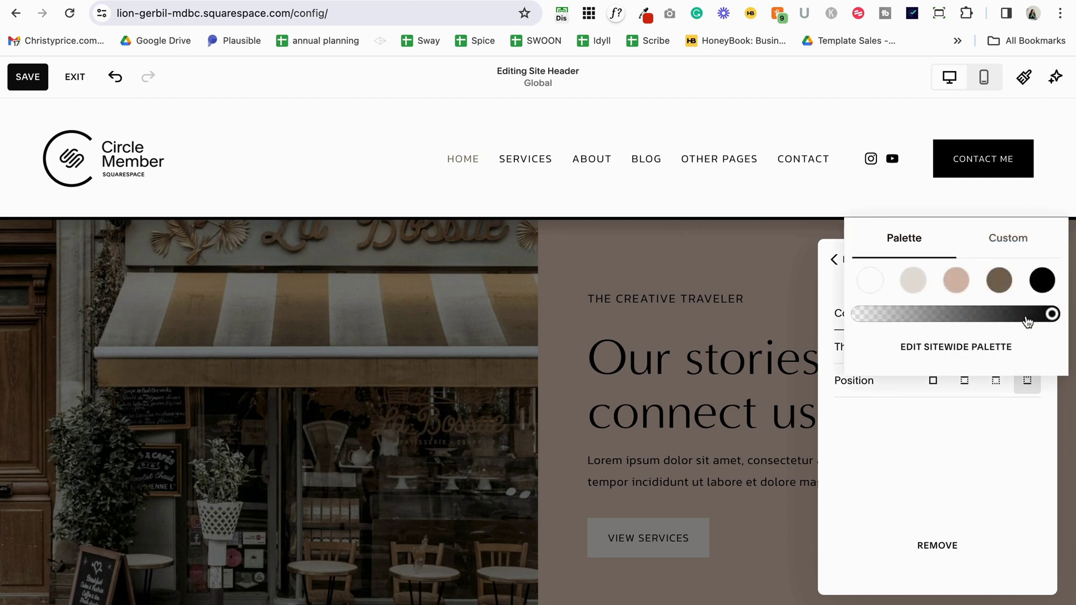
{"action": "left_click", "coordinate": [956, 281]}
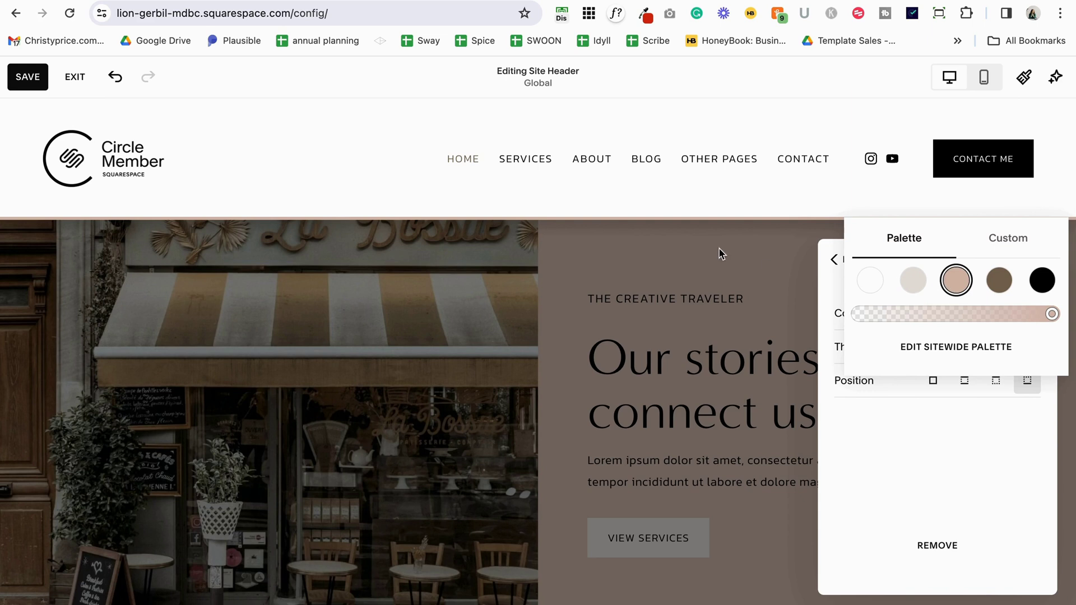
{"action": "left_click", "coordinate": [999, 280]}
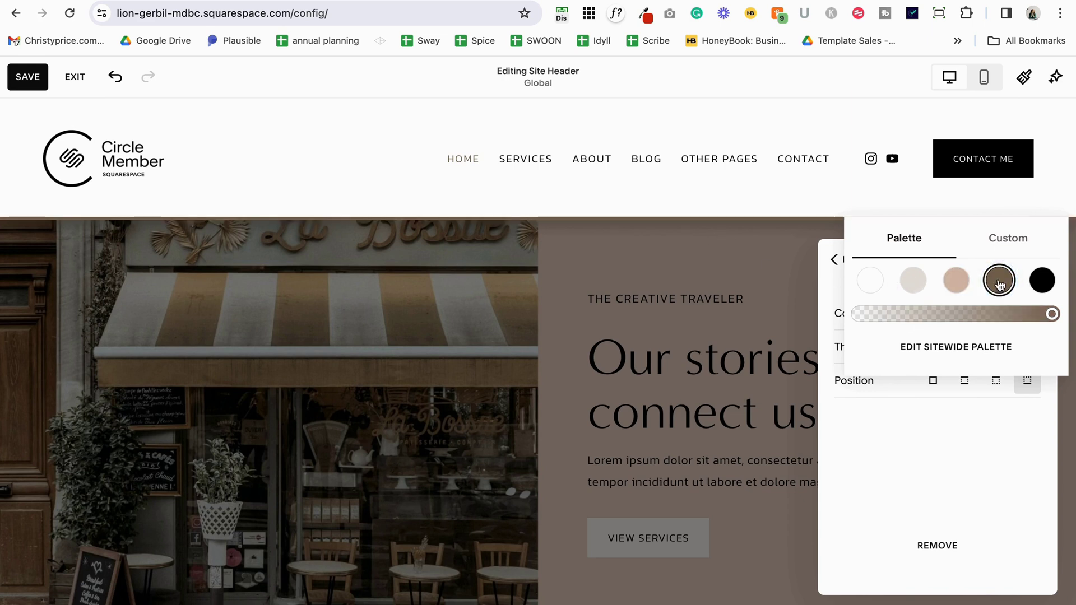
{"action": "left_click", "coordinate": [956, 280]}
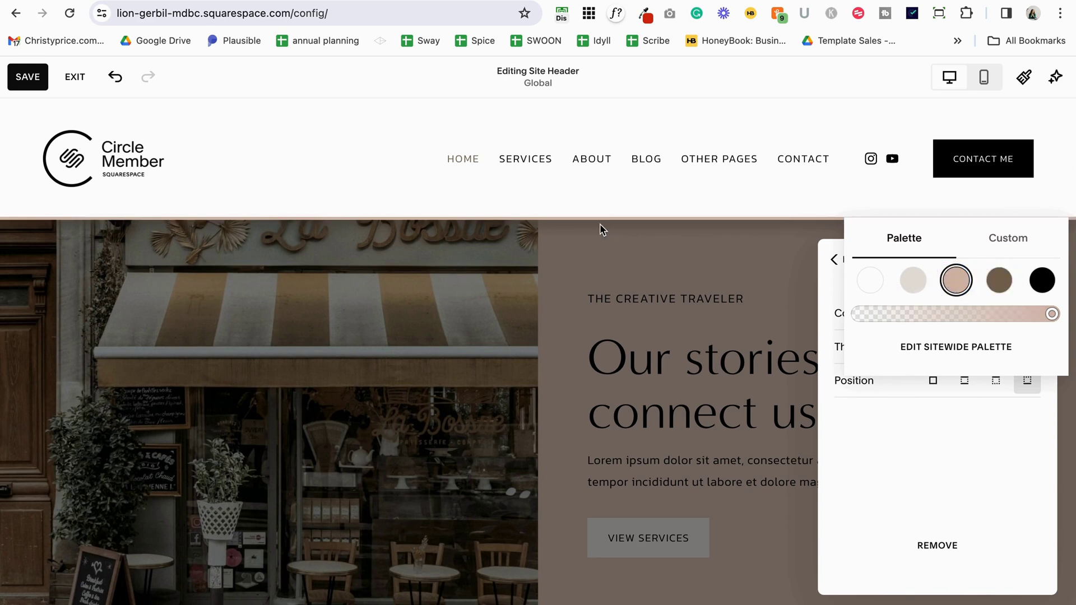
{"action": "left_click", "coordinate": [947, 446]}
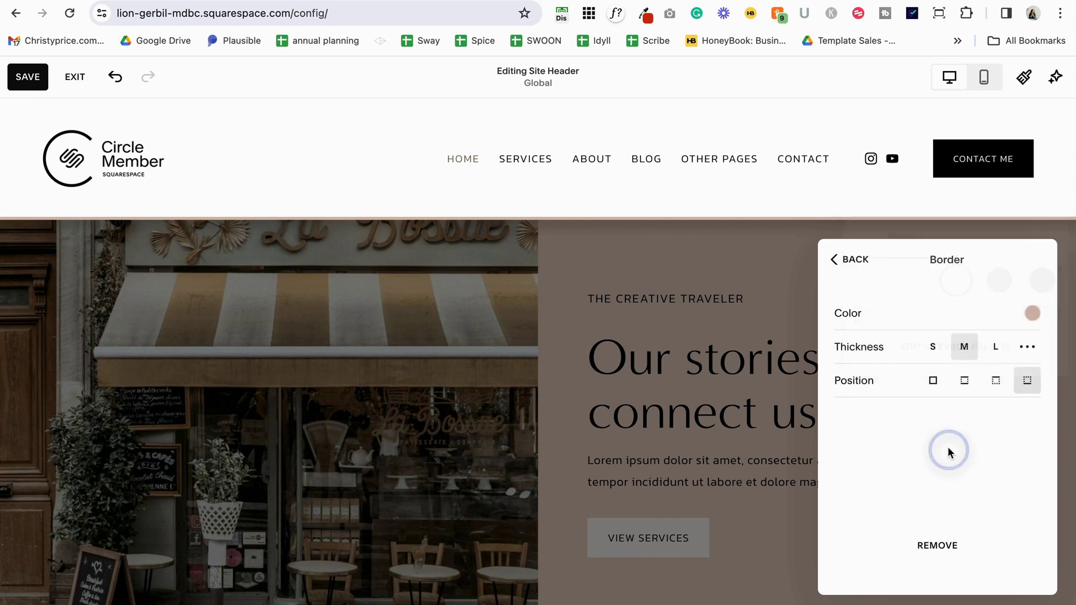
Compare the S and L border thicknesses and the all-around, top-and-bottom, top-only and bottom-only border positions.
{"action": "left_click", "coordinate": [930, 348]}
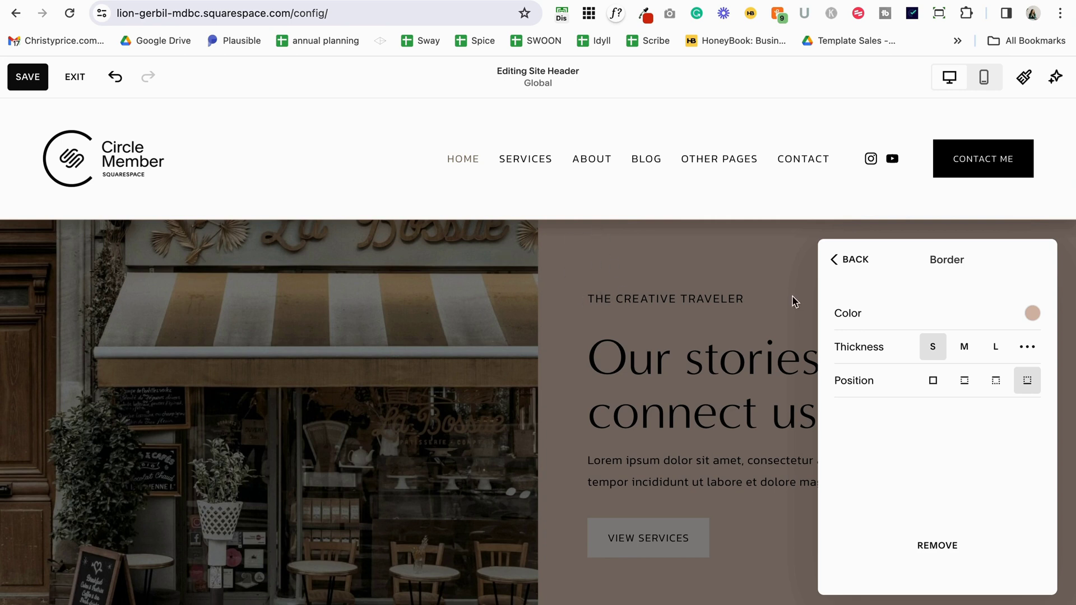
{"action": "left_click", "coordinate": [994, 347]}
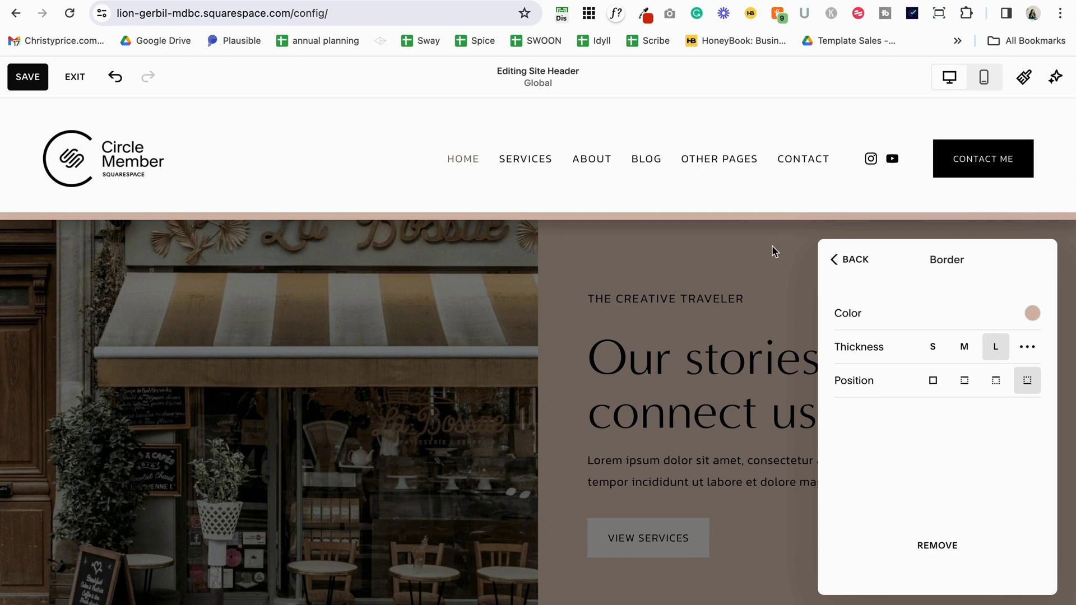
{"action": "left_click", "coordinate": [936, 386]}
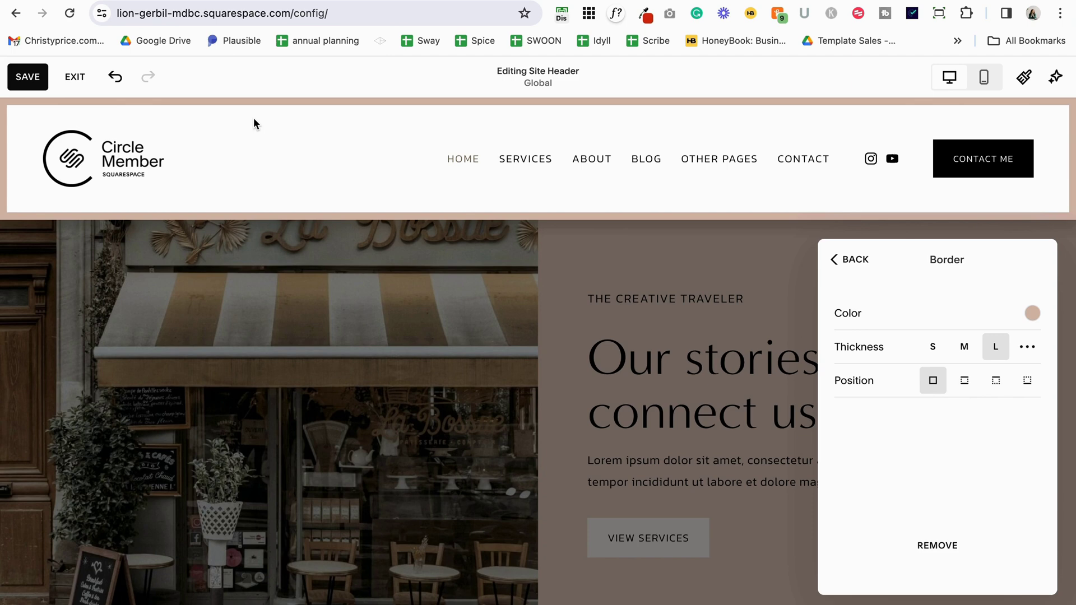
{"action": "left_click", "coordinate": [964, 384]}
{"action": "left_click", "coordinate": [996, 382]}
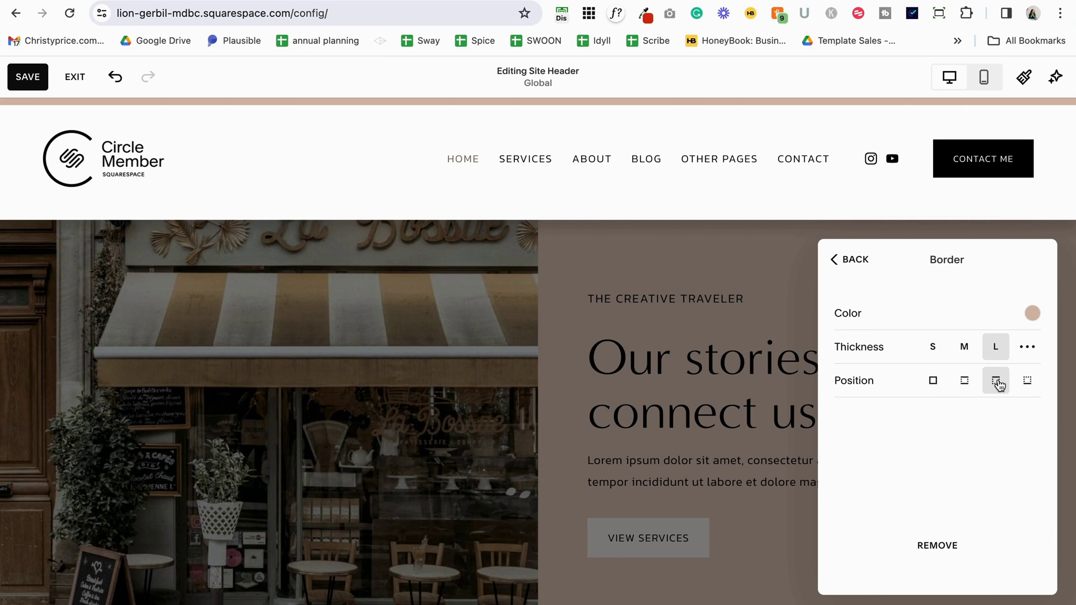
{"action": "left_click", "coordinate": [1024, 381]}
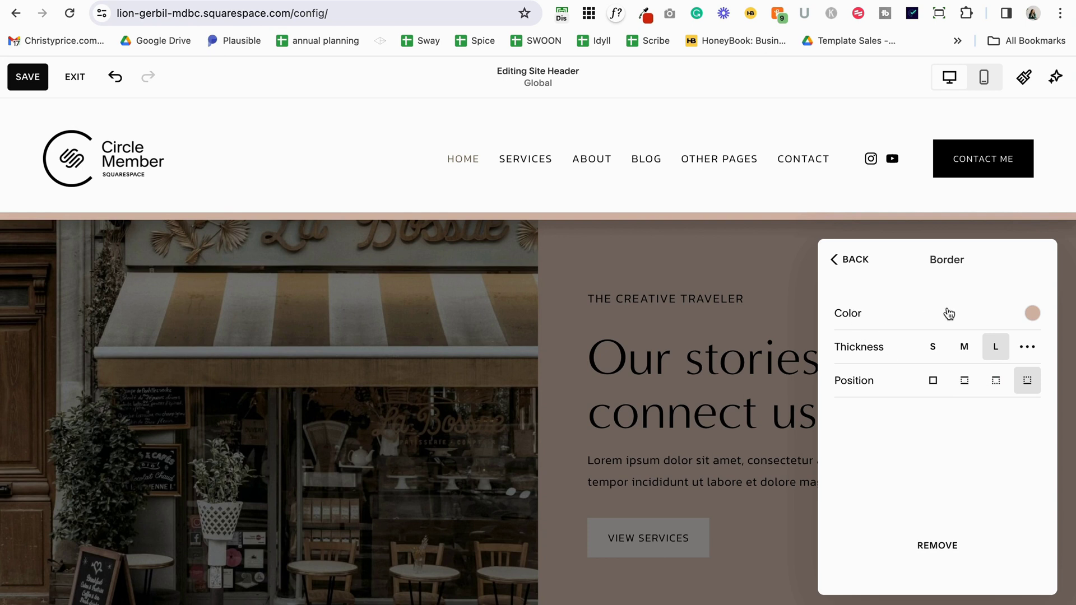
{"action": "left_click", "coordinate": [998, 384]}
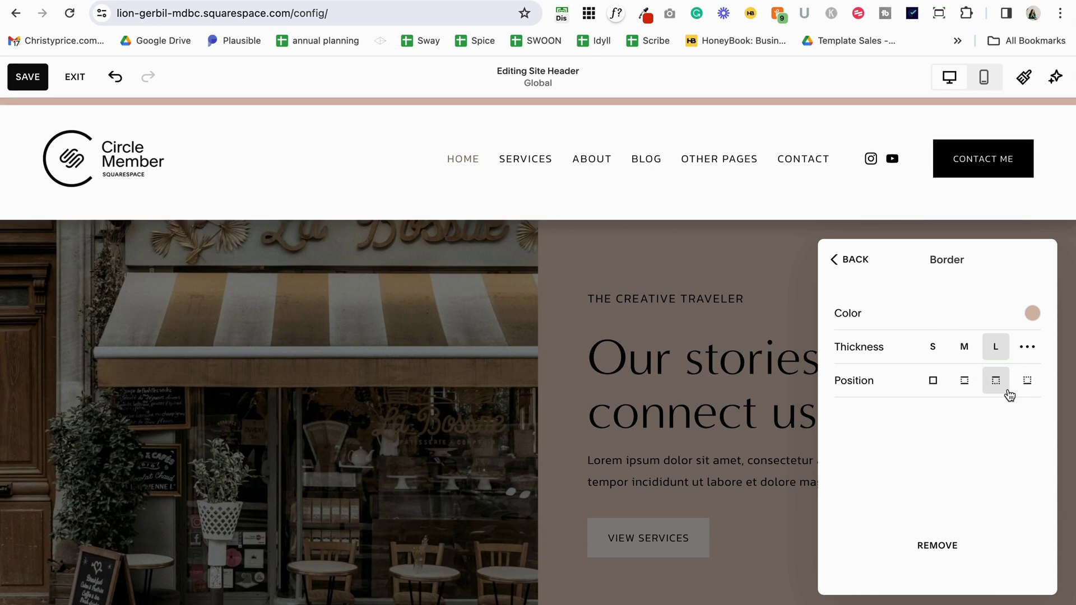
{"action": "left_click", "coordinate": [1028, 383]}
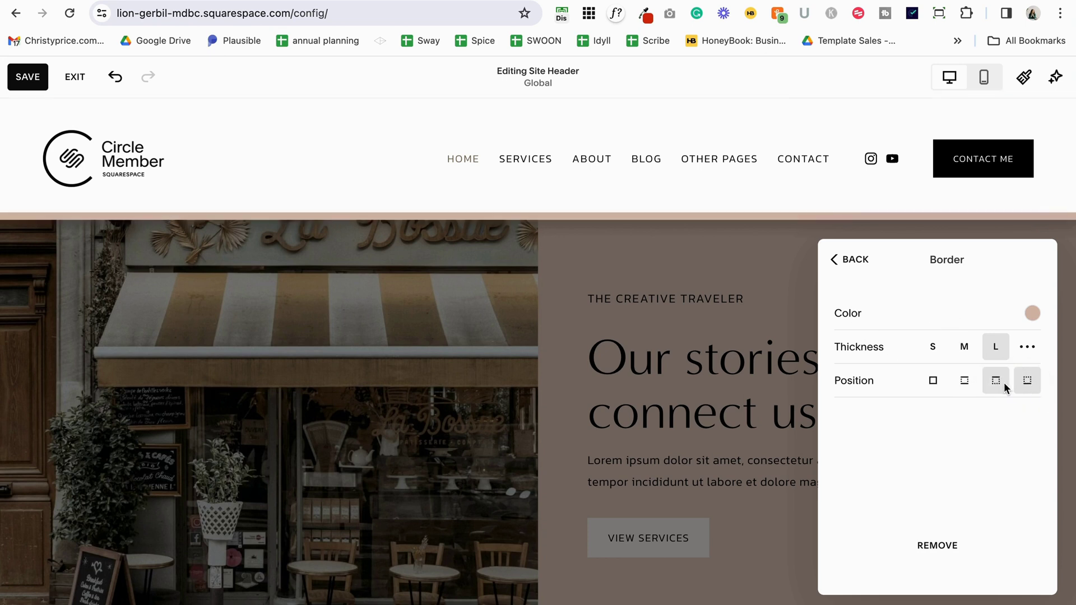
Place the header border along the top edge only and set its thickness to M.
{"action": "left_click", "coordinate": [933, 346]}
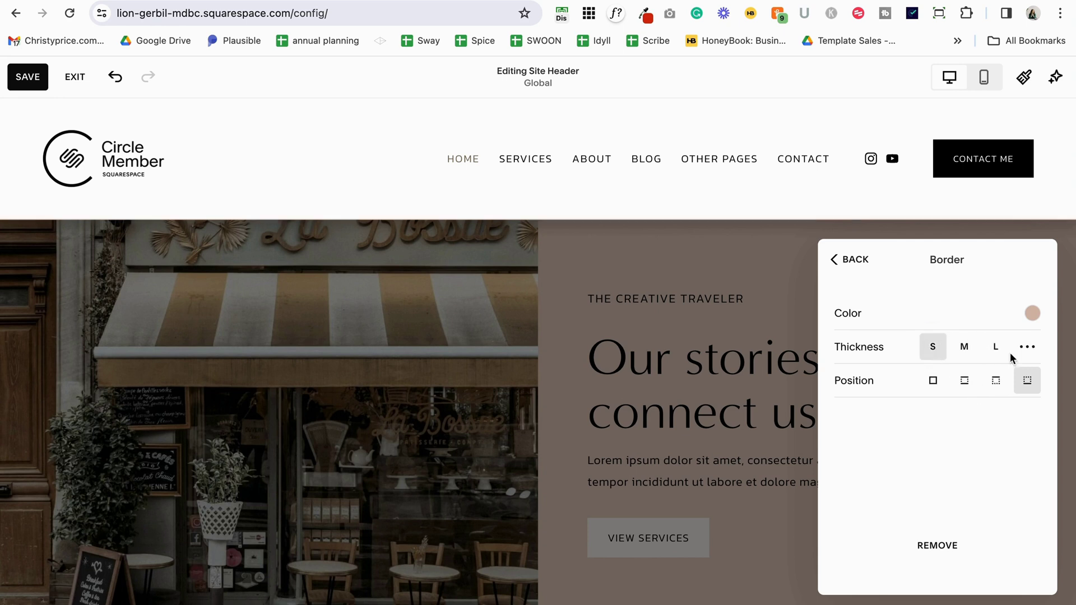
{"action": "left_click", "coordinate": [996, 386]}
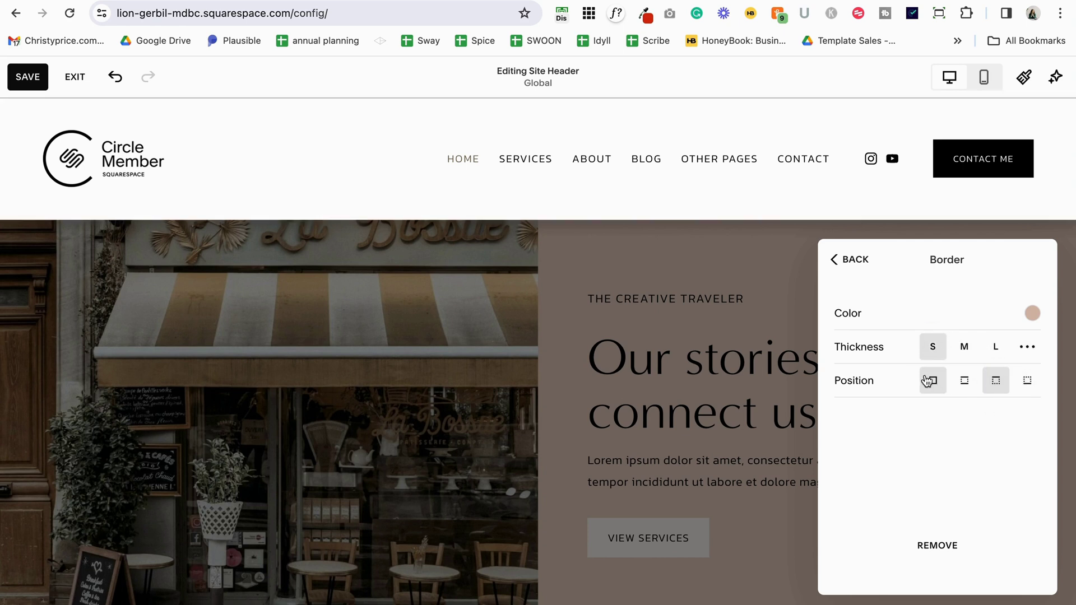
{"action": "left_click", "coordinate": [966, 348]}
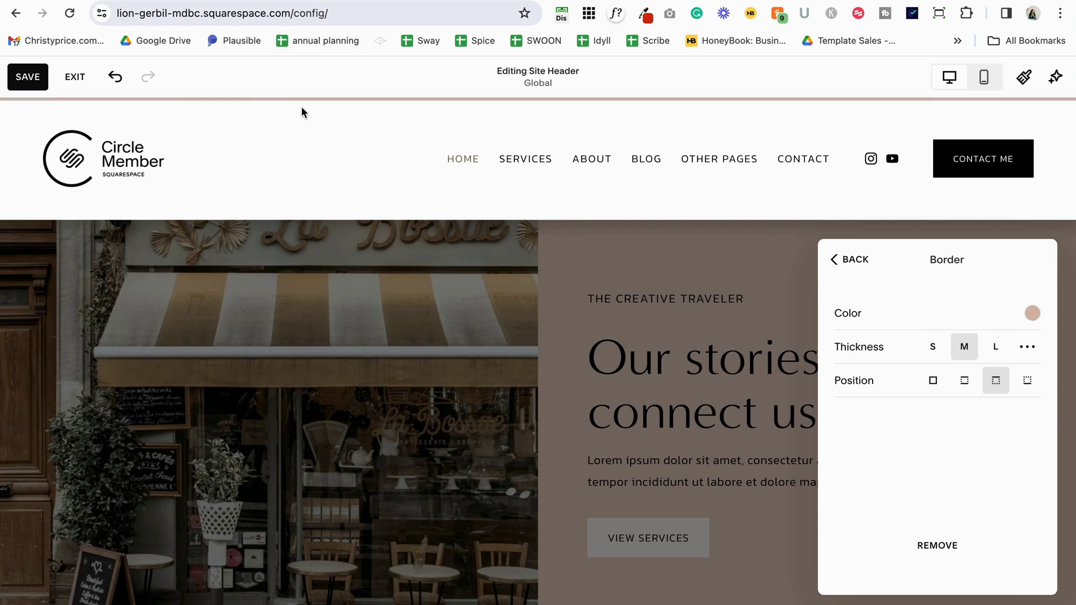
{"action": "left_click", "coordinate": [849, 259]}
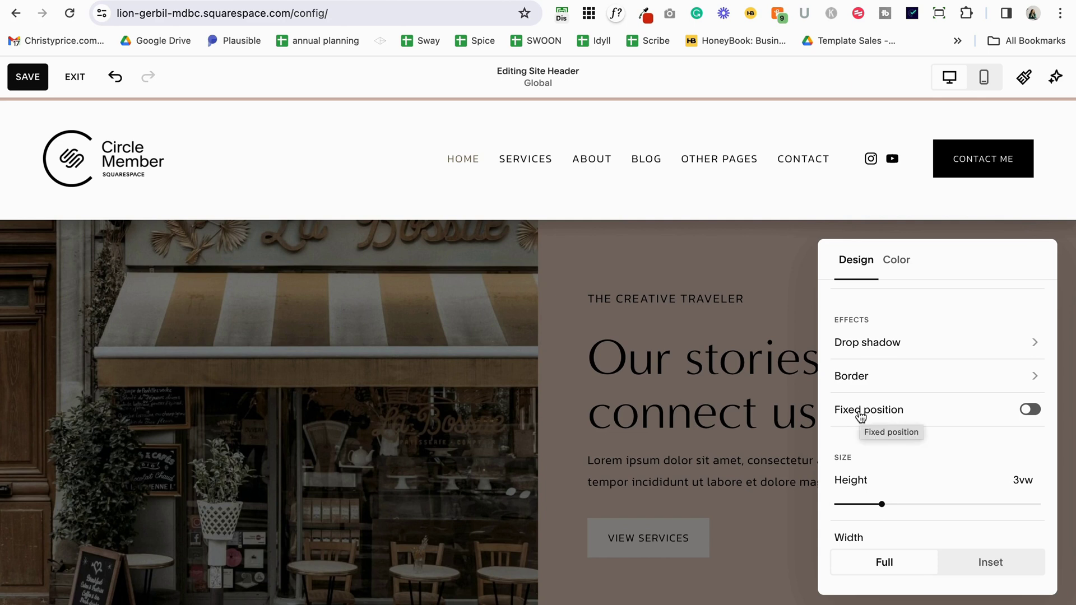
Turn on the header's fixed position with the Basic style, save the changes and exit editing.
{"action": "left_click", "coordinate": [1028, 410]}
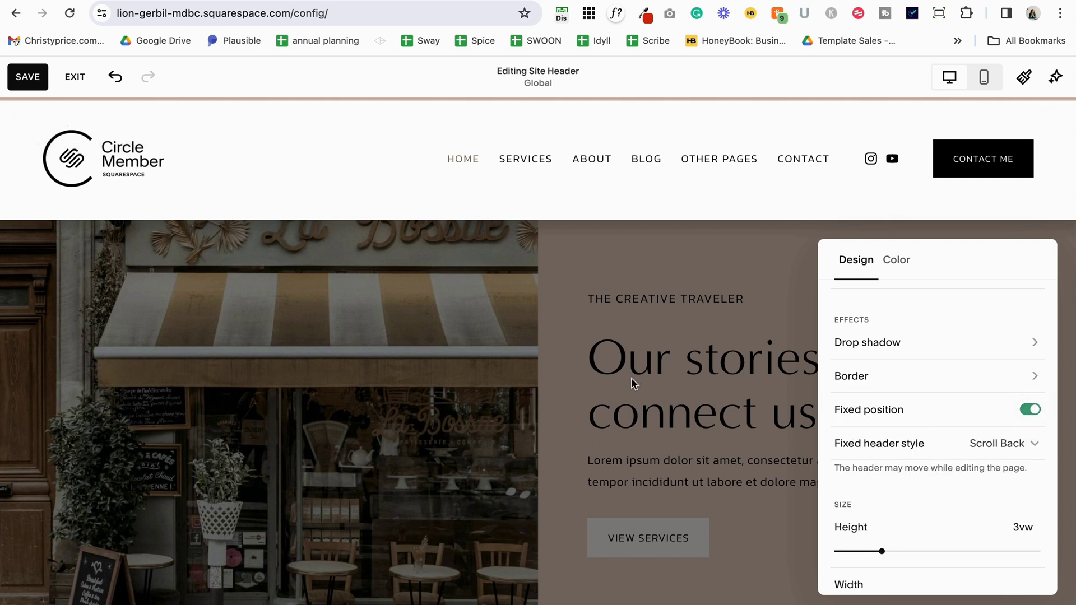
{"action": "left_click", "coordinate": [1024, 447]}
{"action": "left_click", "coordinate": [937, 417]}
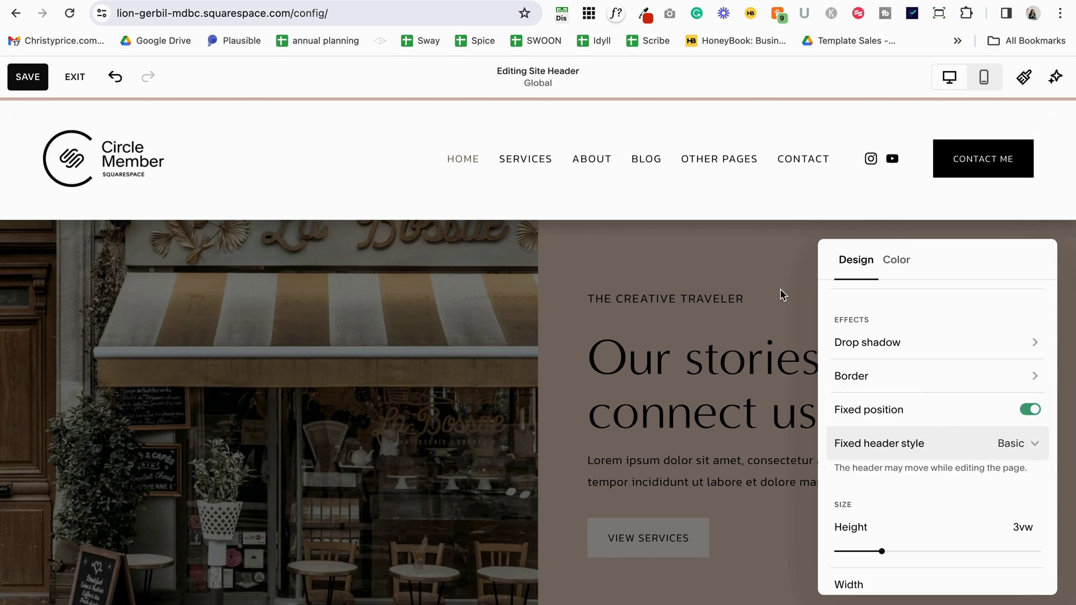
{"action": "left_click", "coordinate": [709, 202]}
Look through the home page to check how the Basic fixed header behaves while scrolling.
{"action": "scroll", "coordinate": [612, 379], "scroll_direction": "down", "scroll_amount": 5}
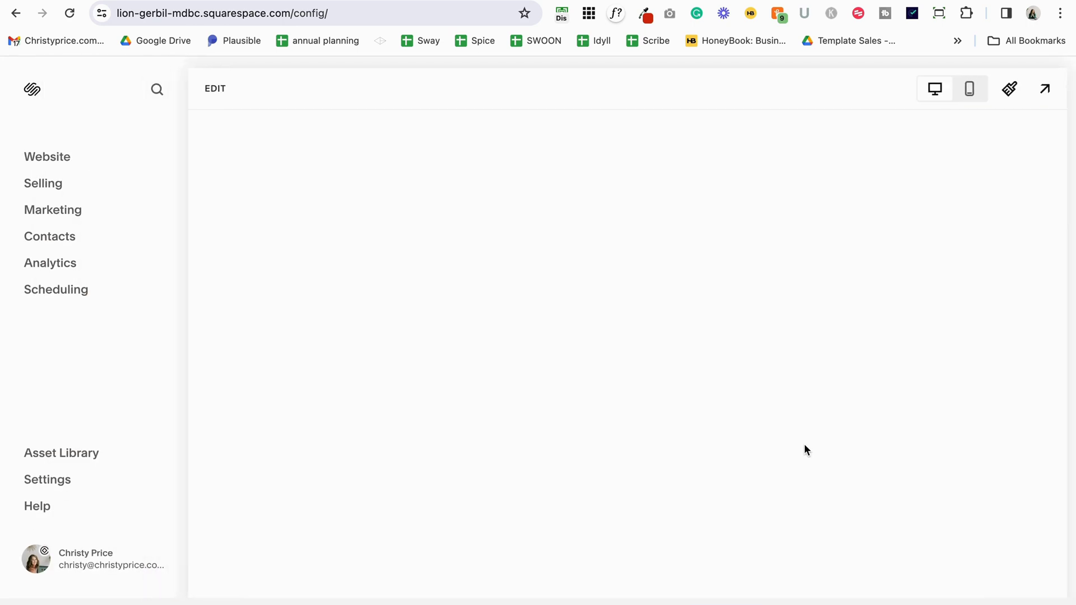
{"action": "scroll", "coordinate": [781, 437], "scroll_direction": "down", "scroll_amount": 2}
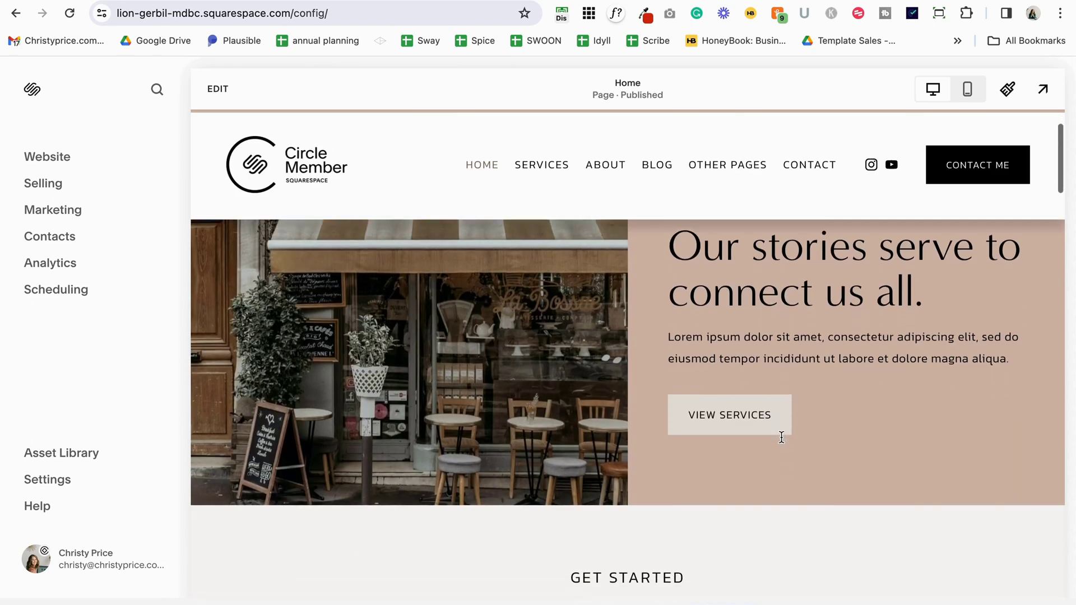
{"action": "scroll", "coordinate": [781, 437], "scroll_direction": "down", "scroll_amount": 15}
{"action": "scroll", "coordinate": [781, 442], "scroll_direction": "down", "scroll_amount": 20}
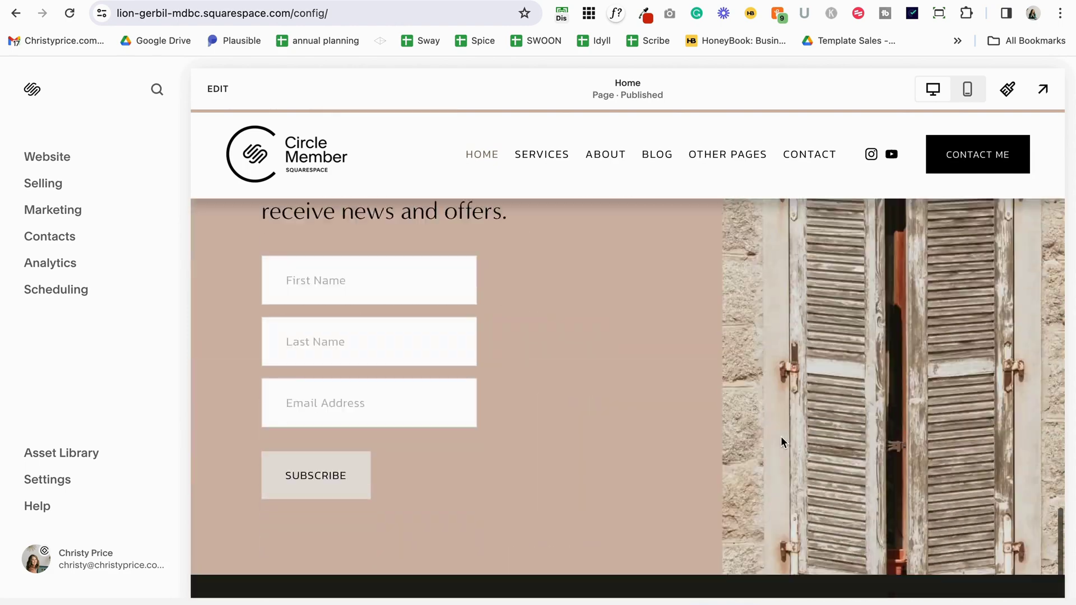
{"action": "scroll", "coordinate": [781, 440], "scroll_direction": "up", "scroll_amount": 20}
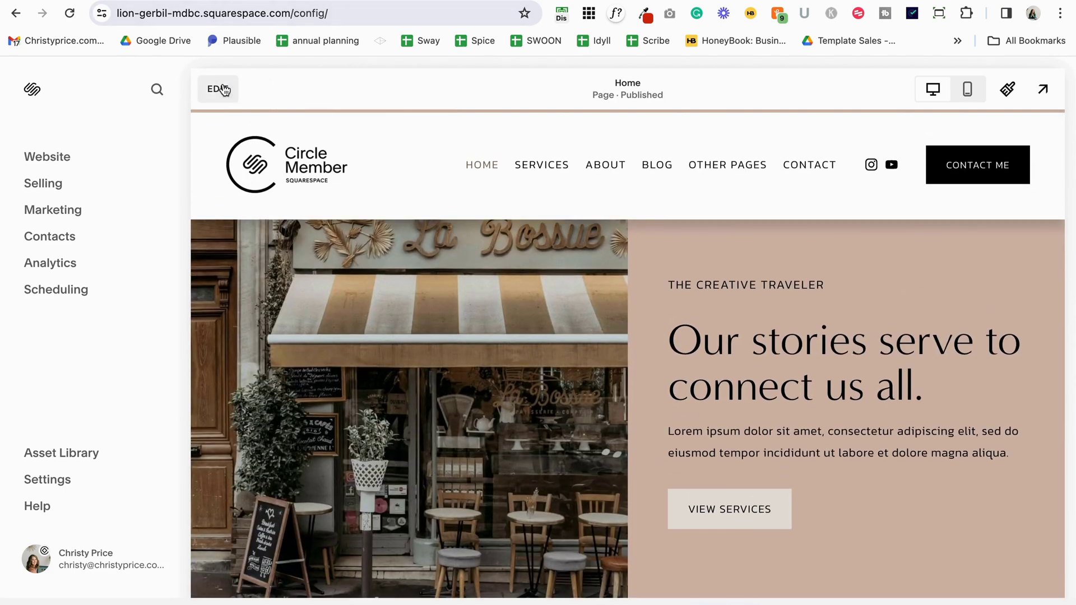
Reopen the header's design settings, set the fixed header style to Scroll Back, and save and exit.
{"action": "left_click", "coordinate": [223, 90]}
{"action": "left_click", "coordinate": [566, 160]}
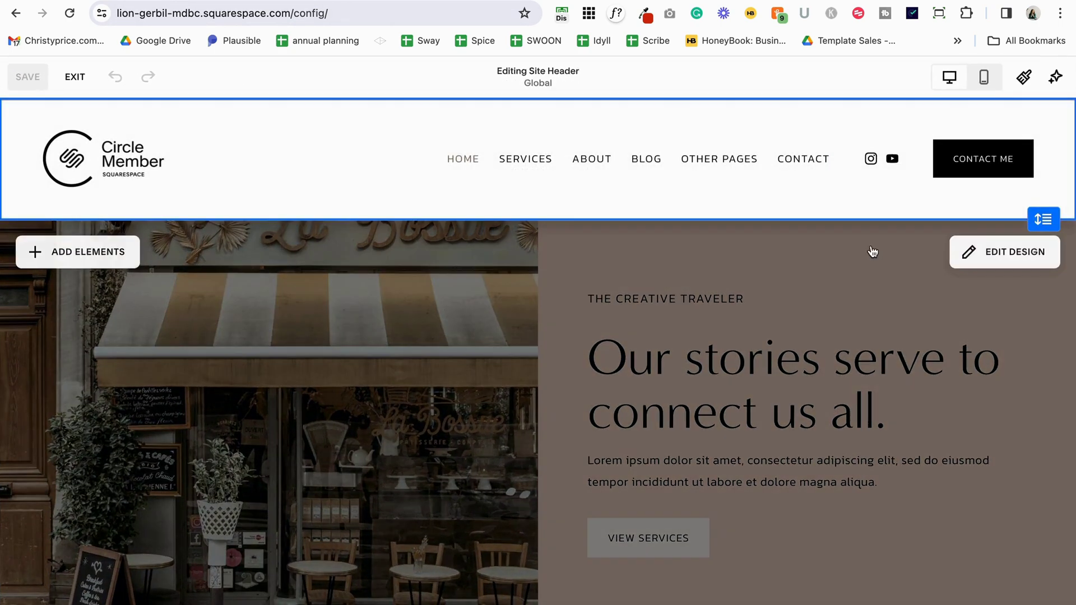
{"action": "left_click", "coordinate": [970, 250]}
{"action": "scroll", "coordinate": [869, 437], "scroll_direction": "down", "scroll_amount": 2}
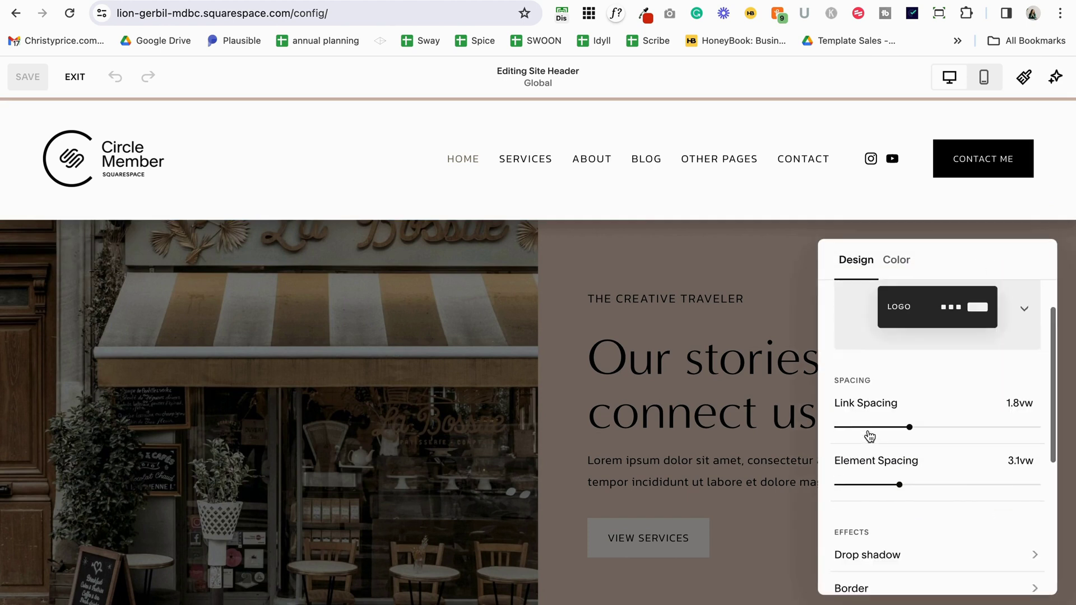
{"action": "scroll", "coordinate": [869, 437], "scroll_direction": "down", "scroll_amount": 5}
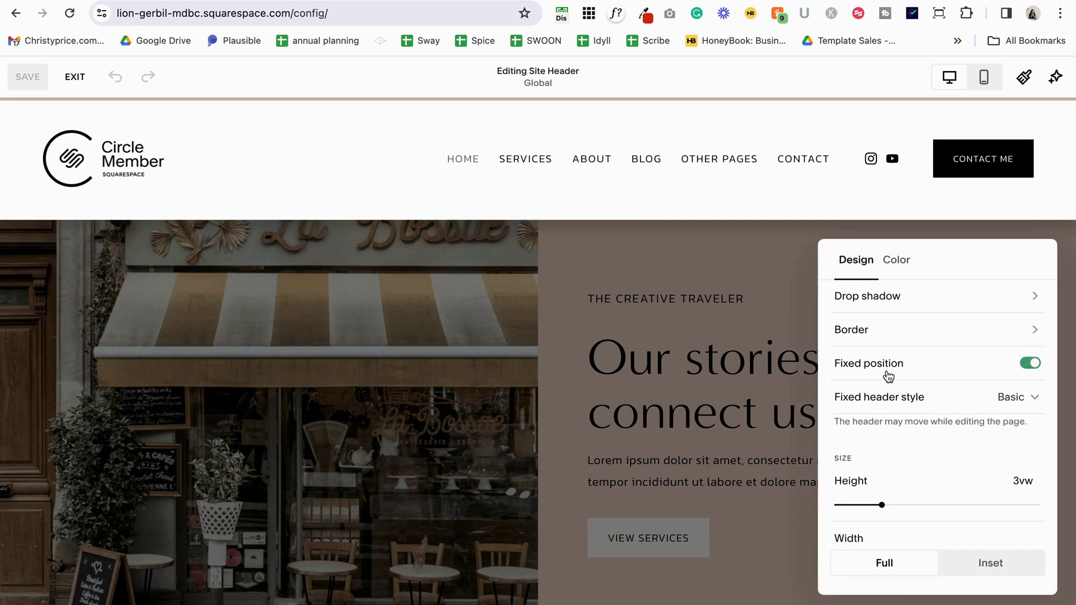
{"action": "left_click", "coordinate": [1007, 401]}
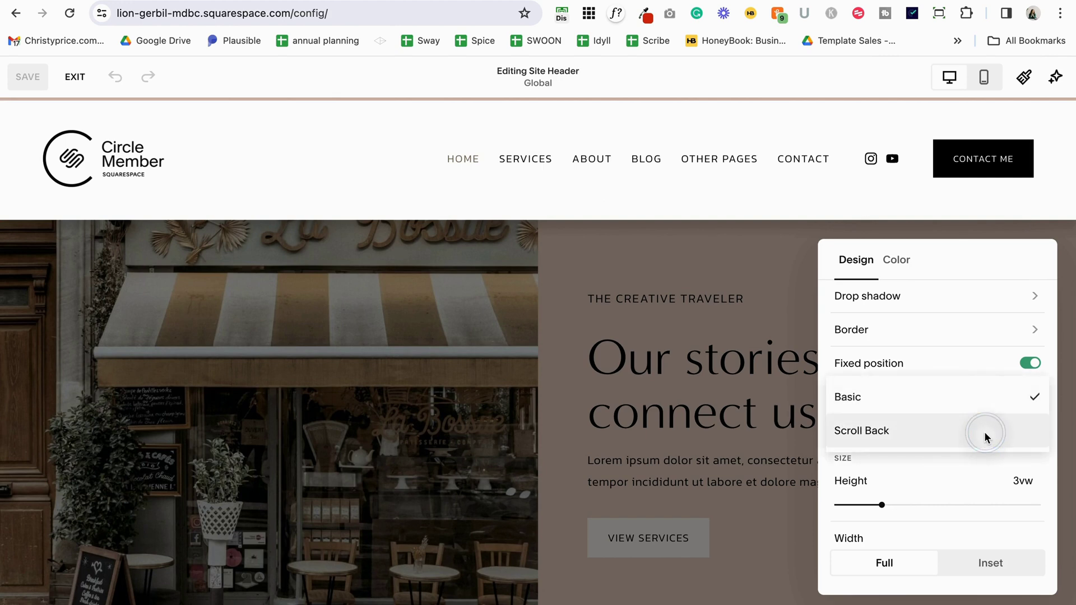
{"action": "left_click", "coordinate": [985, 432]}
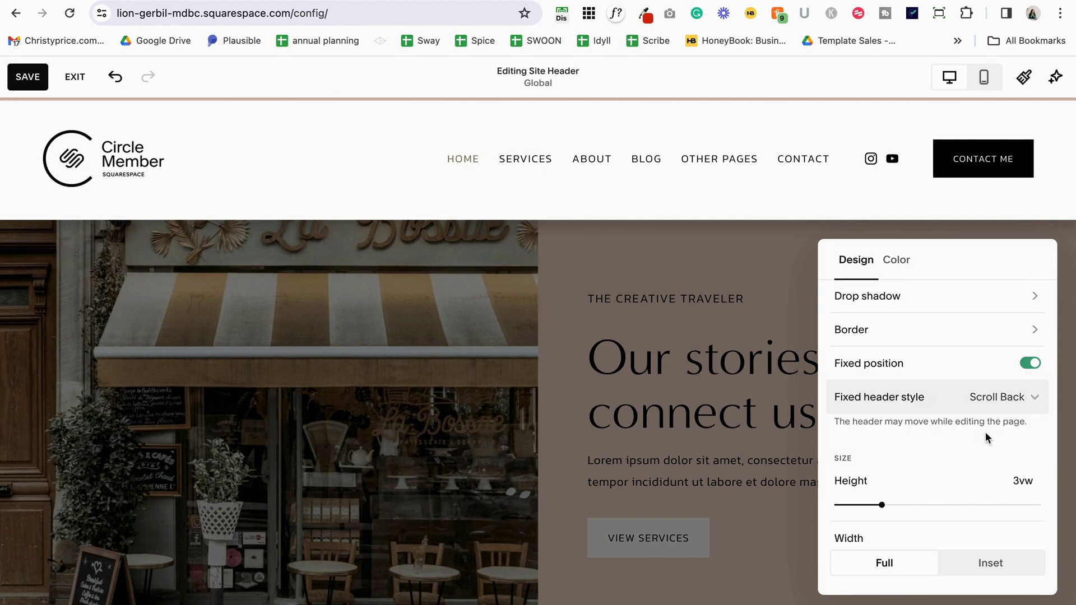
{"action": "left_click", "coordinate": [28, 78]}
{"action": "left_click", "coordinate": [75, 77]}
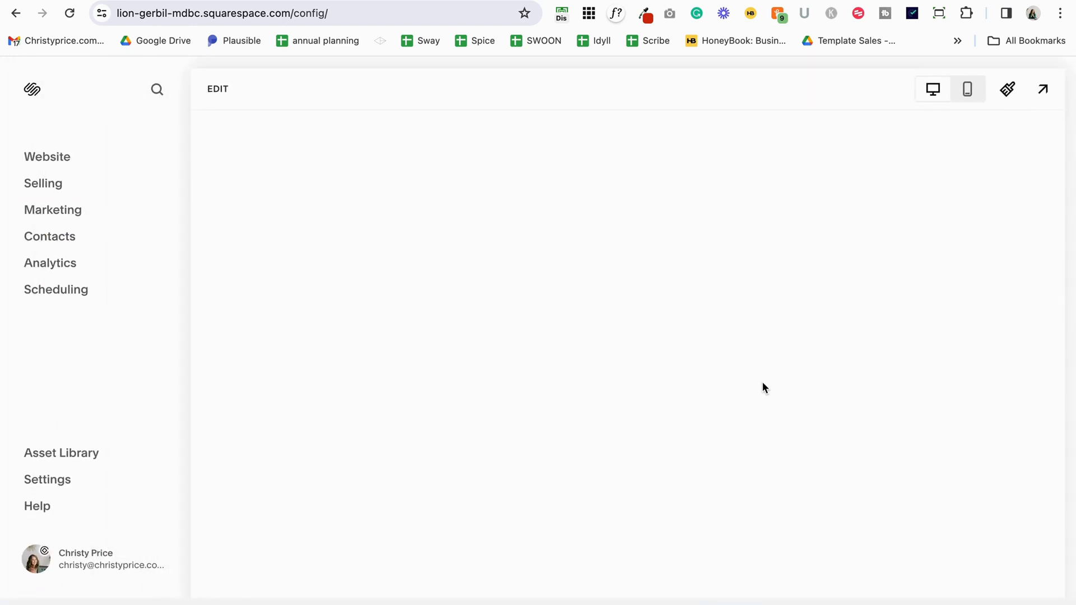
Look through the home page to check how the Scroll Back header behaves while scrolling.
{"action": "scroll", "coordinate": [763, 382], "scroll_direction": "down", "scroll_amount": 15}
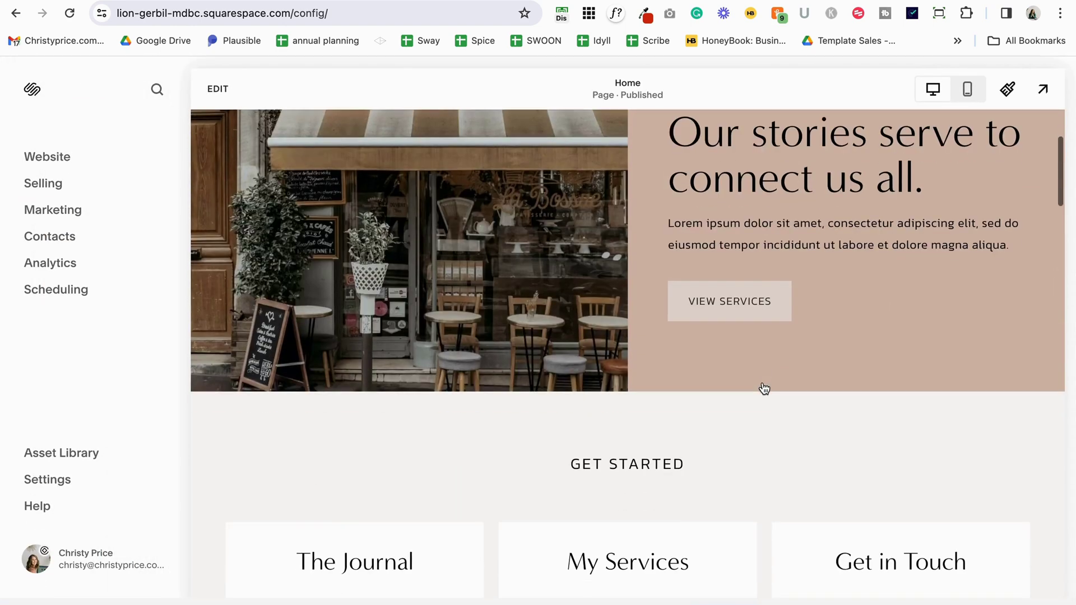
{"action": "scroll", "coordinate": [763, 387], "scroll_direction": "down", "scroll_amount": 15}
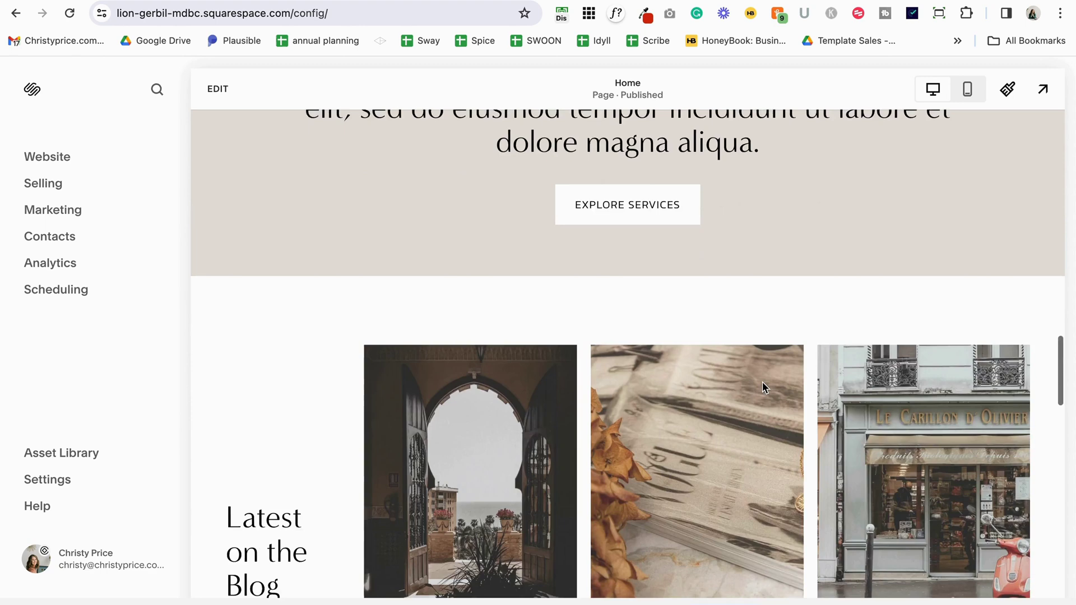
{"action": "scroll", "coordinate": [762, 383], "scroll_direction": "up", "scroll_amount": 5}
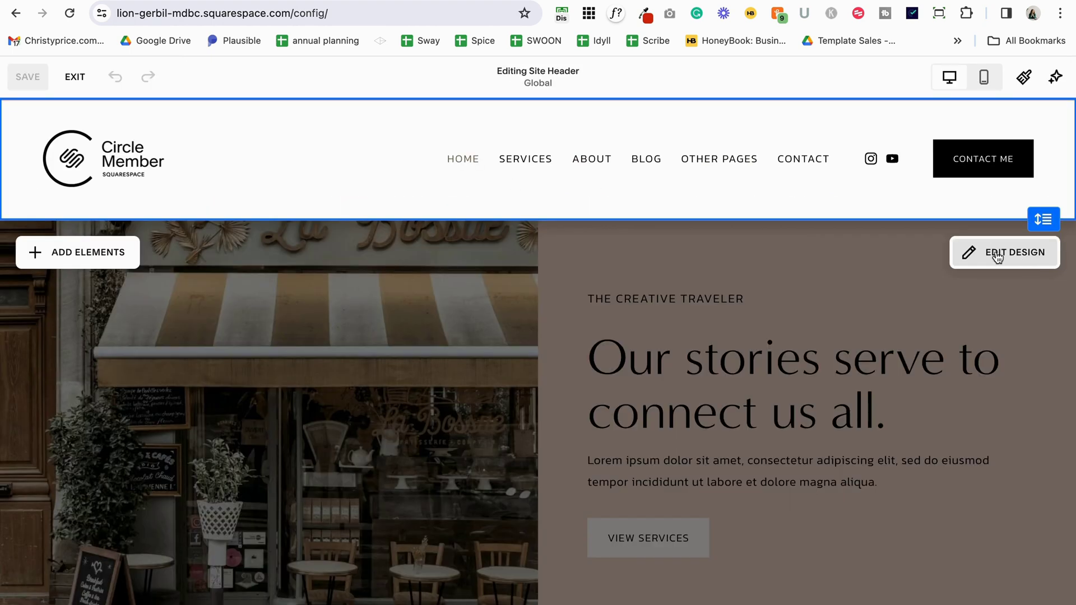
Reopen the header's design settings and try turning off its fixed position.
{"action": "left_click", "coordinate": [997, 256]}
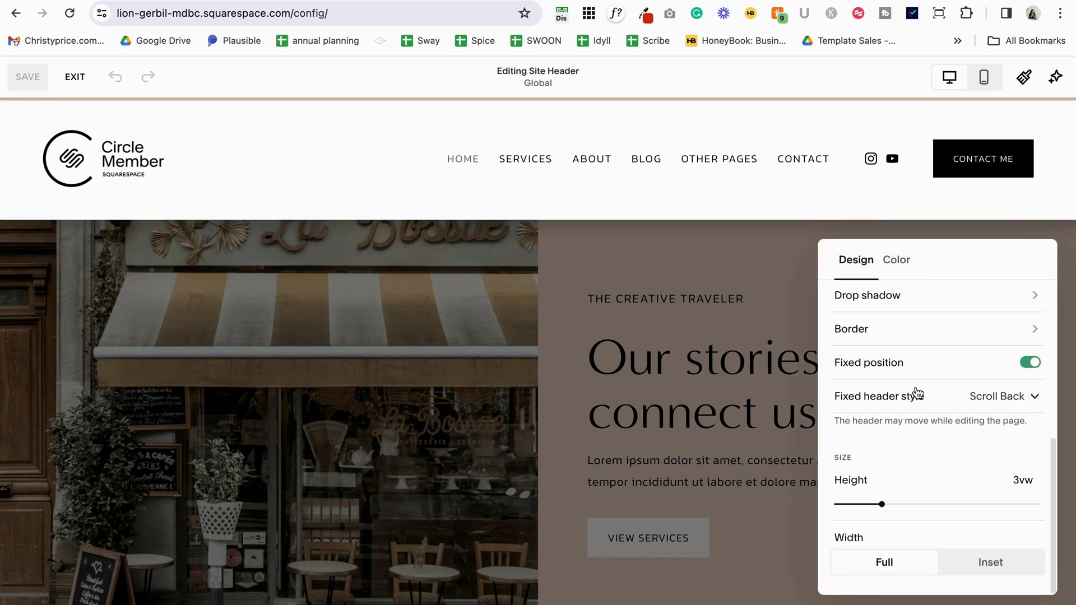
{"action": "left_click", "coordinate": [1021, 364]}
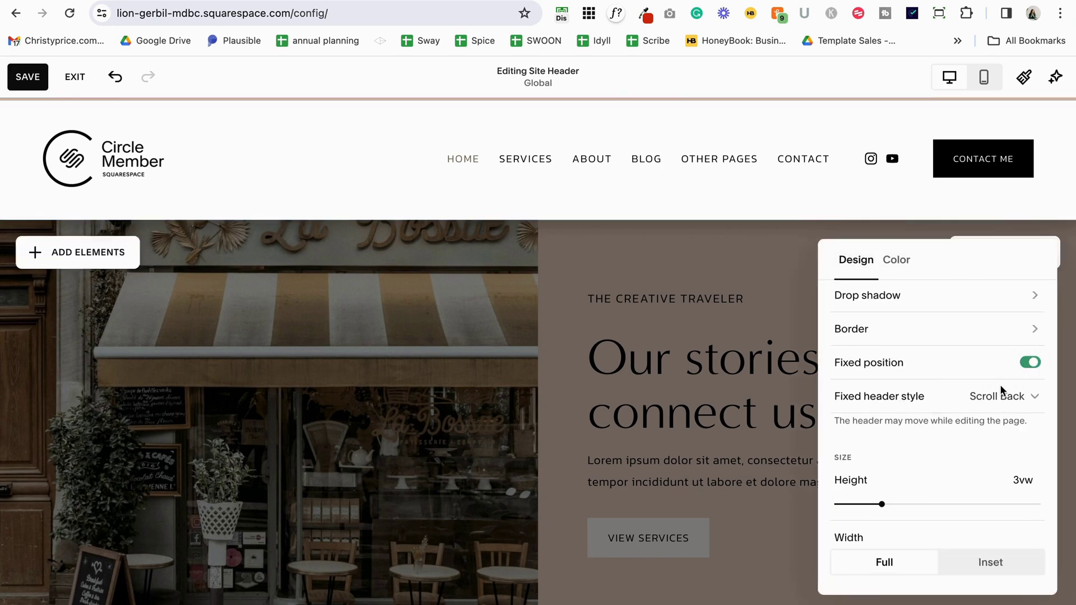
Turn off the header's fixed position.
{"action": "left_click", "coordinate": [1029, 410]}
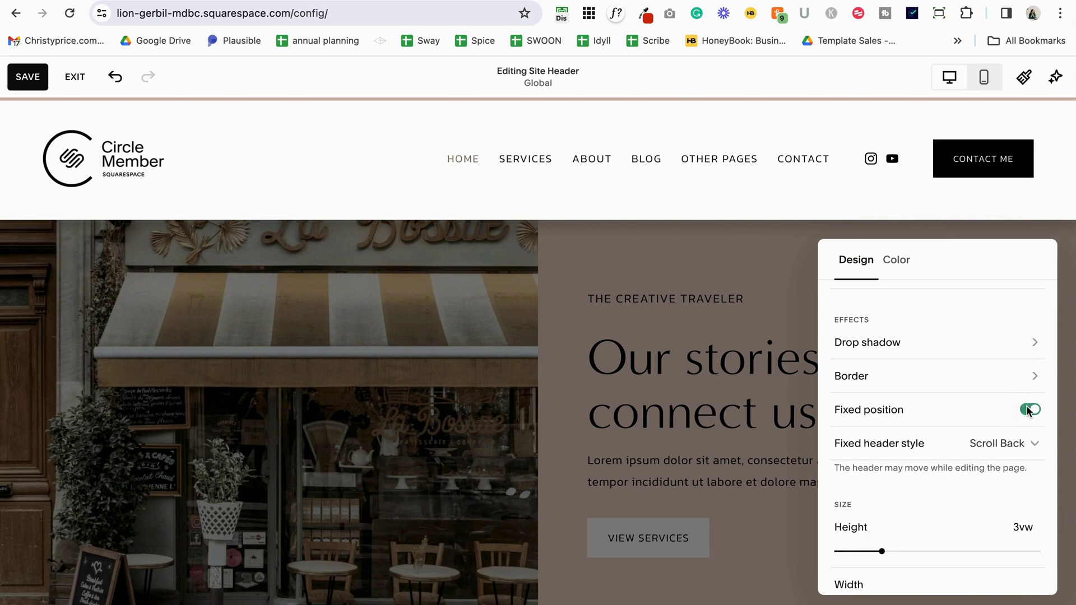
{"action": "left_click", "coordinate": [1028, 409]}
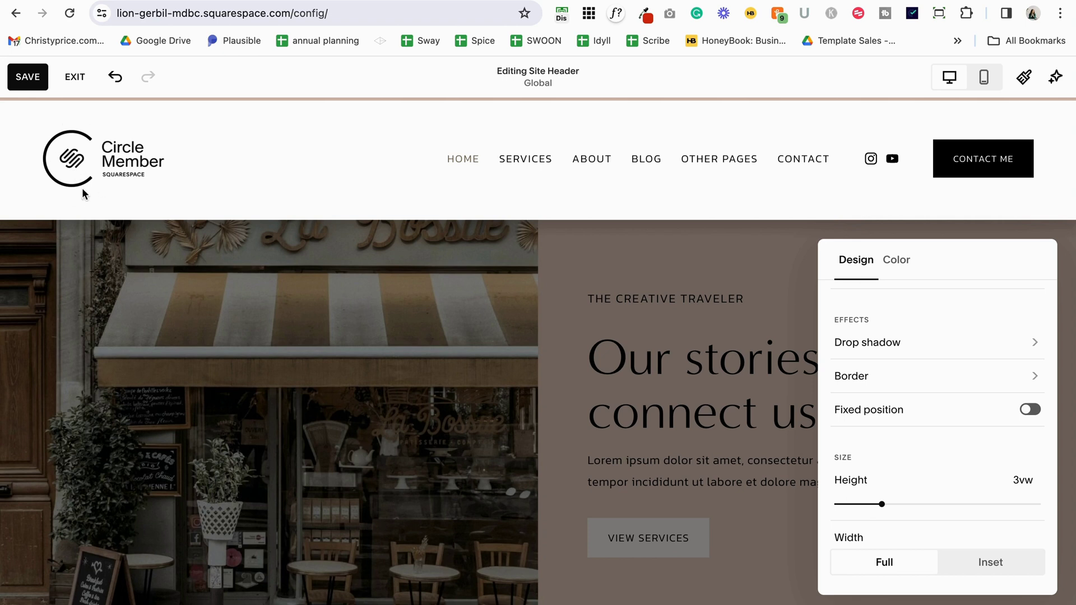
Try header heights of 1vw and 10vw, and set the height back to 3vw.
{"action": "left_click_drag", "start_coordinate": [882, 504], "coordinate": [830, 498]}
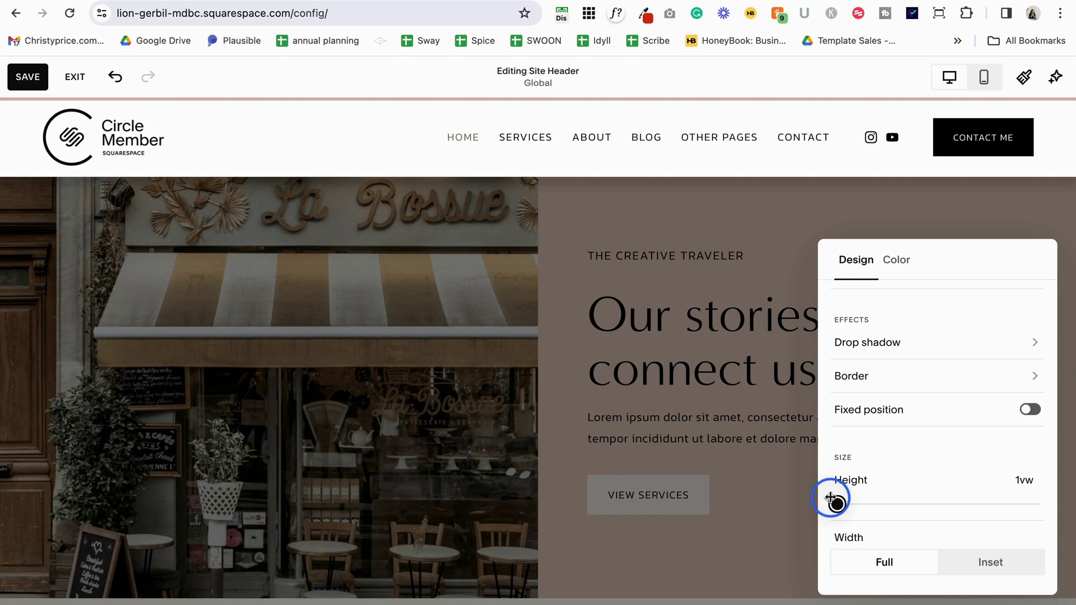
{"action": "left_click_drag", "start_coordinate": [830, 498], "coordinate": [1070, 495]}
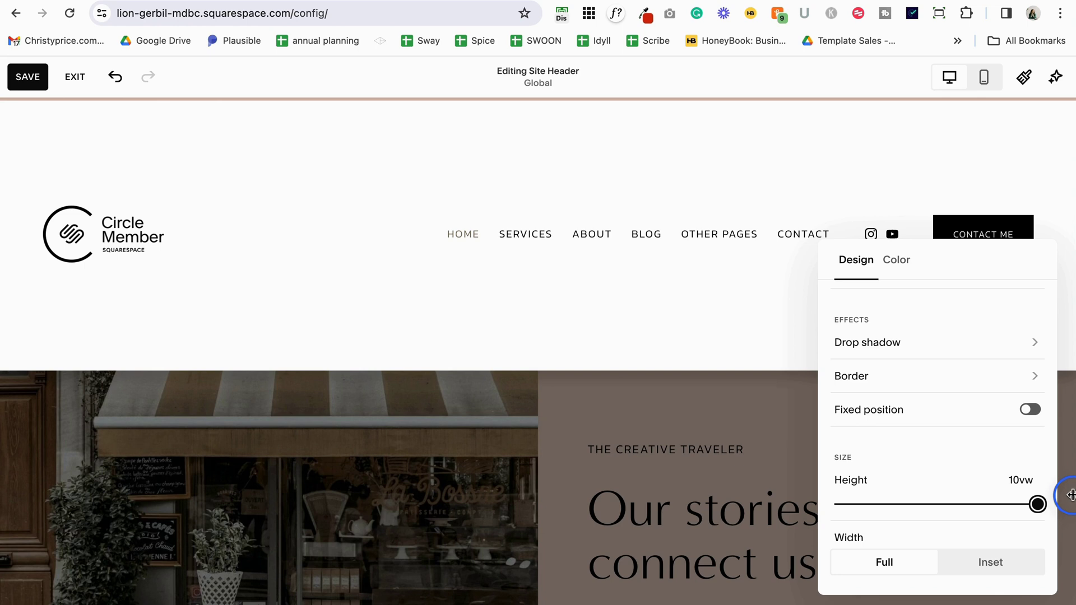
{"action": "left_click_drag", "start_coordinate": [1071, 495], "coordinate": [880, 491]}
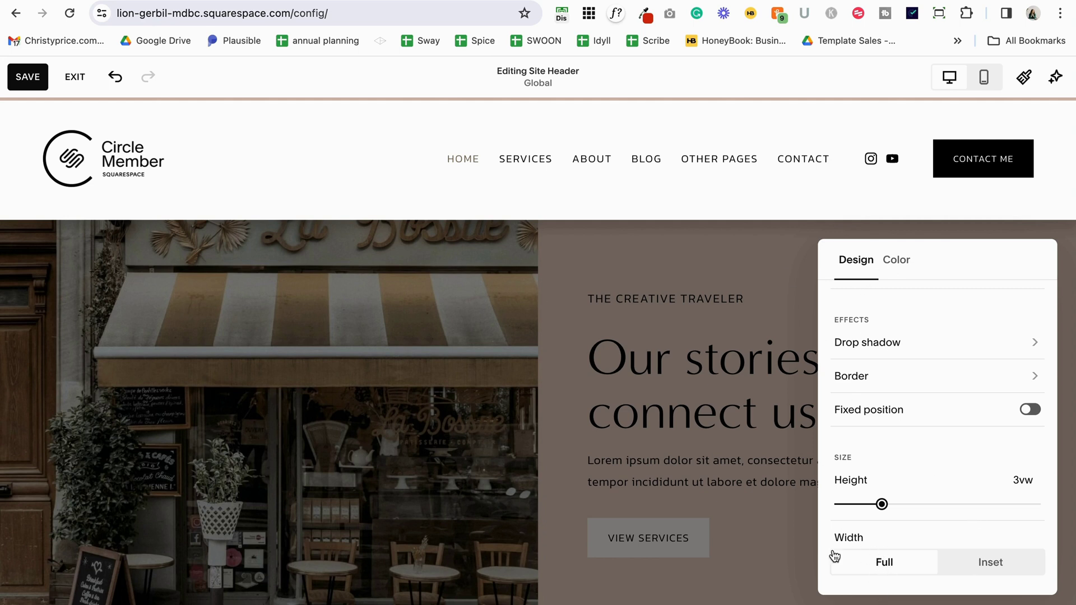
Compare the Inset and Full header widths with the browser zoomed out, ending on Full at 100% zoom.
{"action": "left_click", "coordinate": [993, 560]}
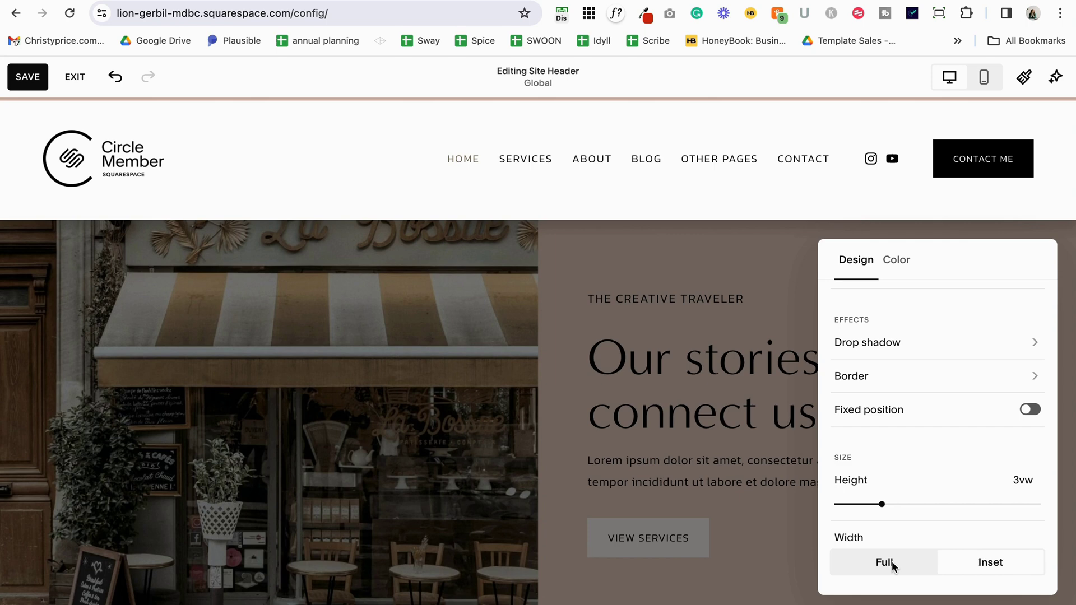
{"action": "key", "text": "ctrl+minus"}
{"action": "key", "text": "ctrl+minus"}
{"action": "key", "text": "ctrl+minus"}
{"action": "key", "text": "ctrl+minus"}
{"action": "key", "text": "ctrl+minus"}
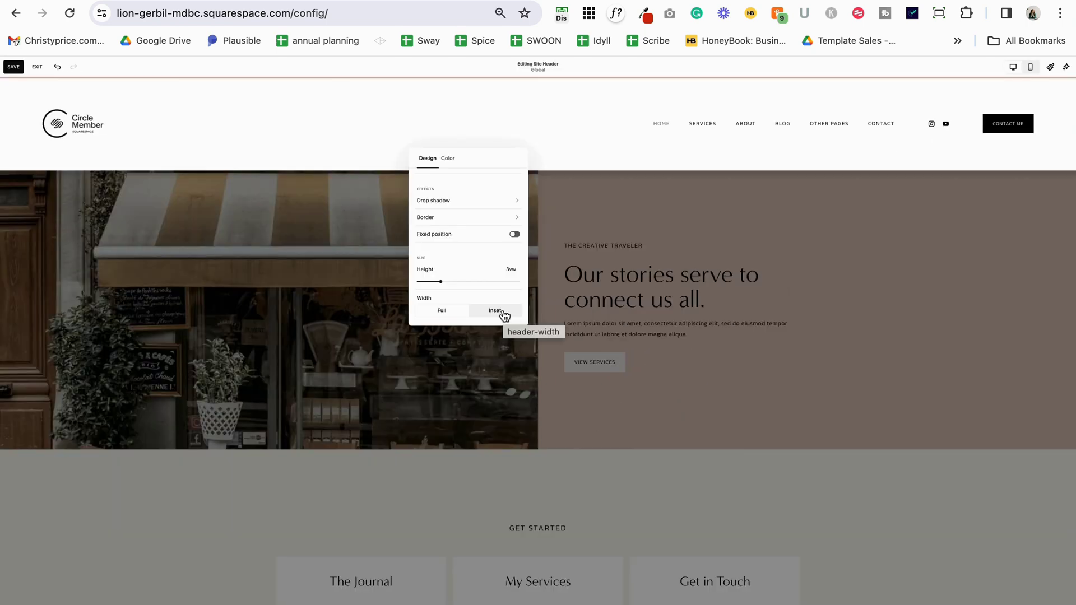
{"action": "left_click", "coordinate": [502, 312]}
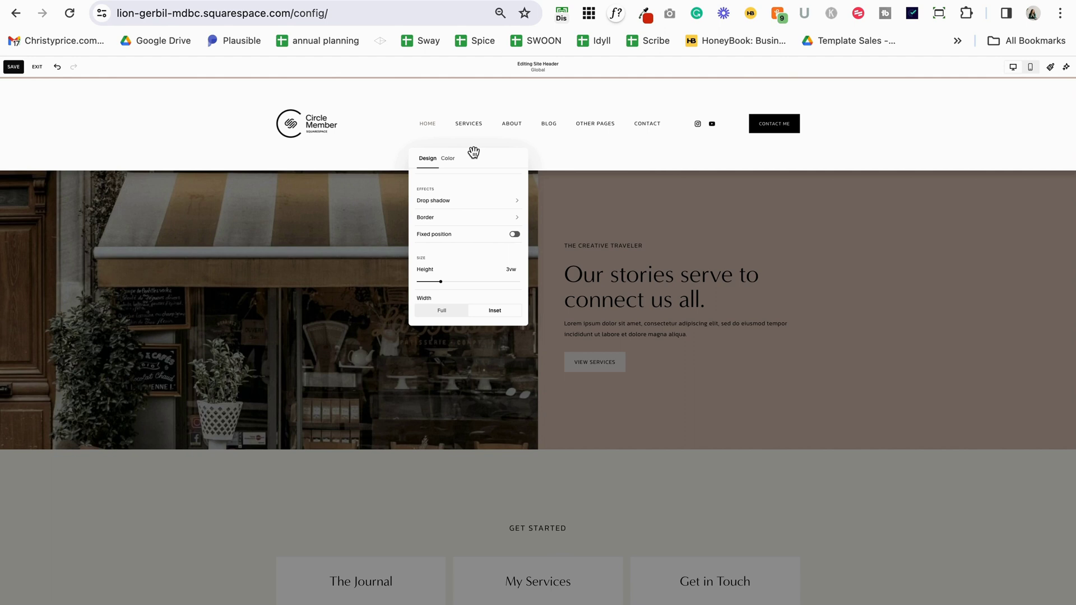
{"action": "left_click", "coordinate": [446, 311]}
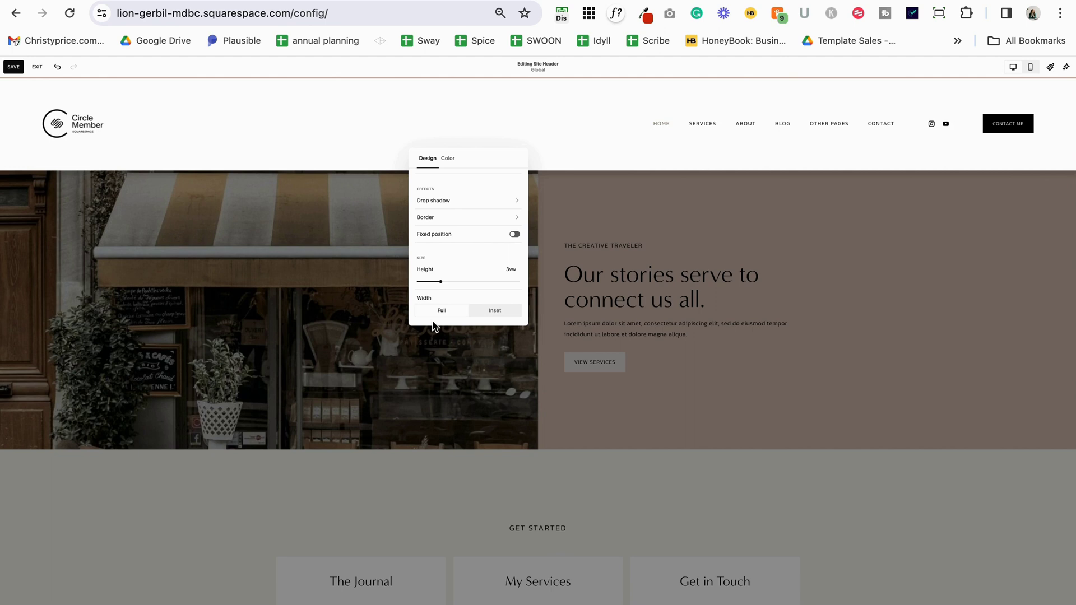
{"action": "scroll", "coordinate": [435, 319], "scroll_direction": "down", "scroll_amount": 1}
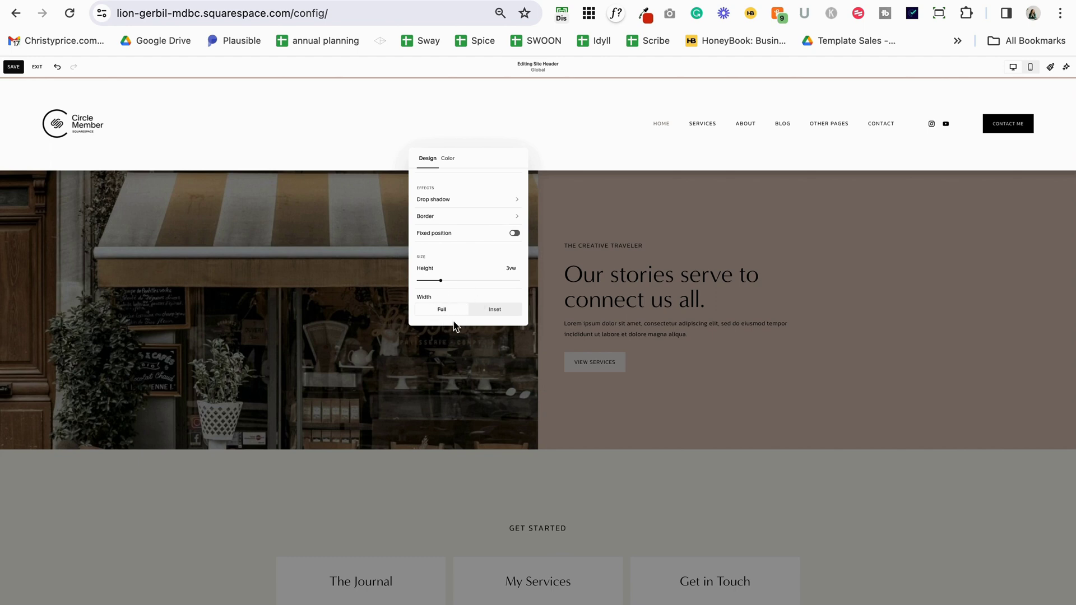
{"action": "key", "text": "super+equal"}
{"action": "key", "text": "super+equal"}
{"action": "key", "text": "super+equal"}
{"action": "key", "text": "super+equal"}
{"action": "key", "text": "super+equal"}
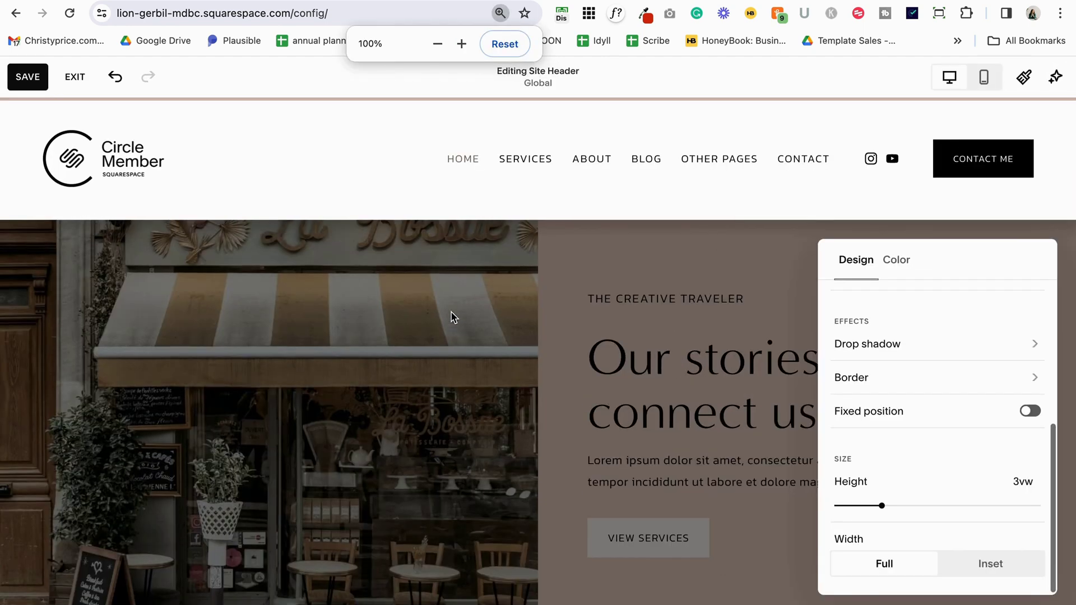
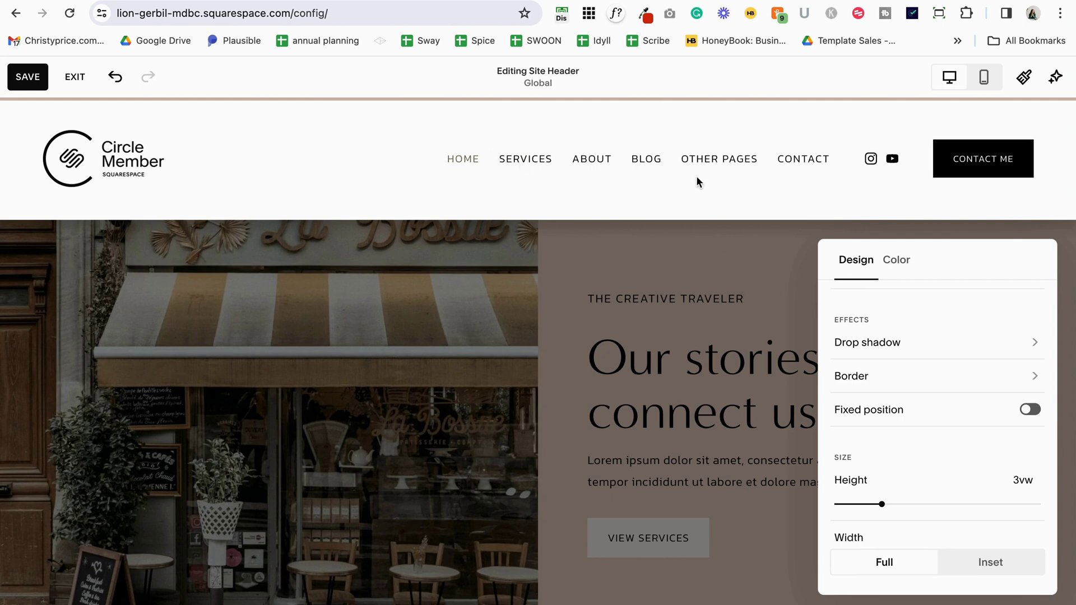
Save the header changes and exit the editor.
{"action": "left_click", "coordinate": [39, 83]}
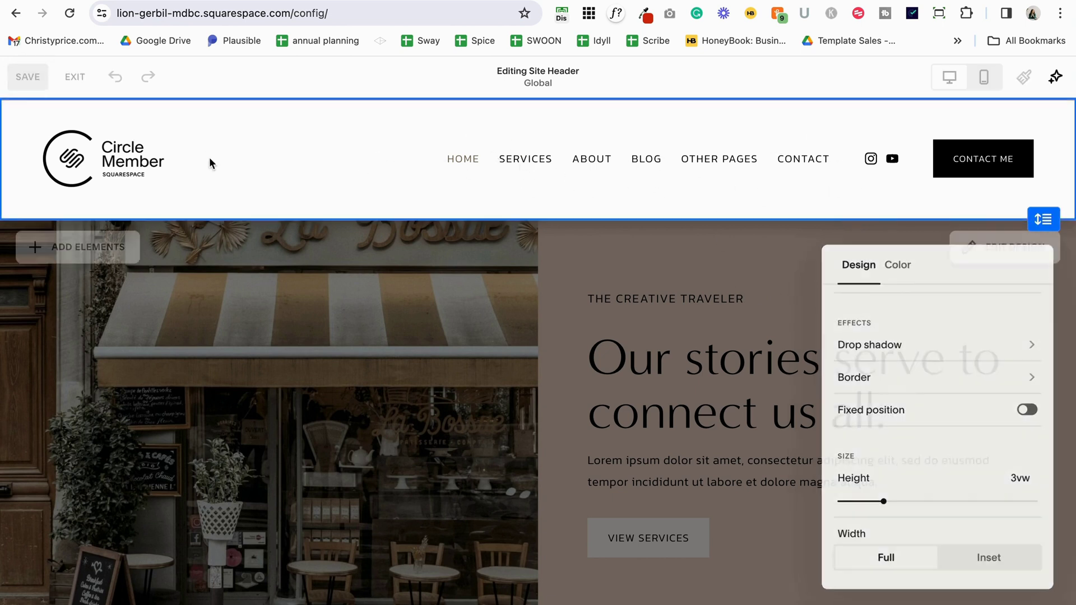
{"action": "left_click", "coordinate": [67, 77]}
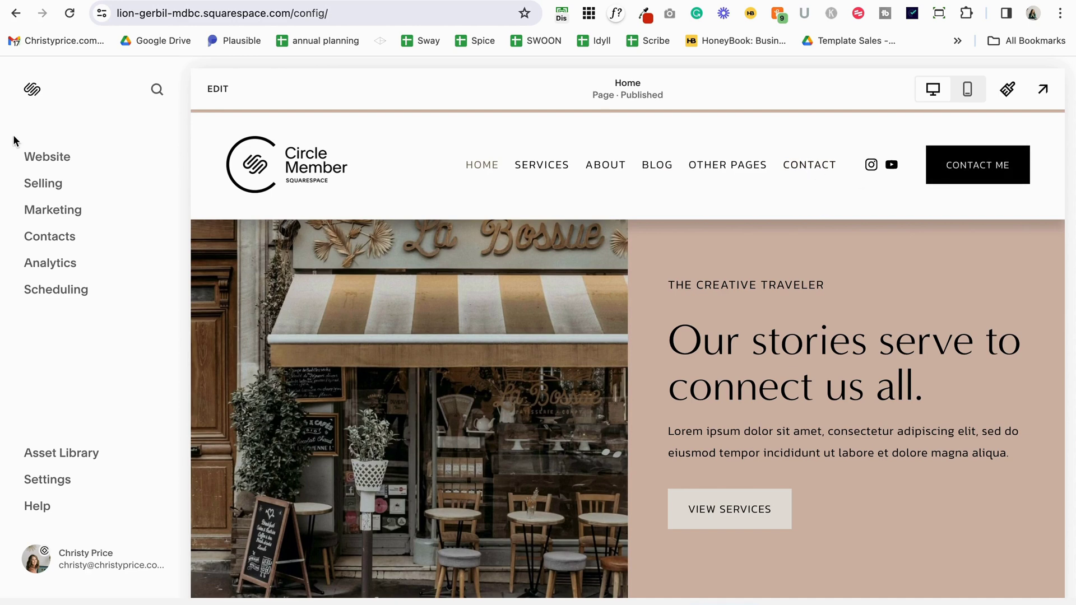
Open the website's page list and look through its Main Navigation and Not Linked sections.
{"action": "left_click", "coordinate": [54, 162]}
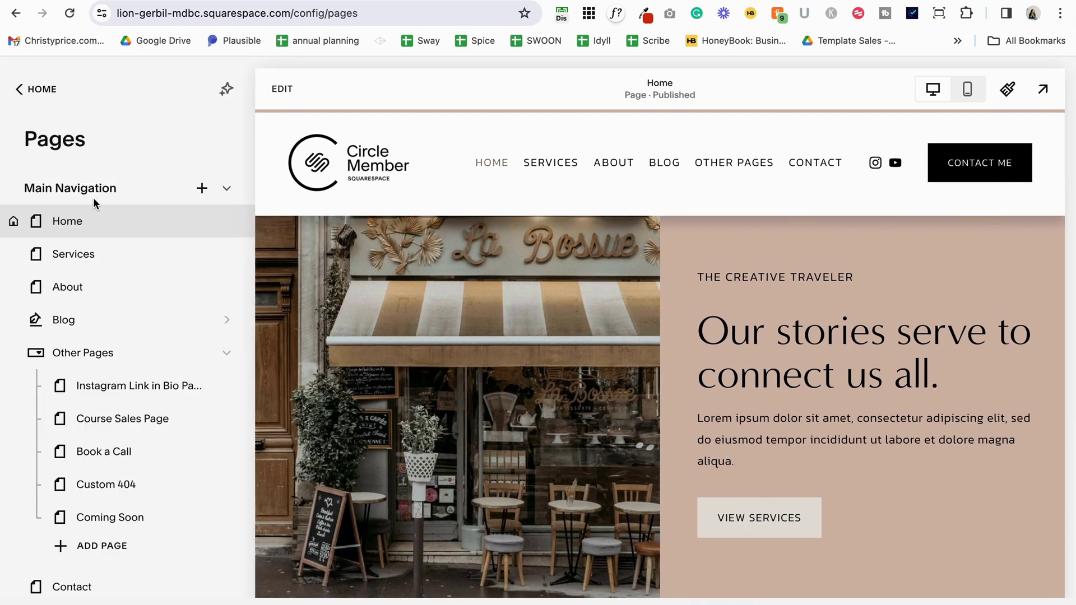
{"action": "scroll", "coordinate": [83, 197], "scroll_direction": "down", "scroll_amount": 3}
{"action": "scroll", "coordinate": [84, 202], "scroll_direction": "up", "scroll_amount": 3}
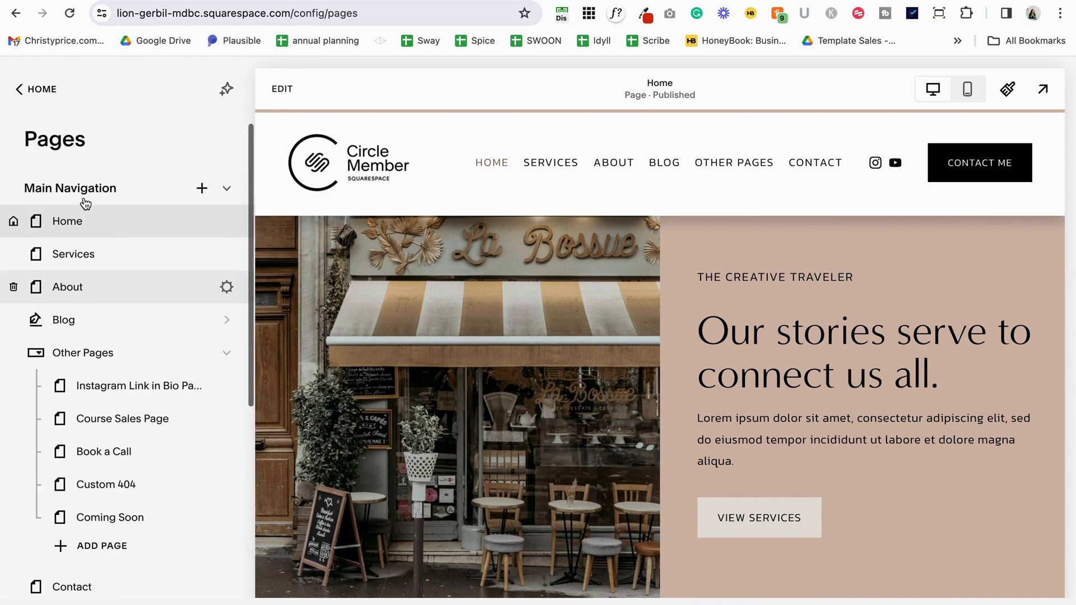
{"action": "scroll", "coordinate": [96, 223], "scroll_direction": "down", "scroll_amount": 2}
{"action": "scroll", "coordinate": [95, 221], "scroll_direction": "down", "scroll_amount": 2}
{"action": "scroll", "coordinate": [89, 235], "scroll_direction": "up", "scroll_amount": 3}
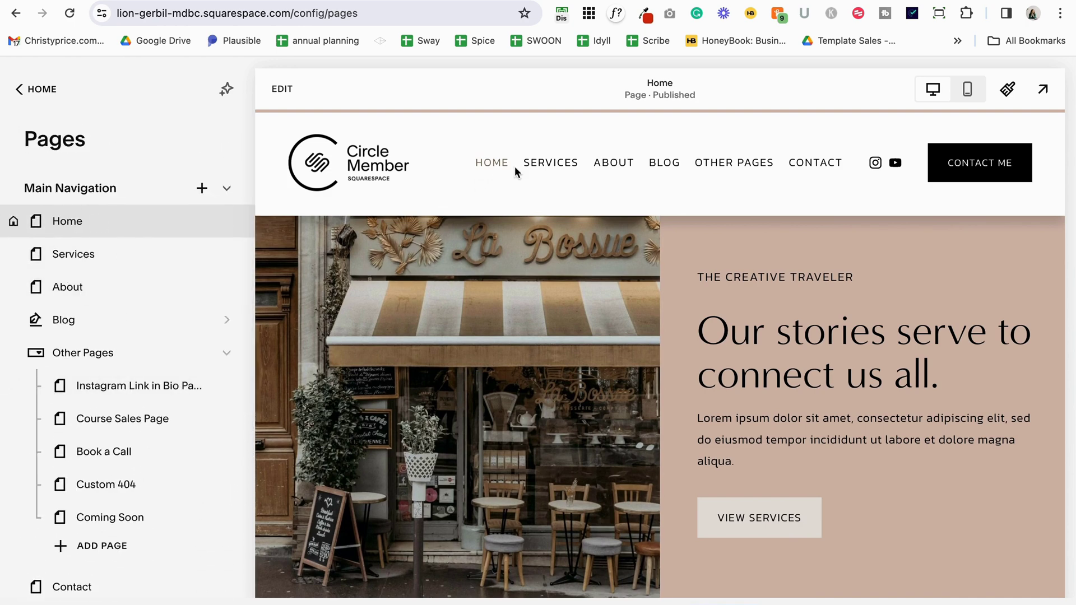
{"action": "scroll", "coordinate": [129, 276], "scroll_direction": "down", "scroll_amount": 8}
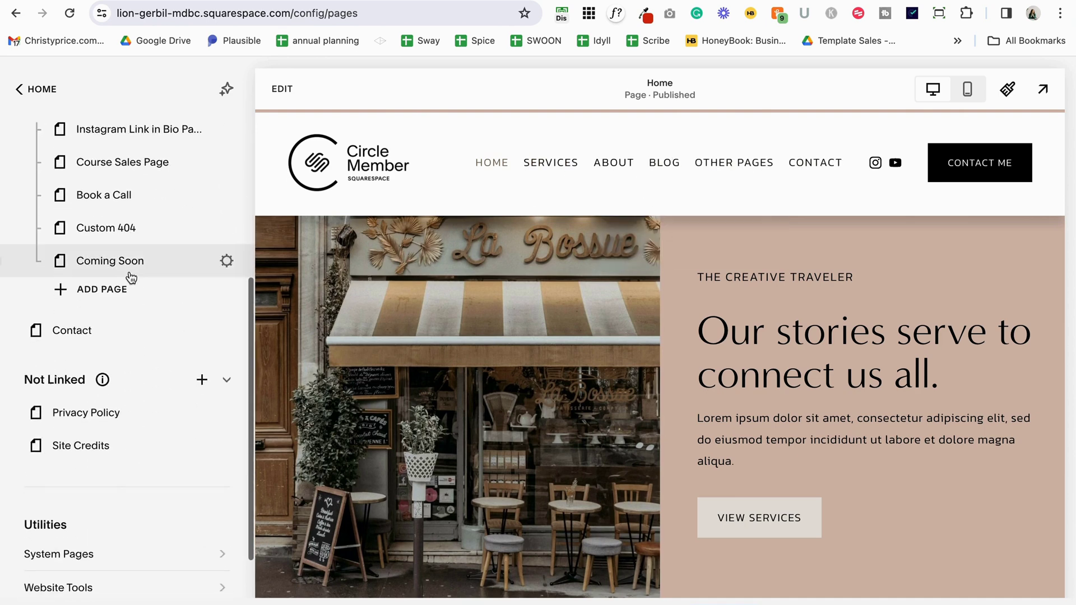
{"action": "scroll", "coordinate": [130, 277], "scroll_direction": "down", "scroll_amount": 2}
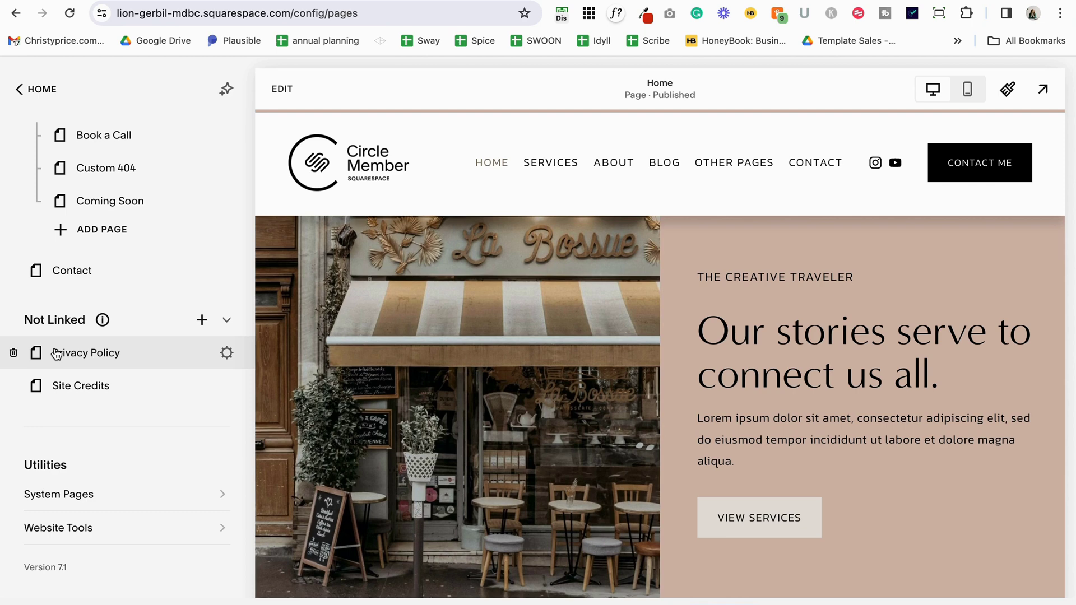
{"action": "scroll", "coordinate": [58, 347], "scroll_direction": "up", "scroll_amount": 10}
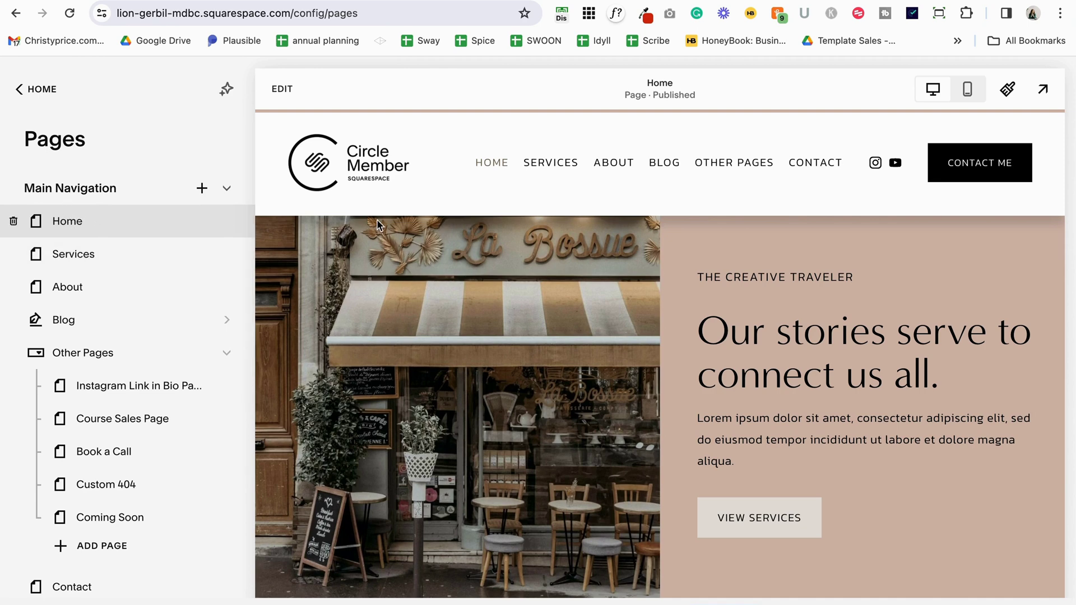
Move the Home and Contact pages from Main Navigation to Not Linked and return to the main dashboard.
{"action": "left_click_drag", "start_coordinate": [79, 223], "coordinate": [78, 318]}
{"action": "left_click_drag", "start_coordinate": [84, 236], "coordinate": [84, 319]}
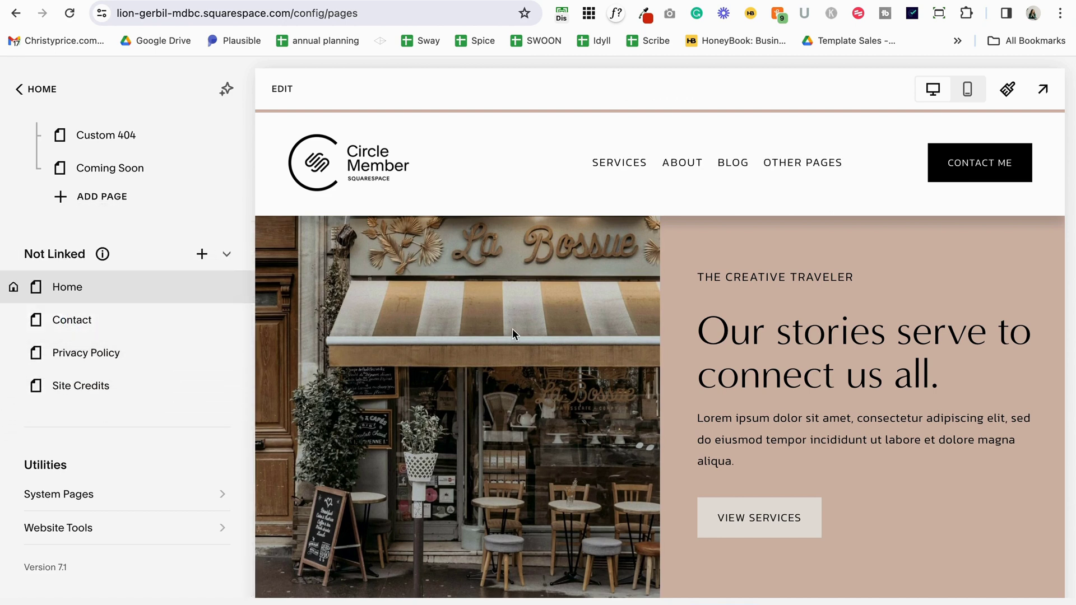
{"action": "left_click", "coordinate": [40, 90]}
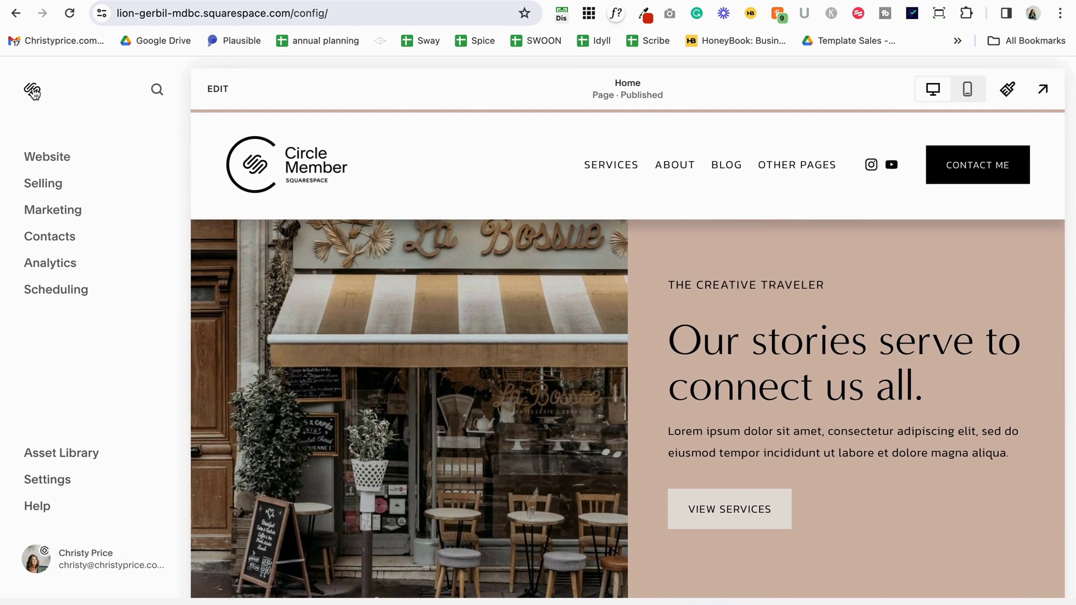
Reopen the header's design settings, choose the layout with the navigation links centered between logo and button, and save and exit.
{"action": "left_click", "coordinate": [217, 89]}
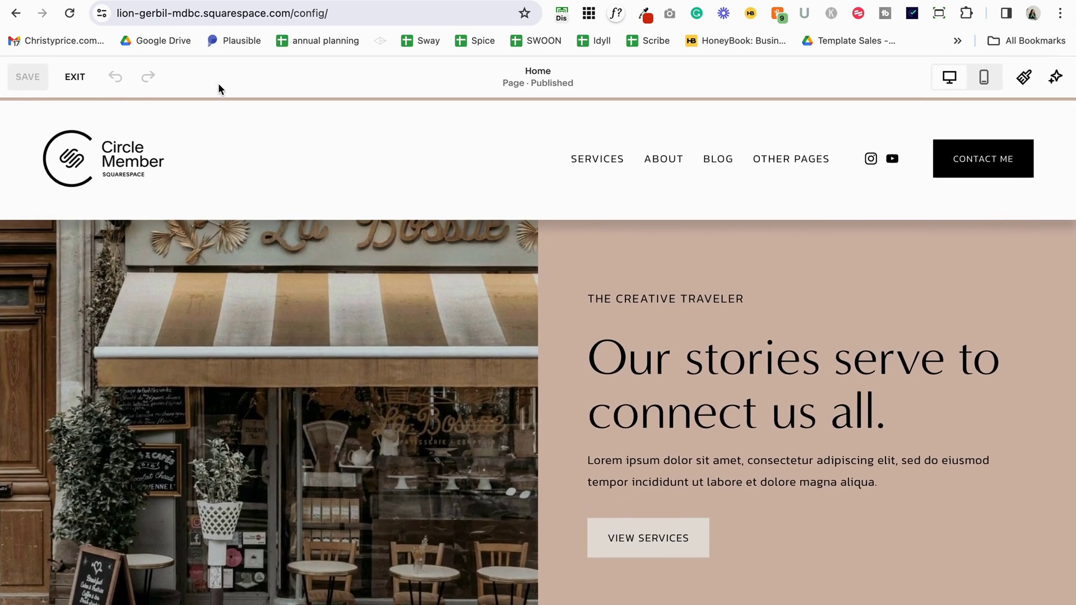
{"action": "mouse_move", "coordinate": [612, 153]}
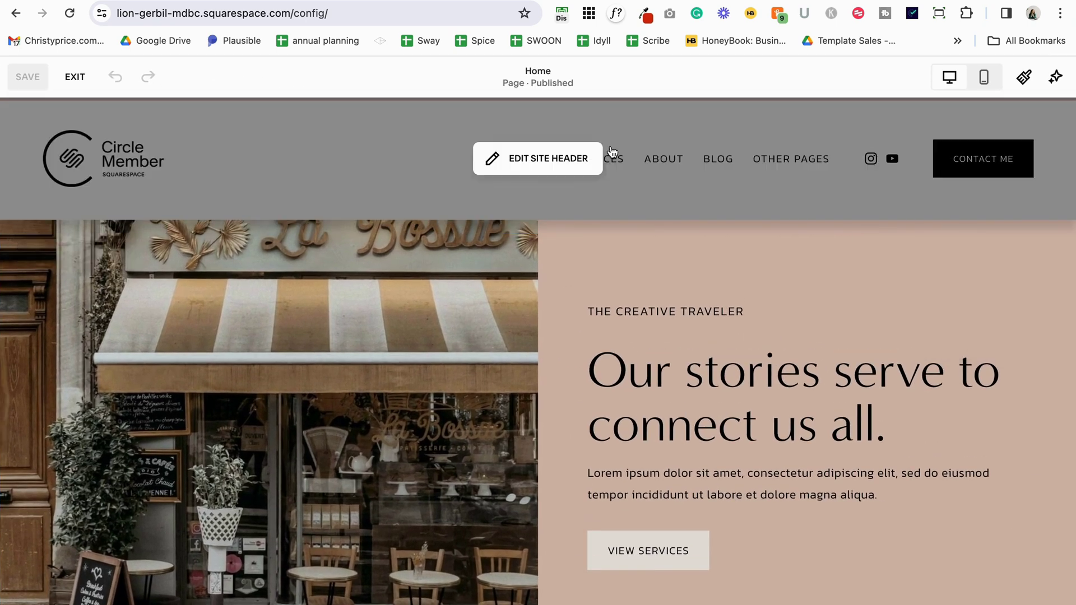
{"action": "left_click", "coordinate": [567, 159]}
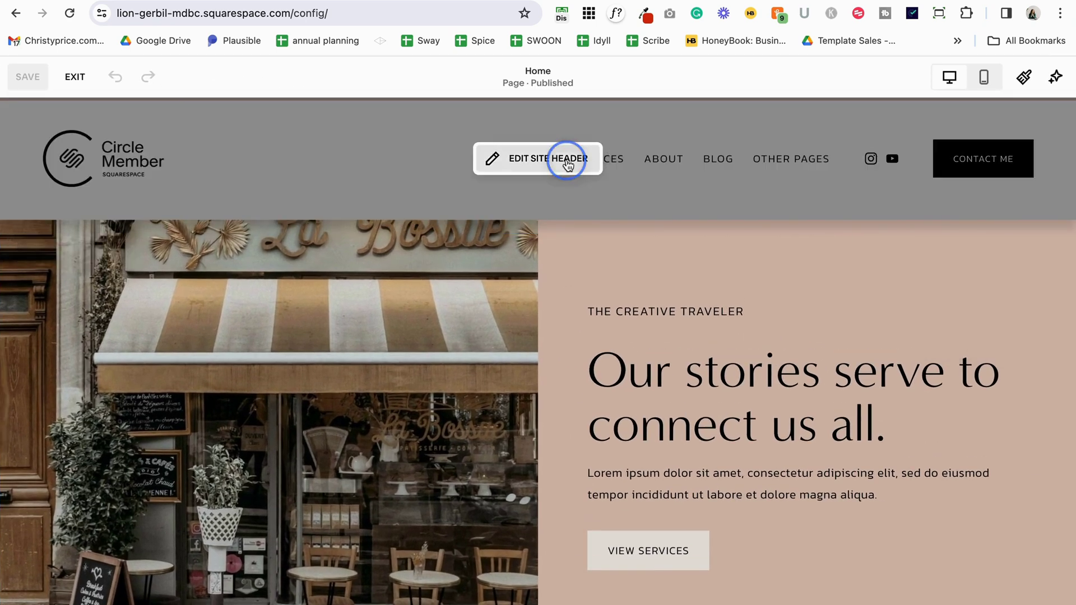
{"action": "left_click", "coordinate": [1007, 259]}
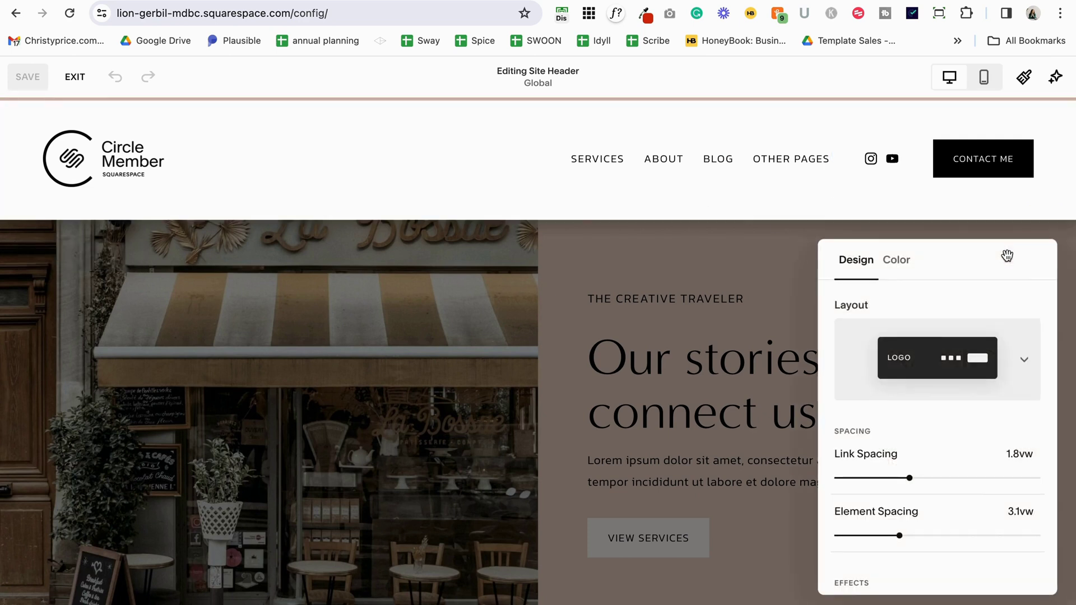
{"action": "left_click", "coordinate": [933, 382]}
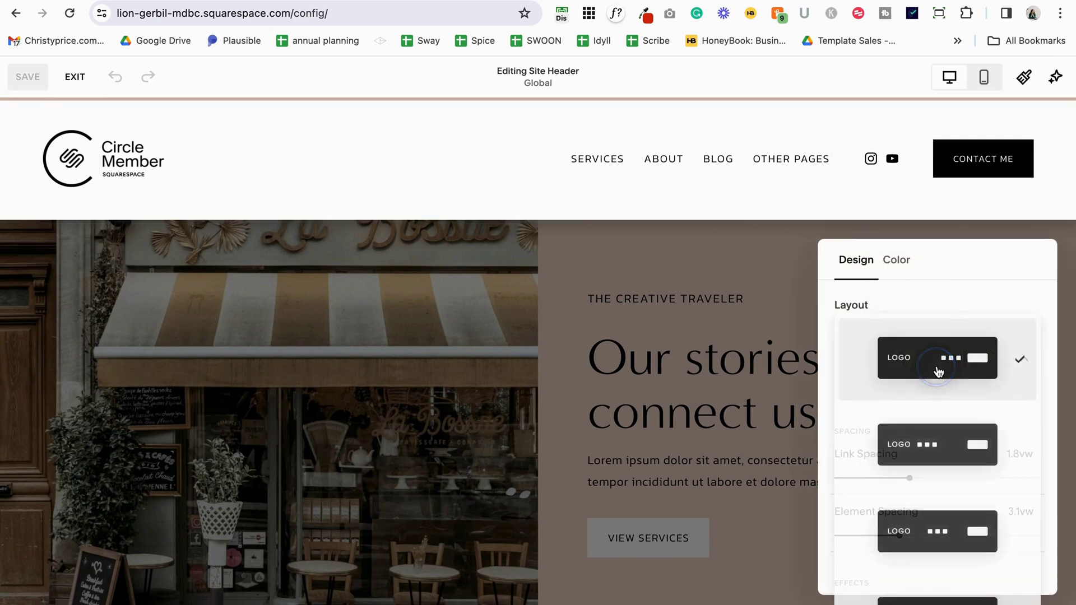
{"action": "left_click", "coordinate": [938, 526]}
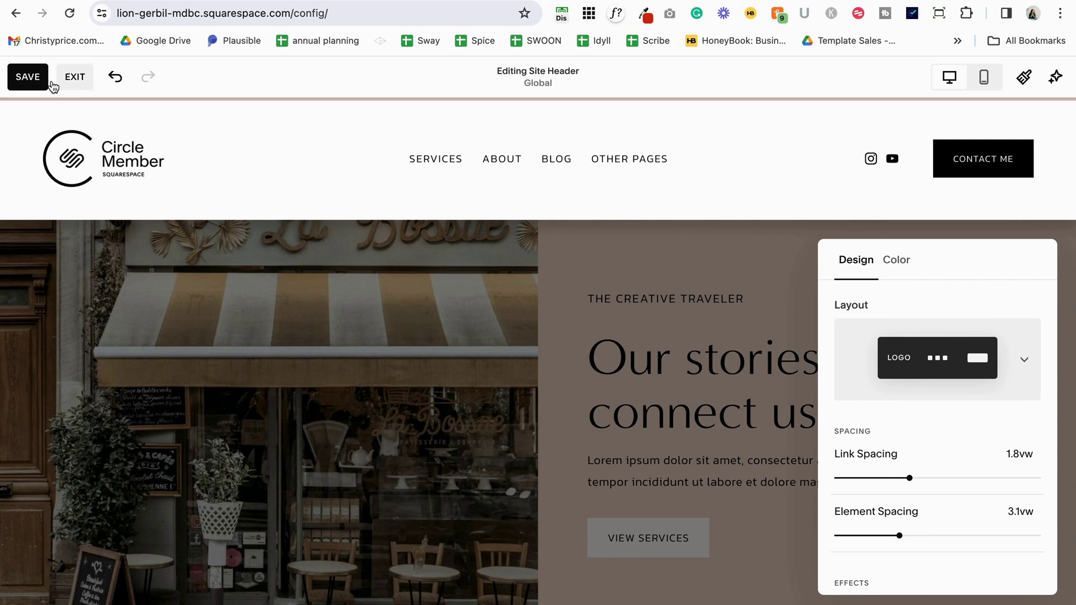
{"action": "left_click", "coordinate": [22, 70]}
{"action": "left_click", "coordinate": [77, 80]}
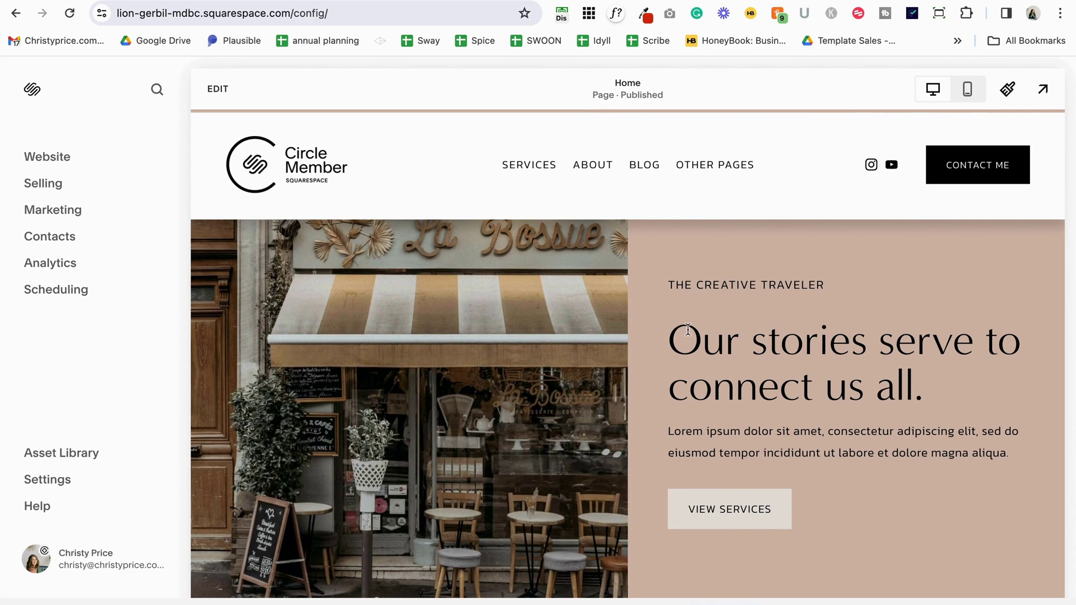
Reopen the header's design settings, remove its drop shadow, and save and exit.
{"action": "left_click", "coordinate": [217, 88]}
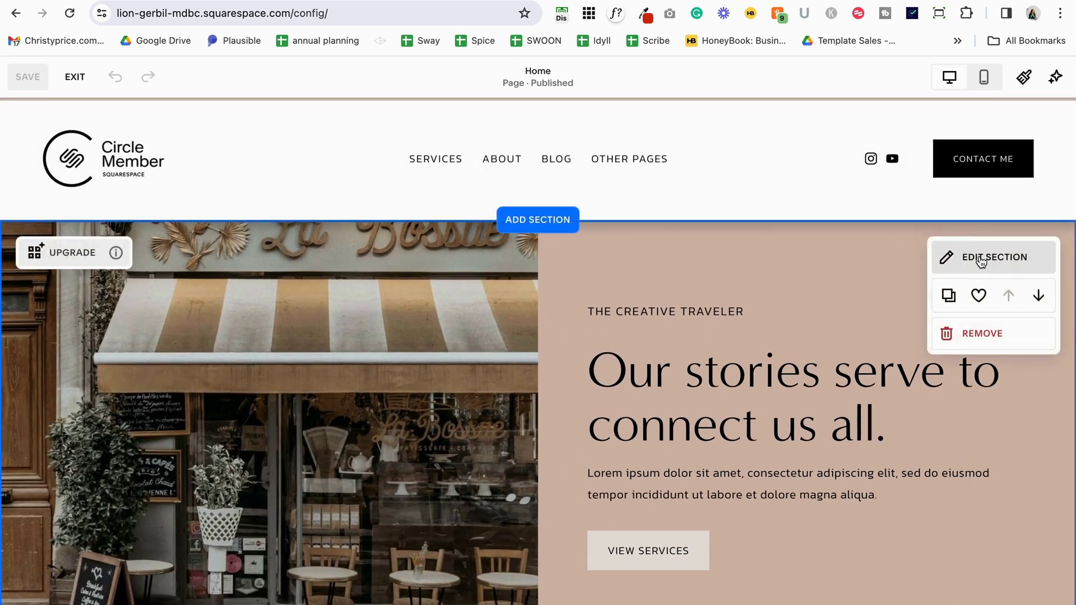
{"action": "left_click", "coordinate": [562, 160]}
{"action": "left_click", "coordinate": [992, 250]}
{"action": "left_click", "coordinate": [890, 401]}
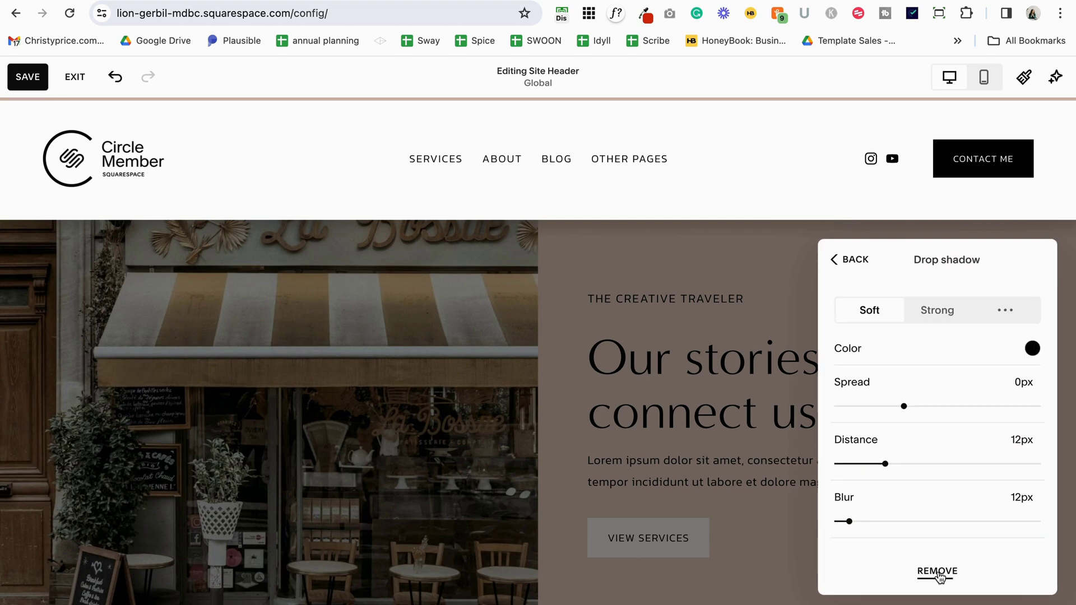
{"action": "left_click", "coordinate": [939, 572]}
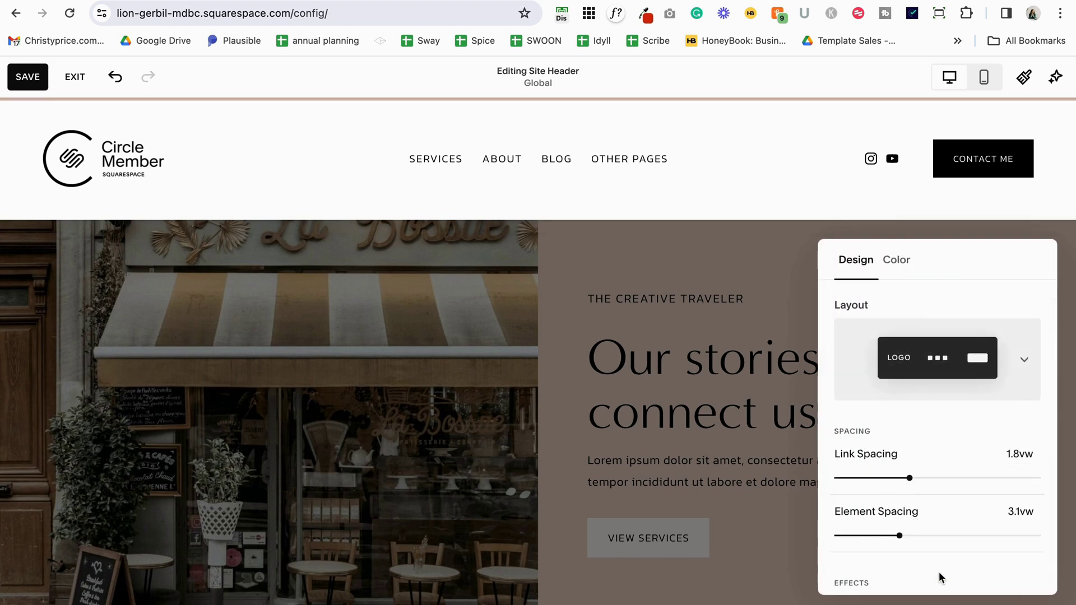
{"action": "left_click", "coordinate": [25, 80]}
{"action": "left_click", "coordinate": [74, 77]}
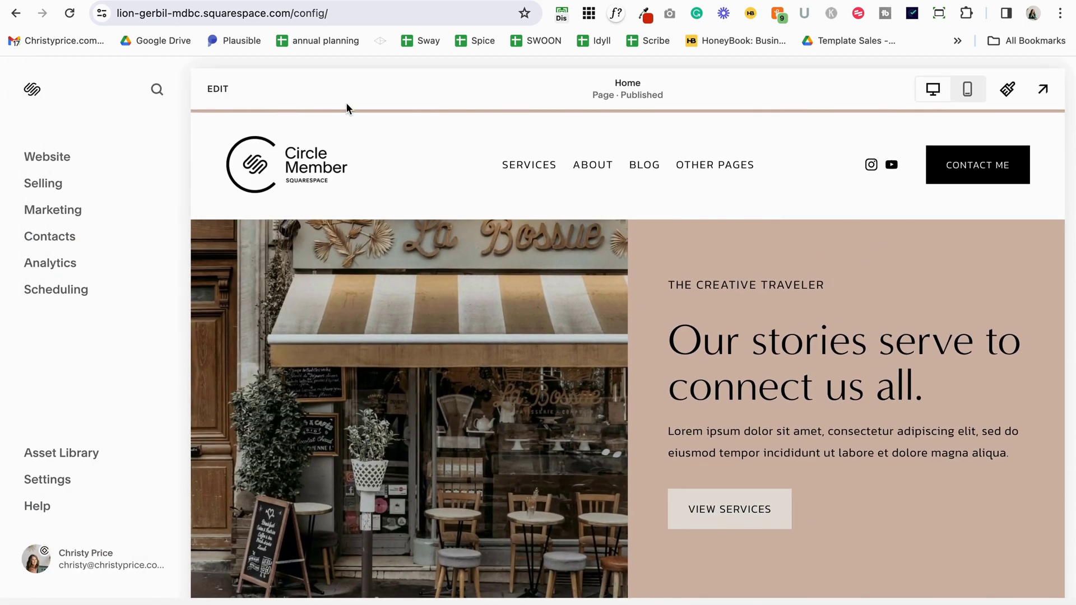
Reopen the header's design settings, remove its border, and save and exit.
{"action": "left_click", "coordinate": [218, 88]}
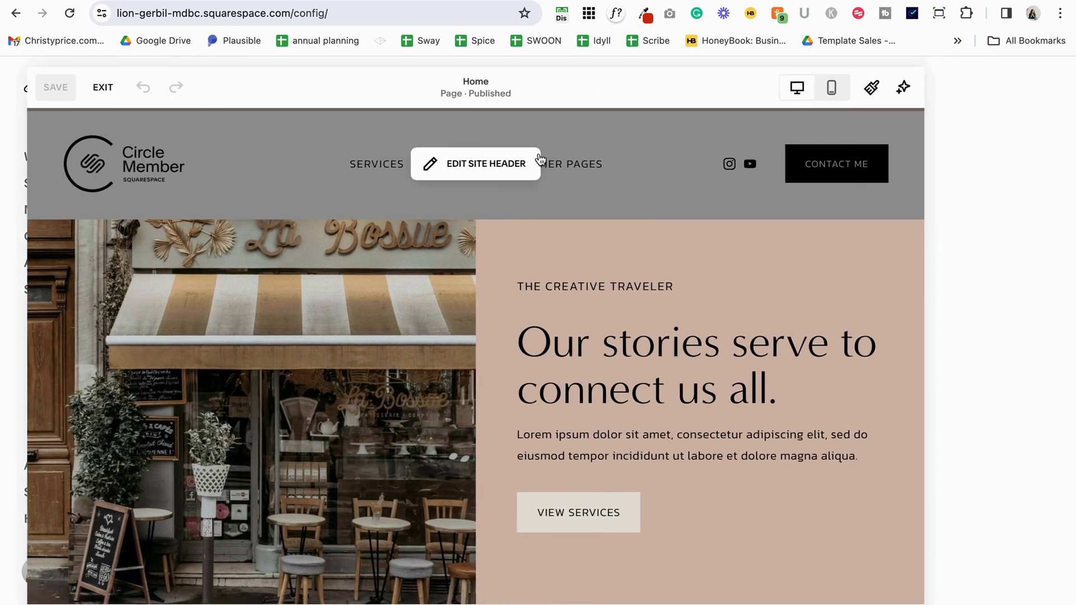
{"action": "left_click", "coordinate": [550, 163]}
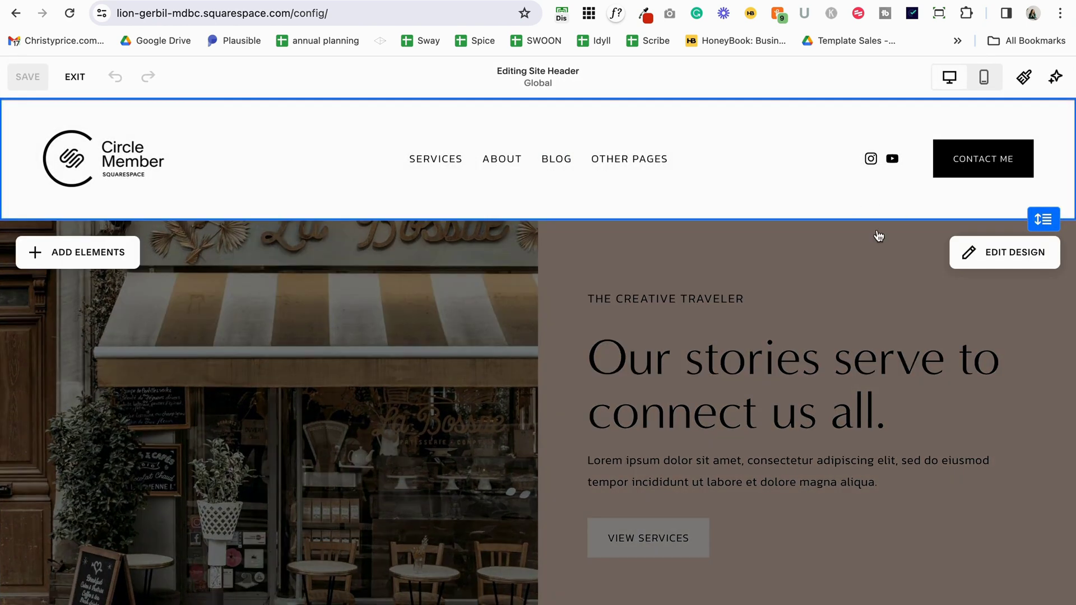
{"action": "left_click", "coordinate": [962, 258]}
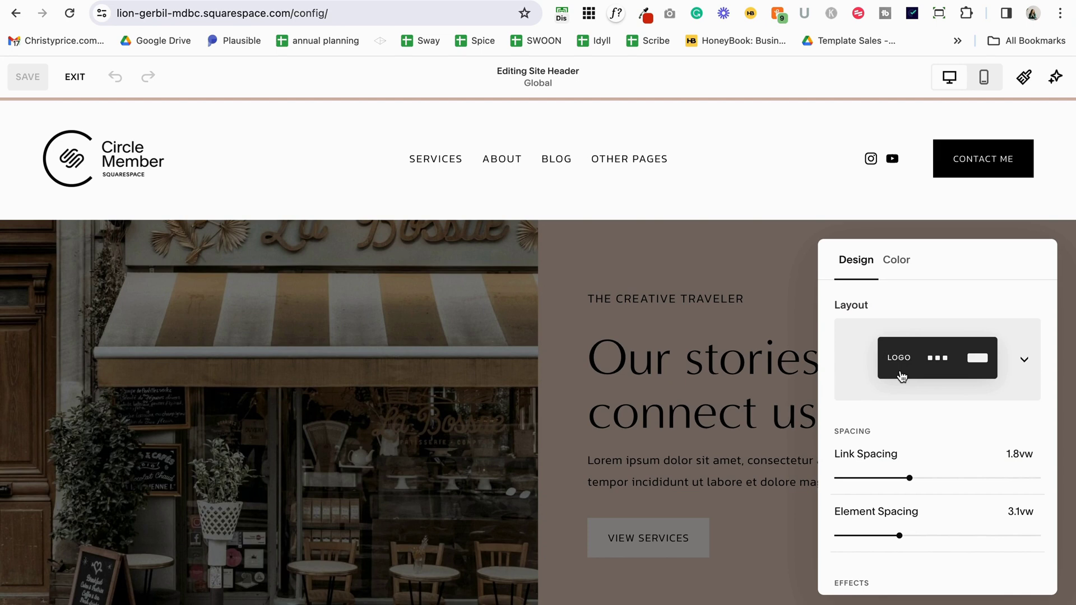
{"action": "scroll", "coordinate": [901, 377], "scroll_direction": "down", "scroll_amount": 4}
{"action": "left_click", "coordinate": [869, 375]}
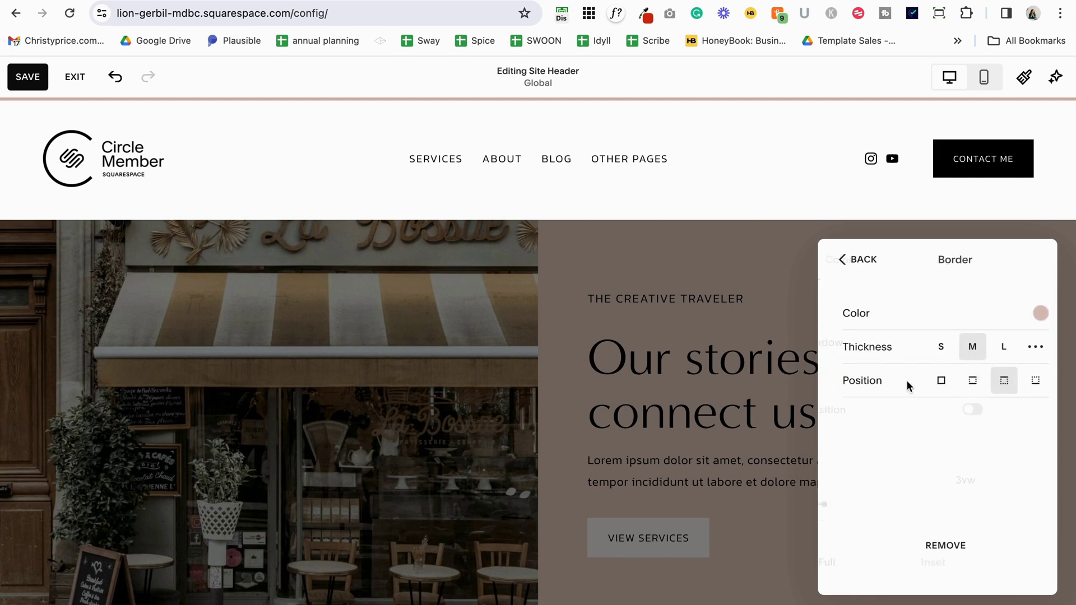
{"action": "left_click", "coordinate": [951, 554]}
{"action": "left_click", "coordinate": [30, 83]}
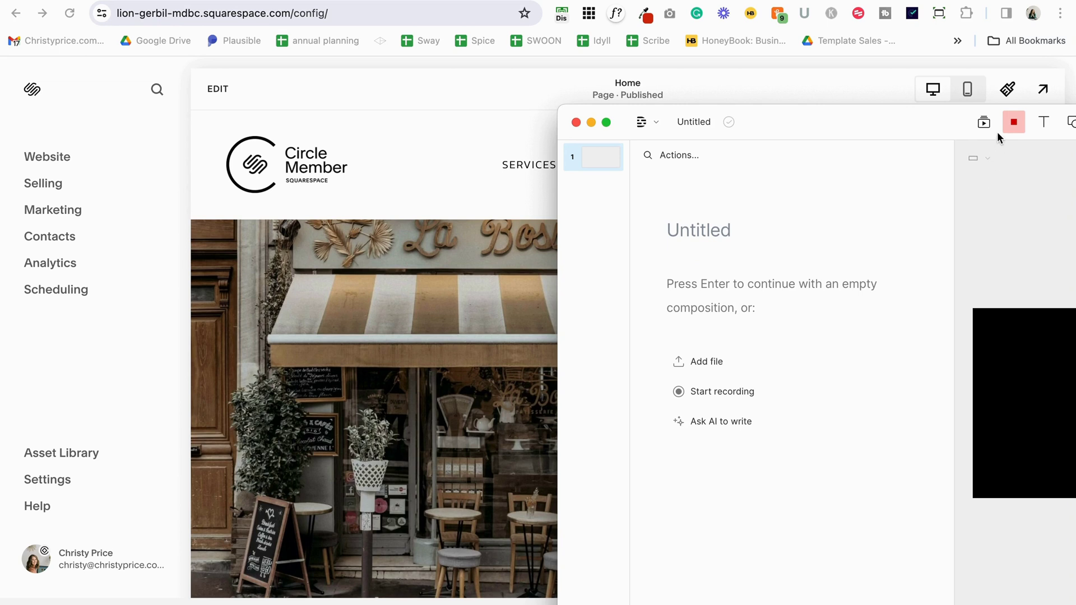
{"action": "left_click", "coordinate": [1013, 122]}
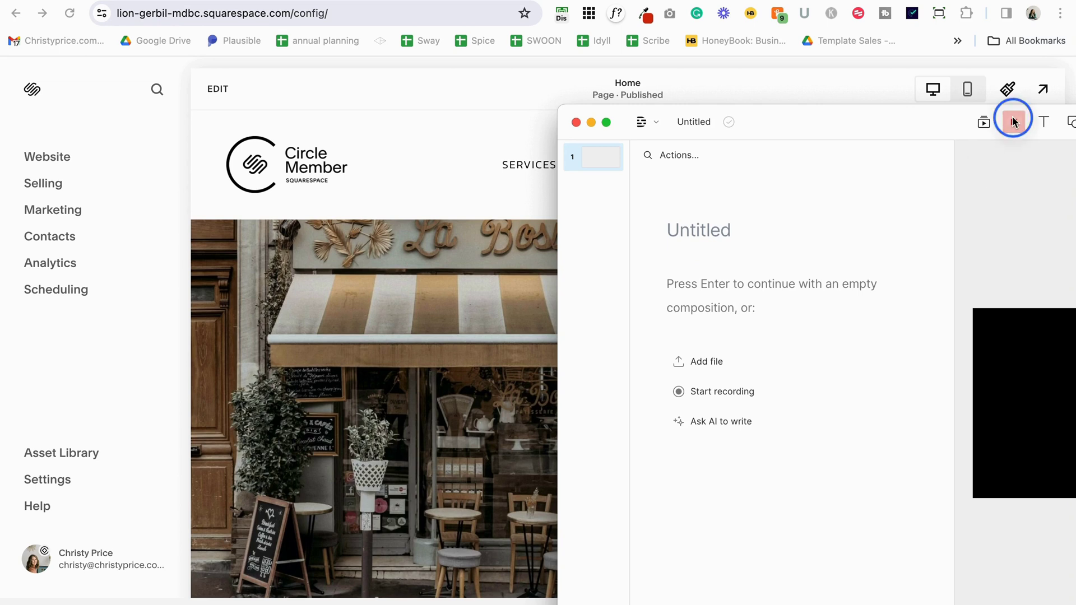